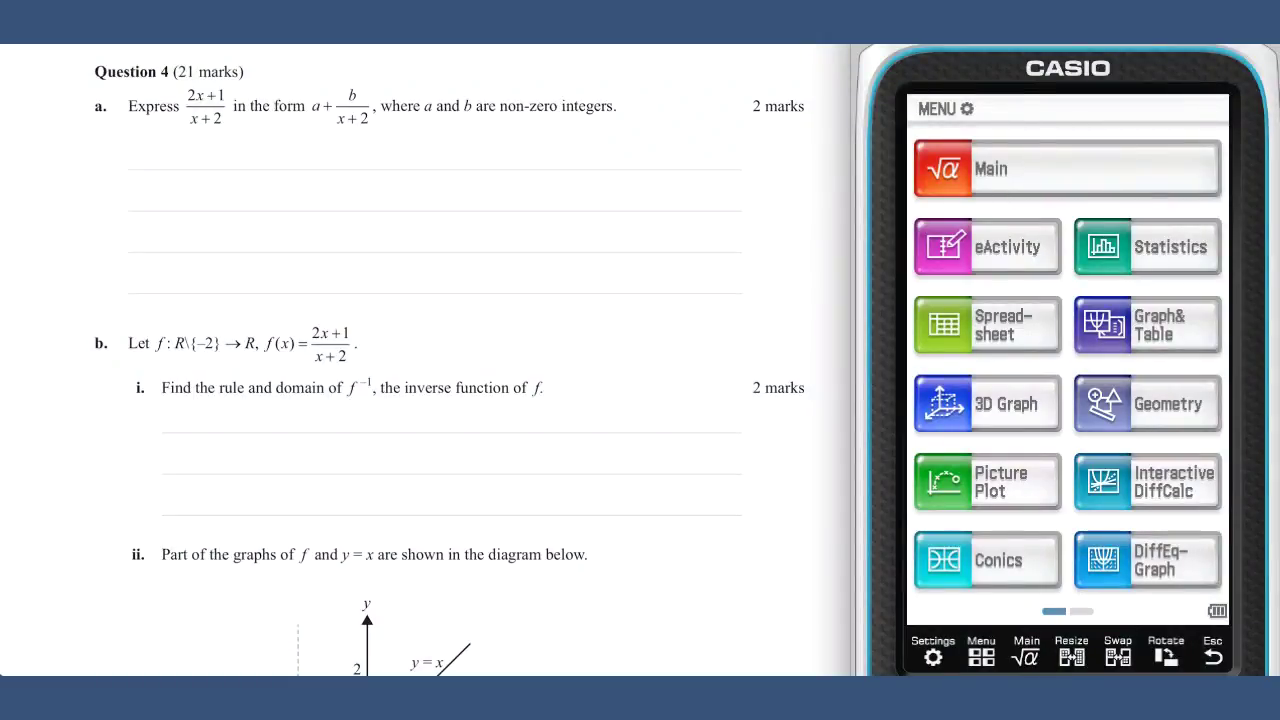
Handwrite 2 + b/(x+2) = (2(x+2)+b)/(x+2) as part a's working.
left_click_drag(201, 159, 266, 165)
mouse_move(260, 160)
left_mouse_down()
mouse_move(323, 160)
mouse_move(292, 181)
left_mouse_up()
left_click_drag(307, 172, 326, 181)
mouse_move(226, 199)
left_mouse_down()
mouse_move(300, 199)
mouse_move(330, 204)
left_mouse_up()
left_click_drag(345, 196, 355, 203)
mouse_move(230, 216)
left_mouse_down()
mouse_move(344, 213)
mouse_move(274, 236)
mouse_move(299, 238)
left_mouse_up()
left_click_drag(294, 231, 320, 236)
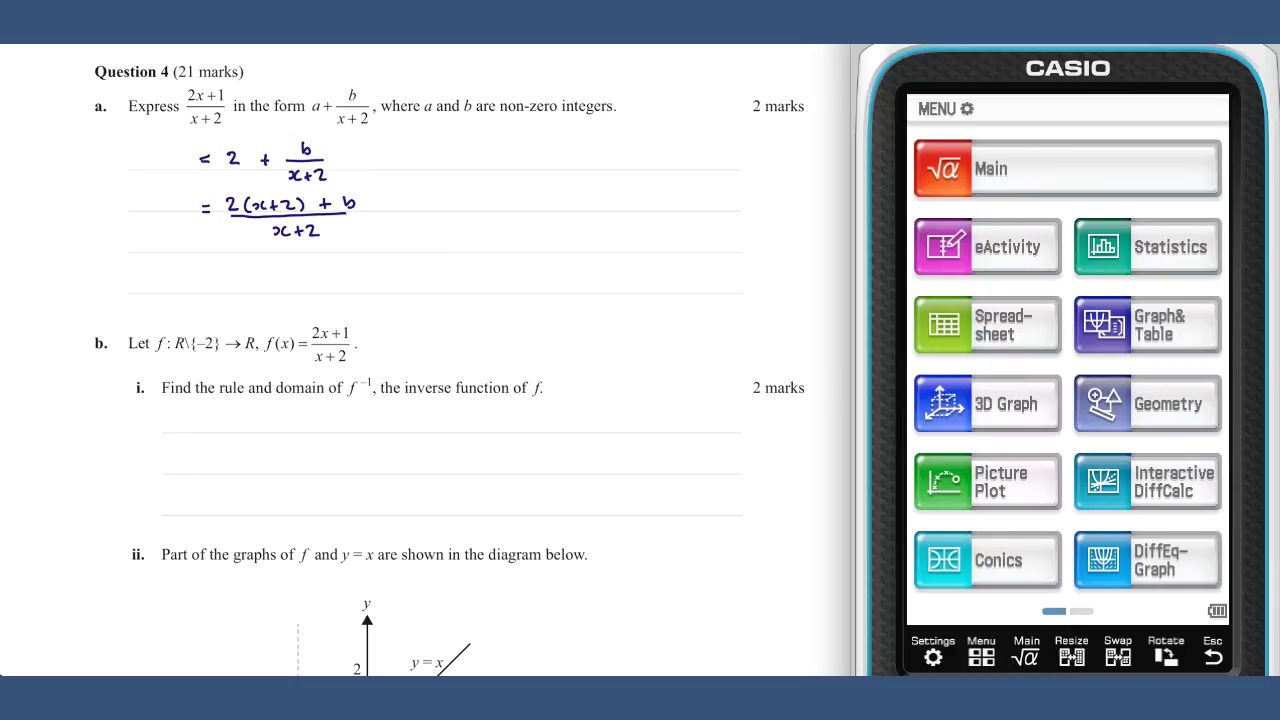
Highlight the matching numerator terms and write 1 = 4 + b, giving b = −3.
mouse_move(230, 86)
left_mouse_down()
mouse_move(218, 90)
mouse_move(226, 104)
left_mouse_up()
left_click_drag(234, 190, 224, 220)
left_click_drag(294, 192, 280, 220)
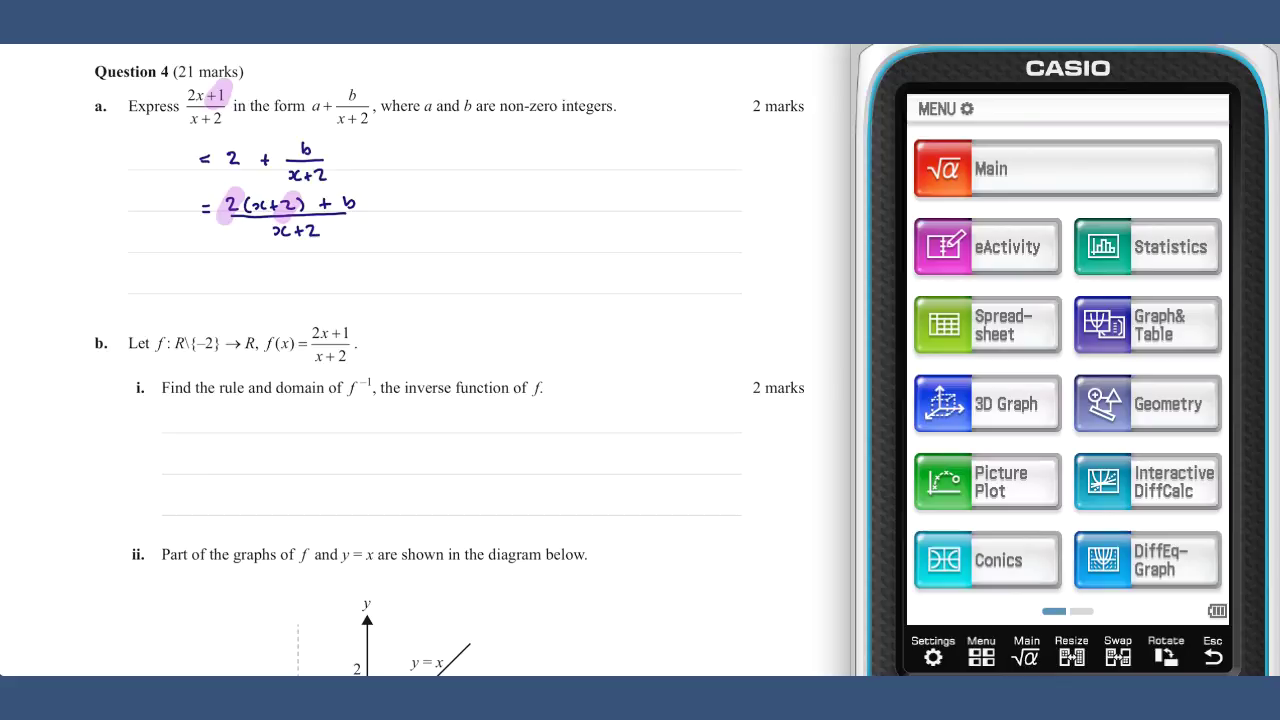
mouse_move(453, 197)
left_mouse_down()
mouse_move(453, 209)
mouse_move(516, 204)
left_mouse_up()
mouse_move(520, 196)
left_mouse_down()
mouse_move(520, 208)
mouse_move(635, 209)
left_mouse_up()
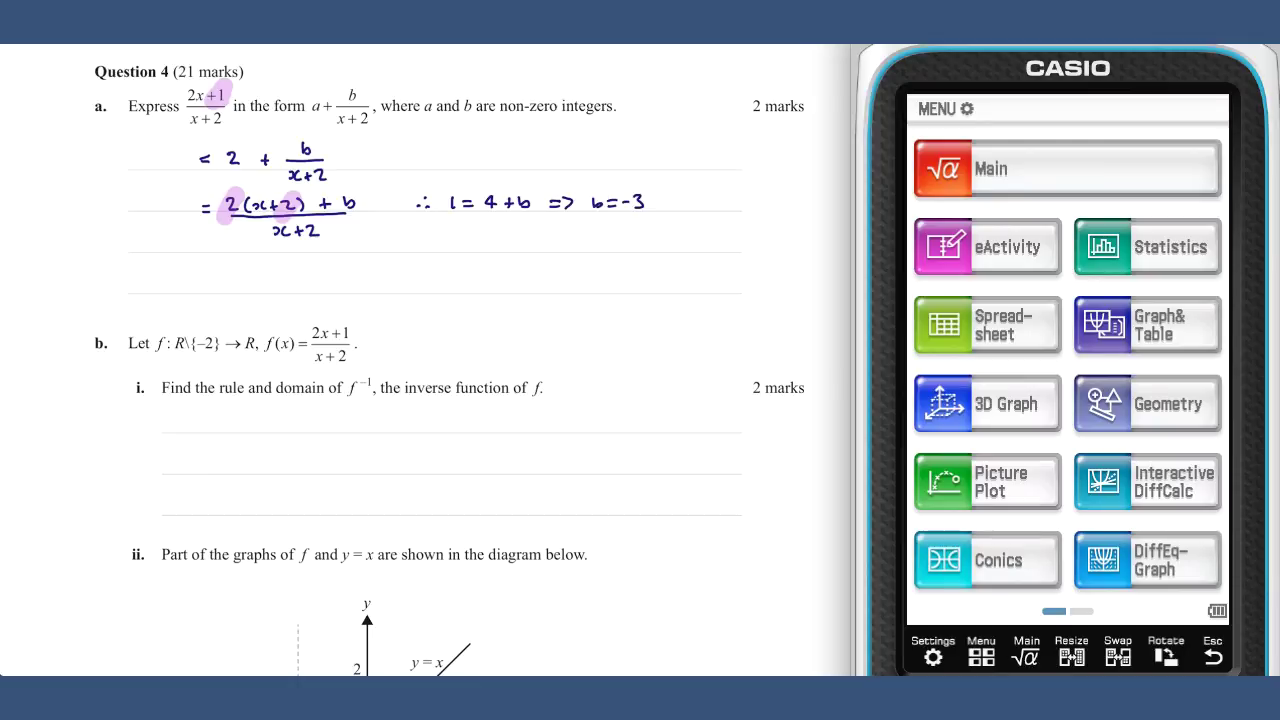
Write the final form 2 + −3/(x+2) and switch to the Main app.
left_click_drag(199, 275, 265, 284)
mouse_move(258, 278)
left_mouse_down()
mouse_move(318, 267)
mouse_move(324, 281)
mouse_move(297, 298)
left_mouse_up()
left_click_drag(308, 290, 330, 299)
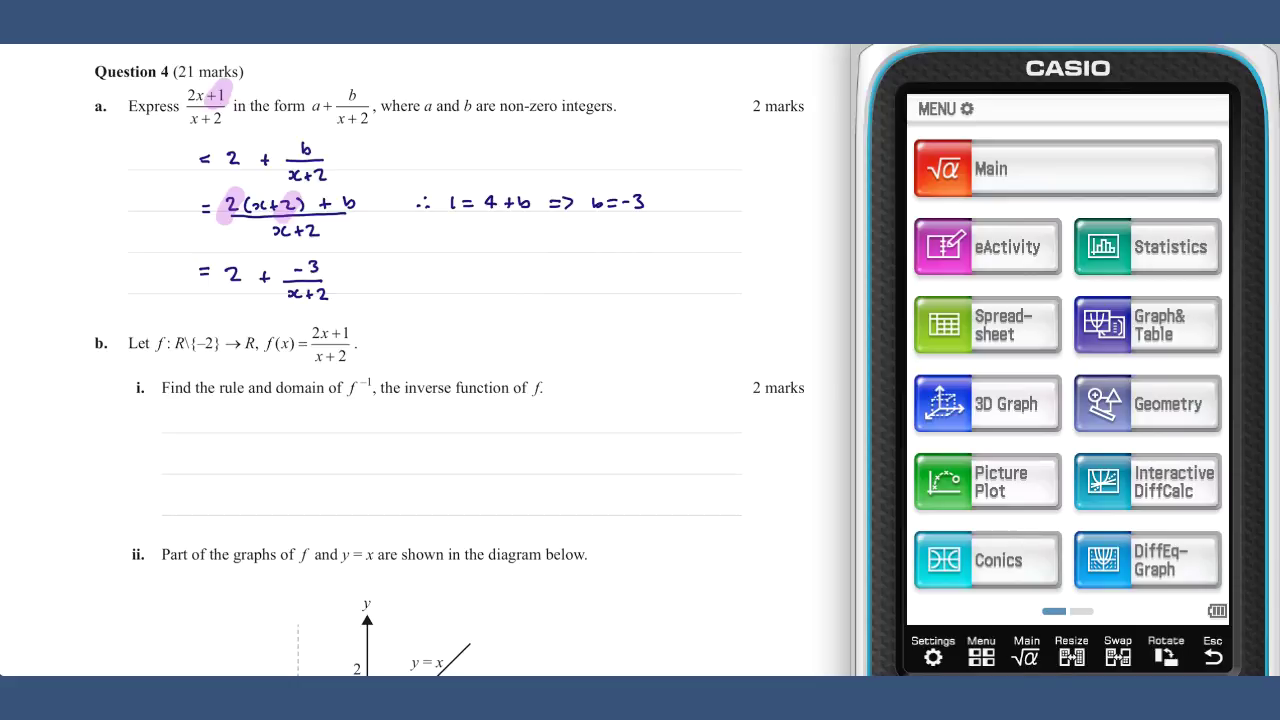
left_click(1012, 173)
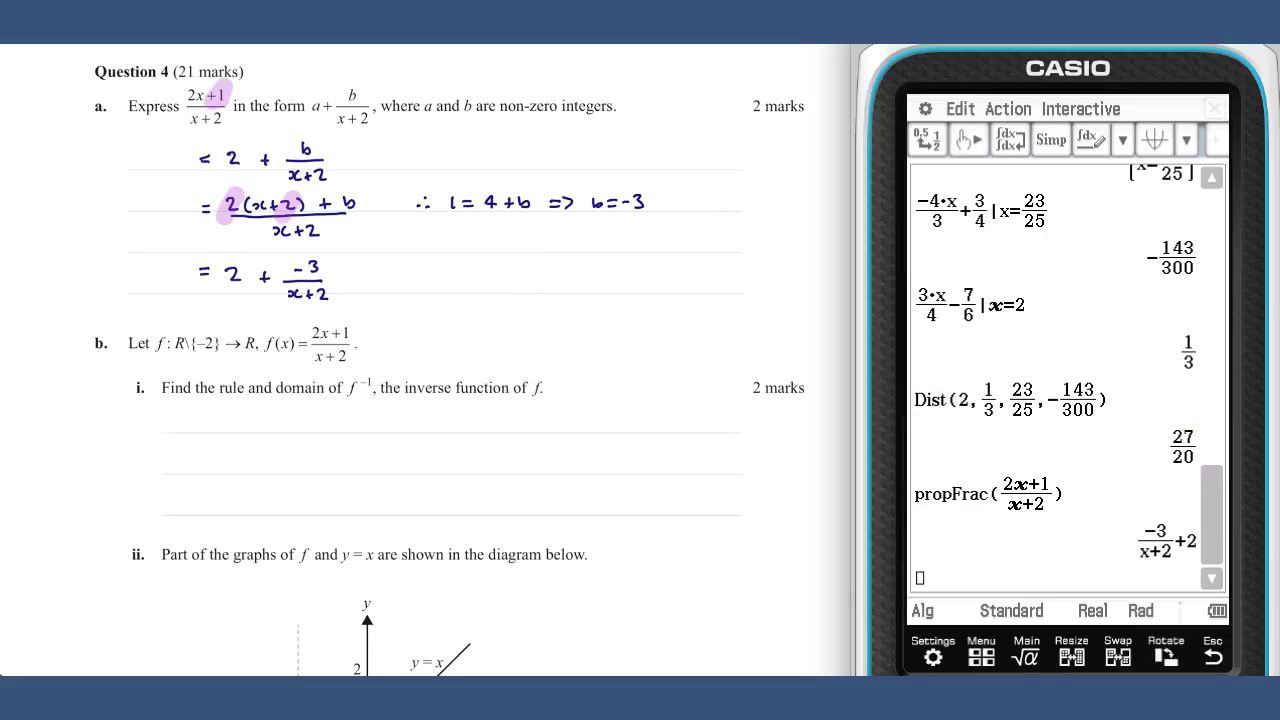
Enter (2x+1)/(x+2) using the keypad's fraction template.
left_click(992, 577)
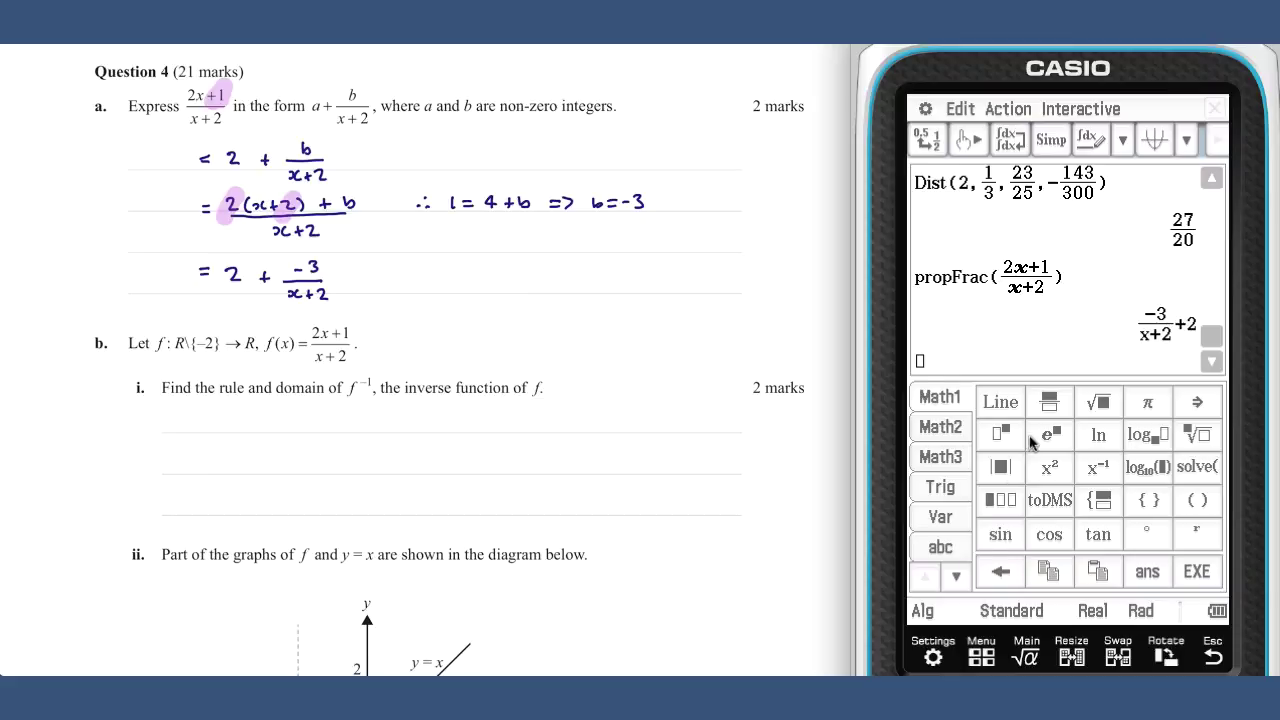
left_click(1047, 405)
type("2x")
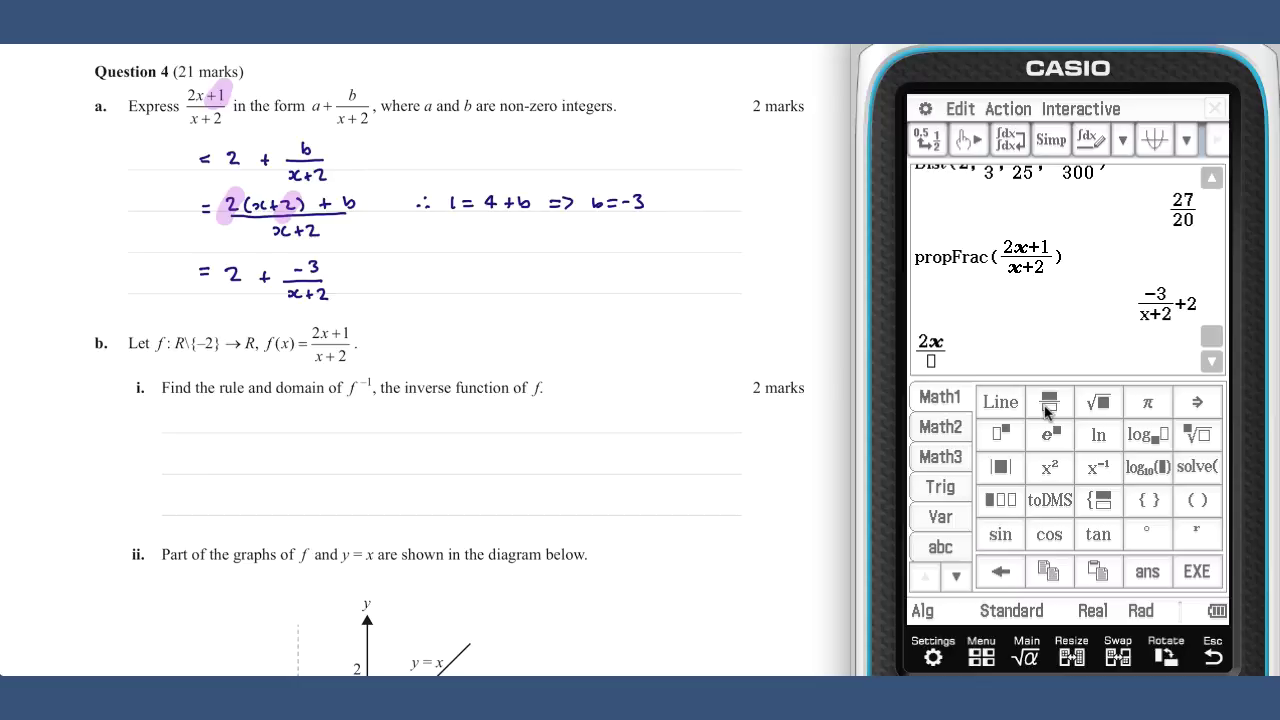
type("+1")
key("Down")
type("x+2")
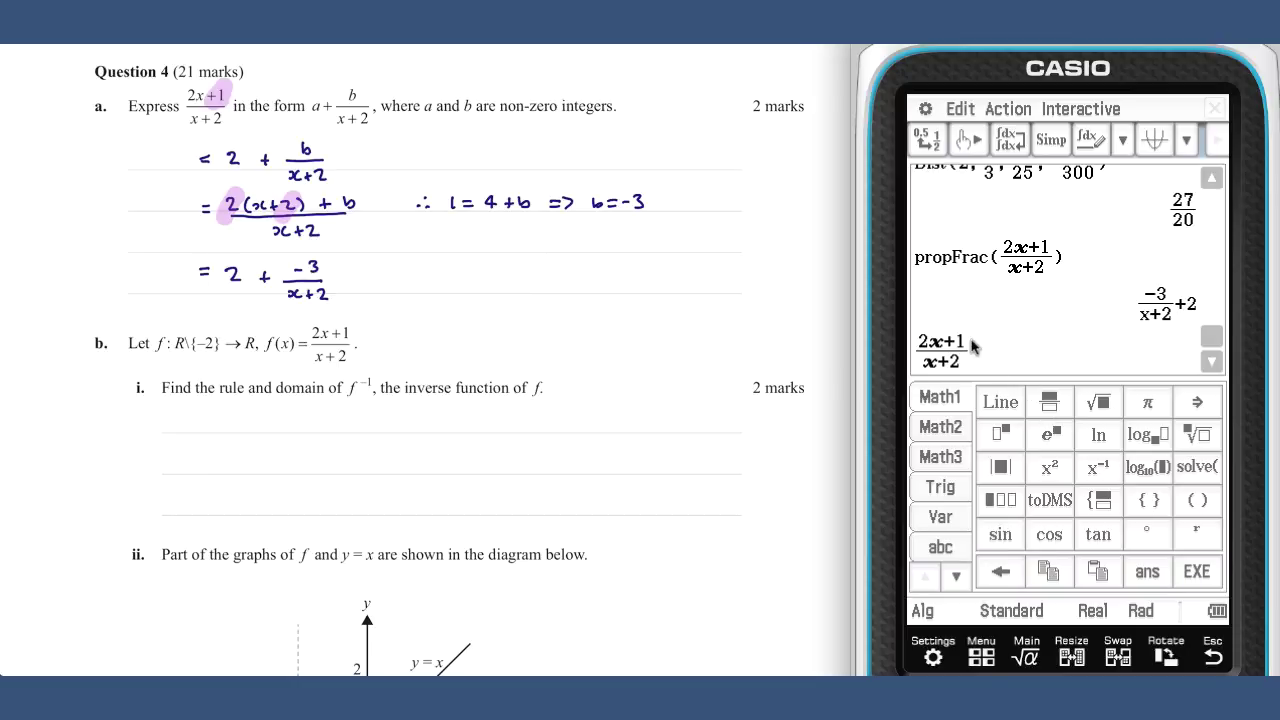
Convert the fraction with propFrac to get −3/(x+2)+2.
left_click_drag(972, 345, 945, 345)
left_click(1093, 110)
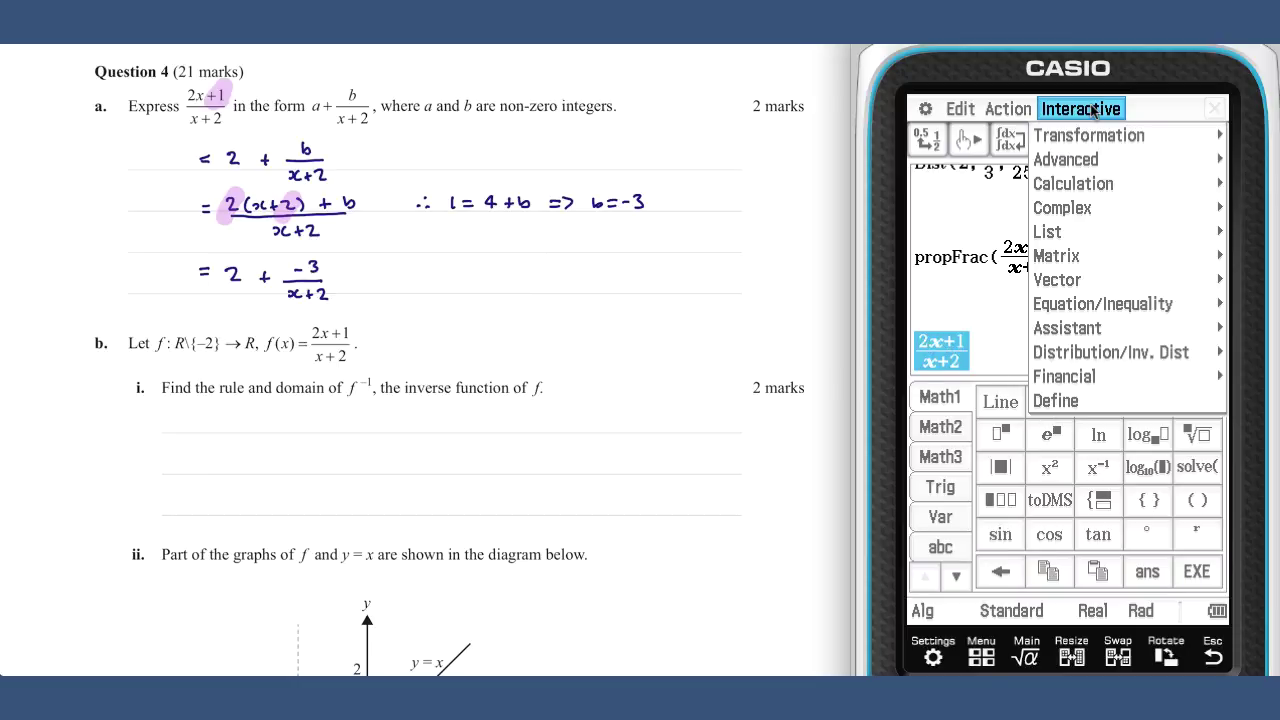
left_click(1093, 140)
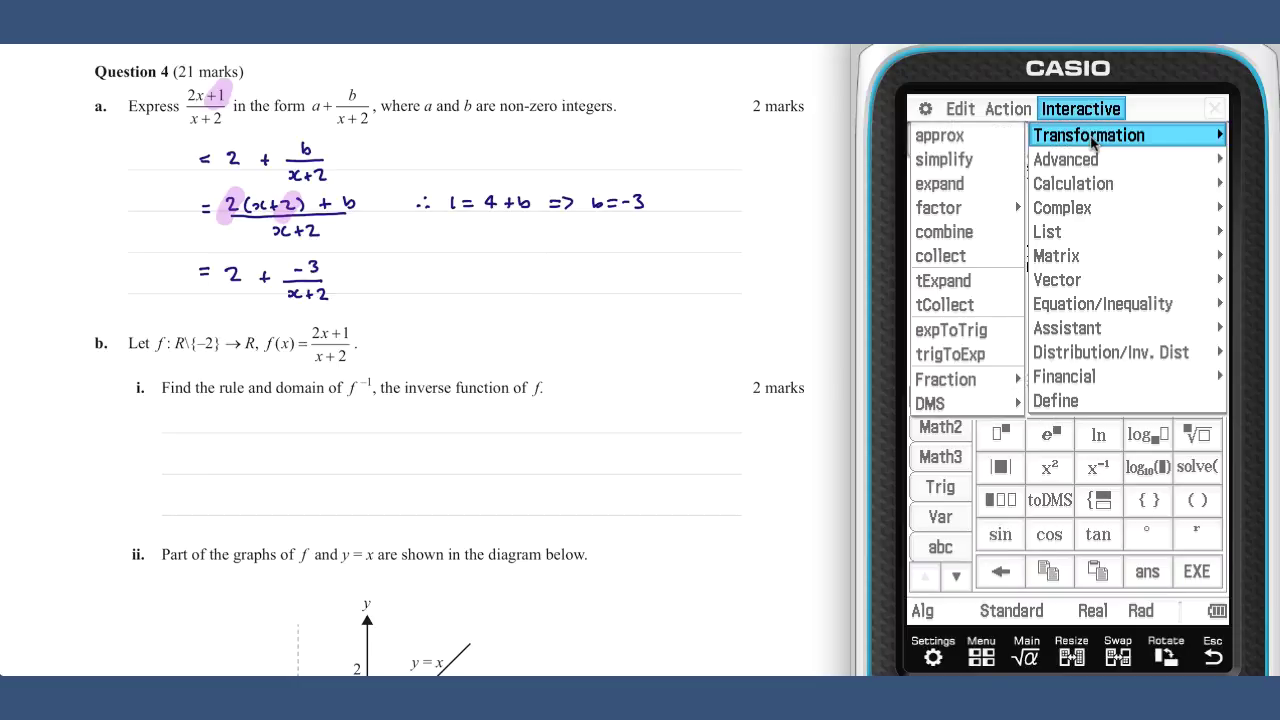
left_click(948, 388)
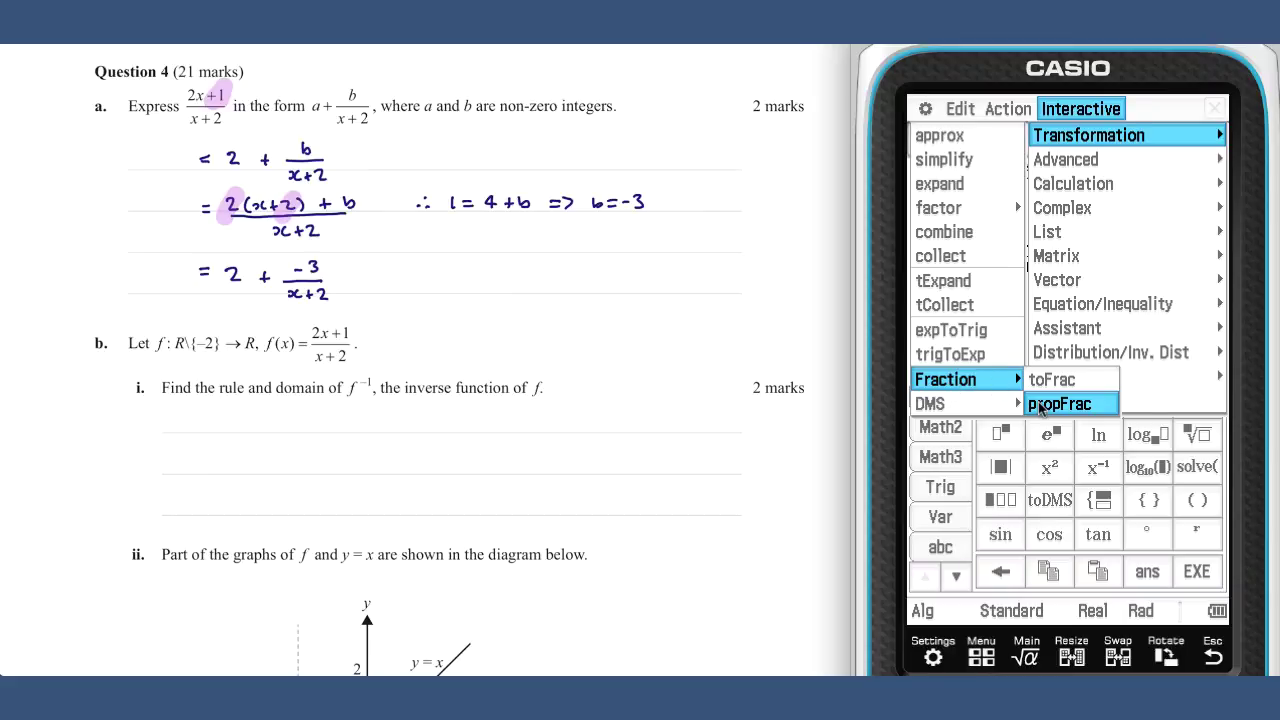
left_click(1042, 405)
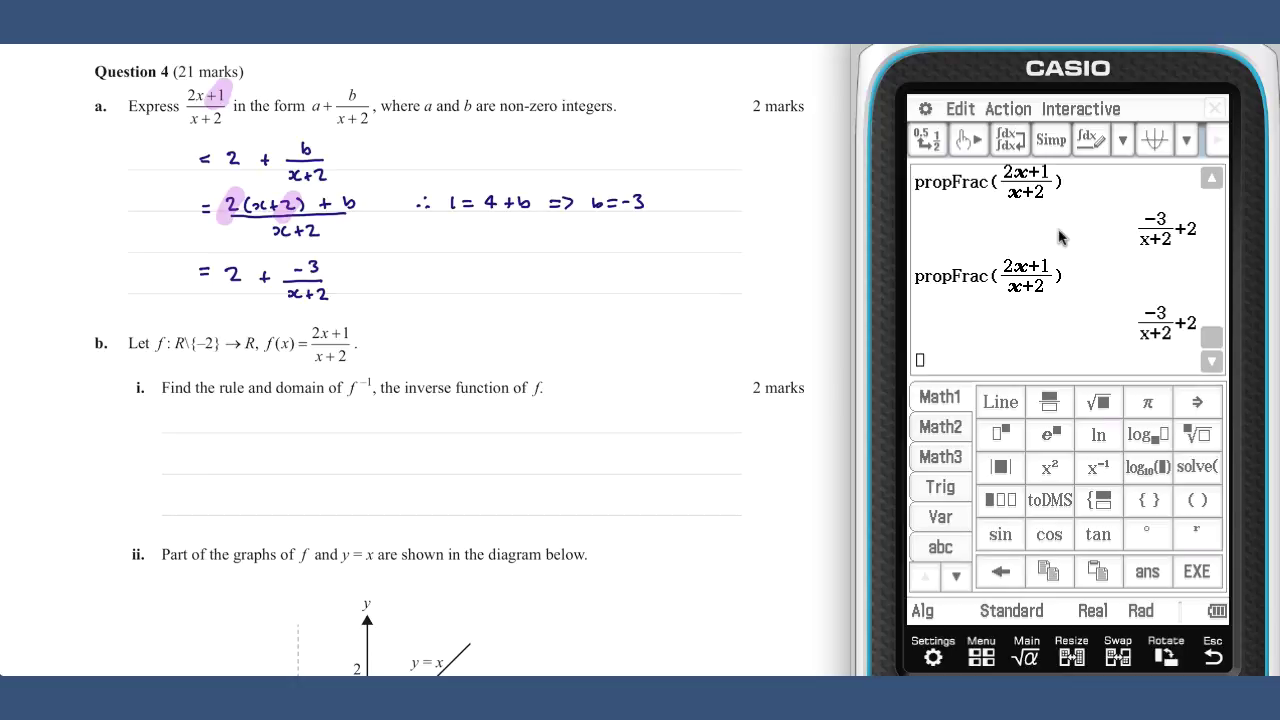
left_click_drag(1010, 262, 969, 362)
Solve (2x+1)/(x+2)=y for x and simplify to x = −(2y−1)/(y−2).
type("=y")
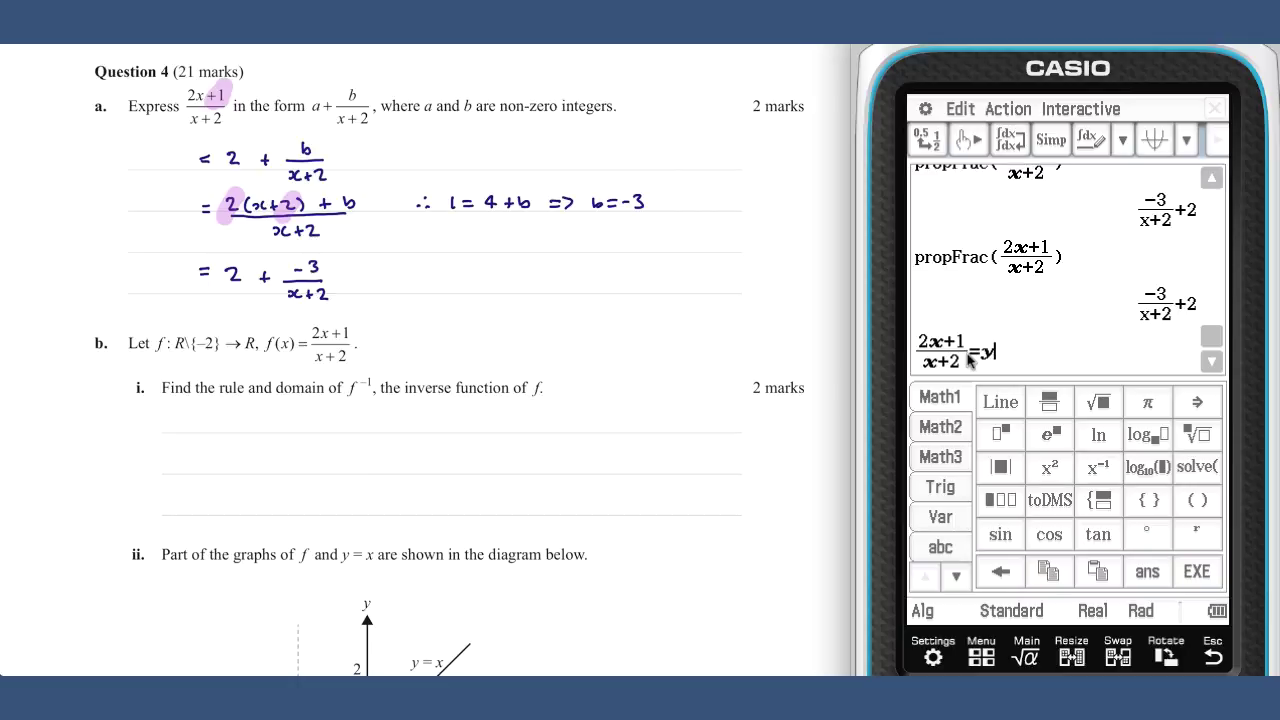
left_click_drag(996, 362, 915, 365)
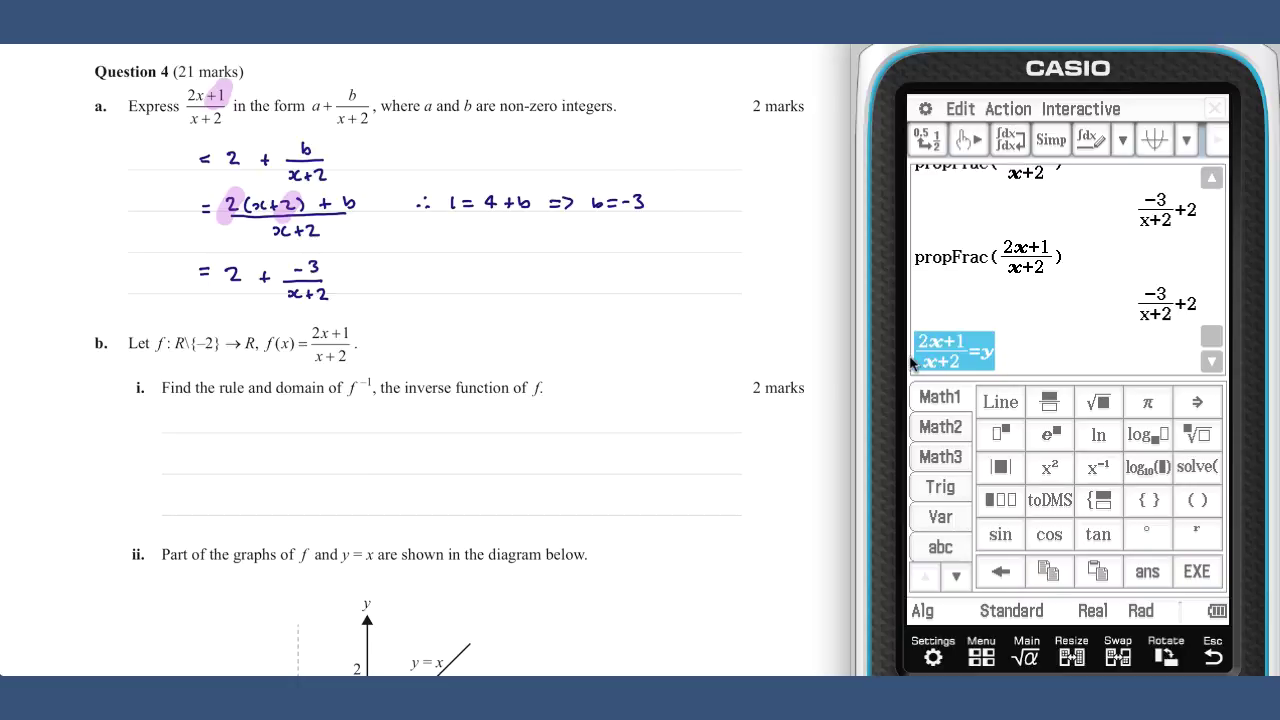
left_click(1068, 110)
left_click(1068, 308)
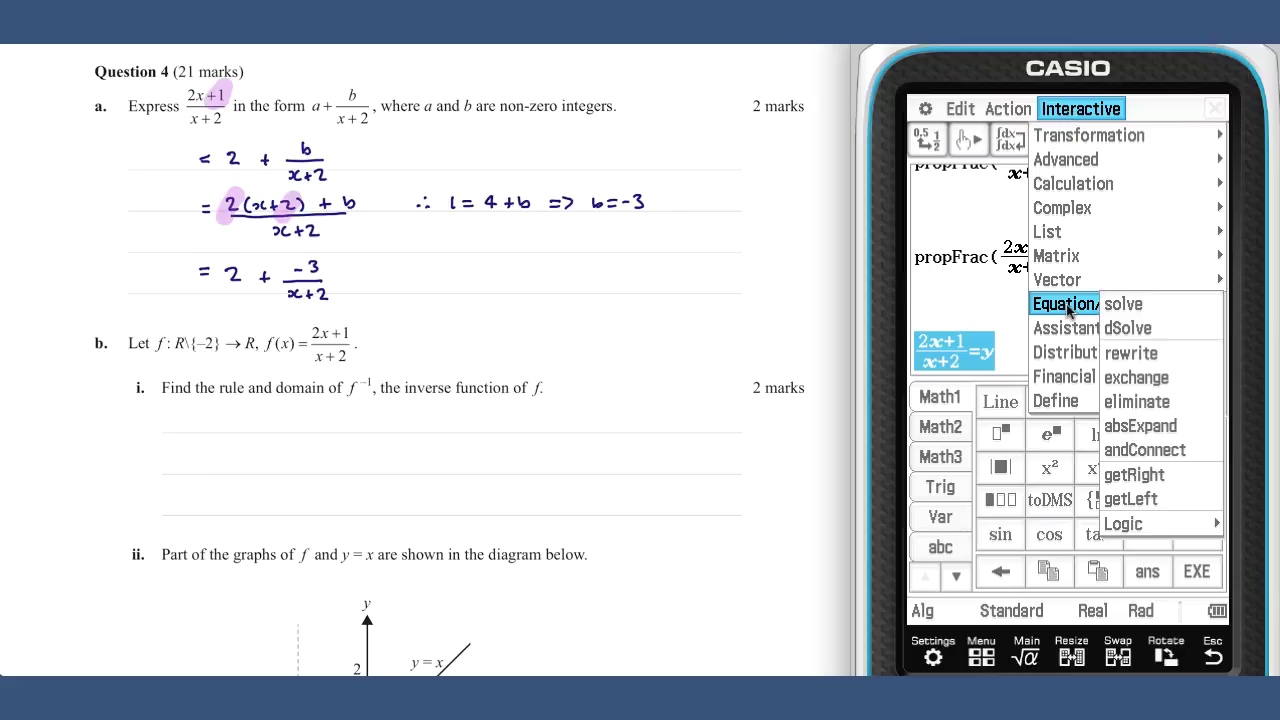
left_click(1118, 306)
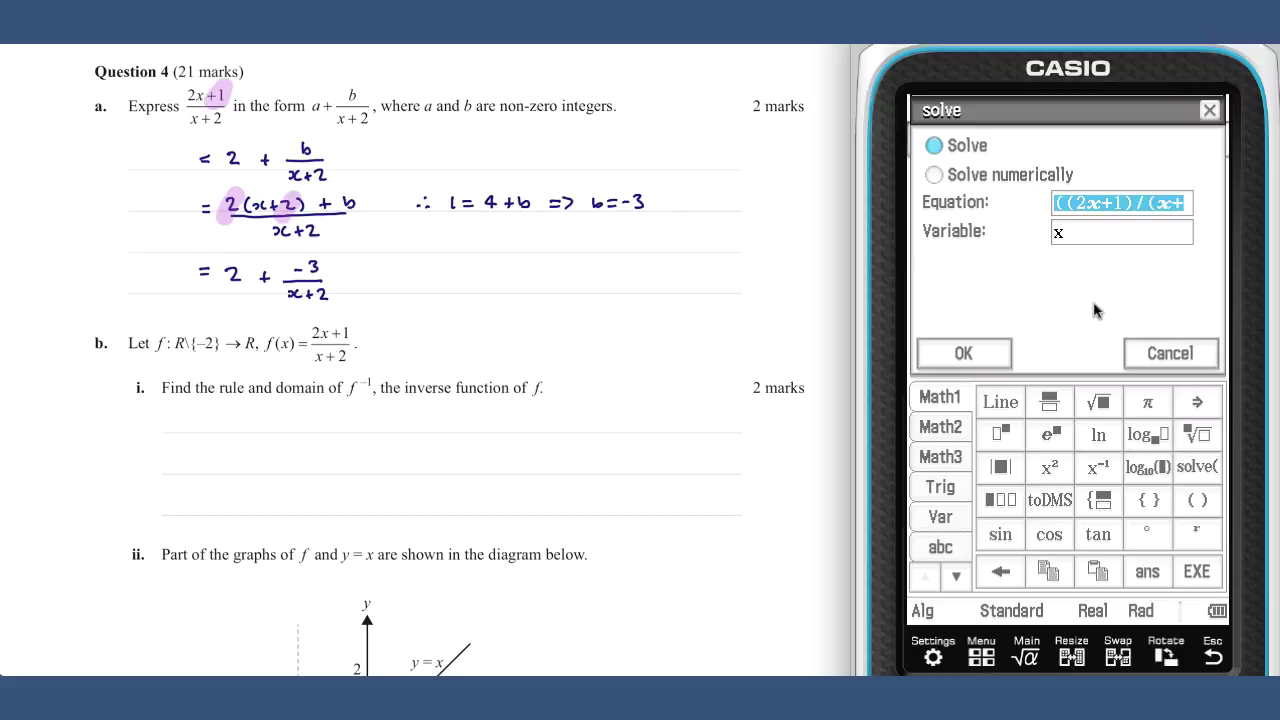
left_click(977, 360)
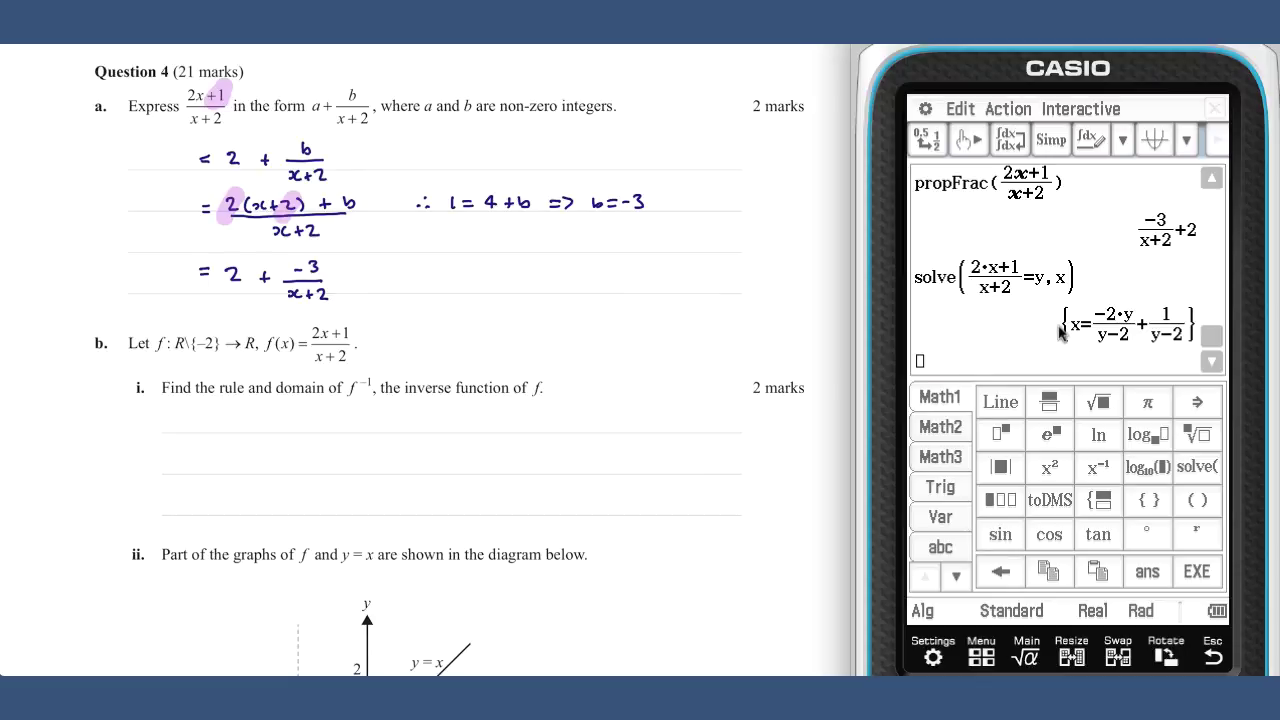
left_click(1047, 142)
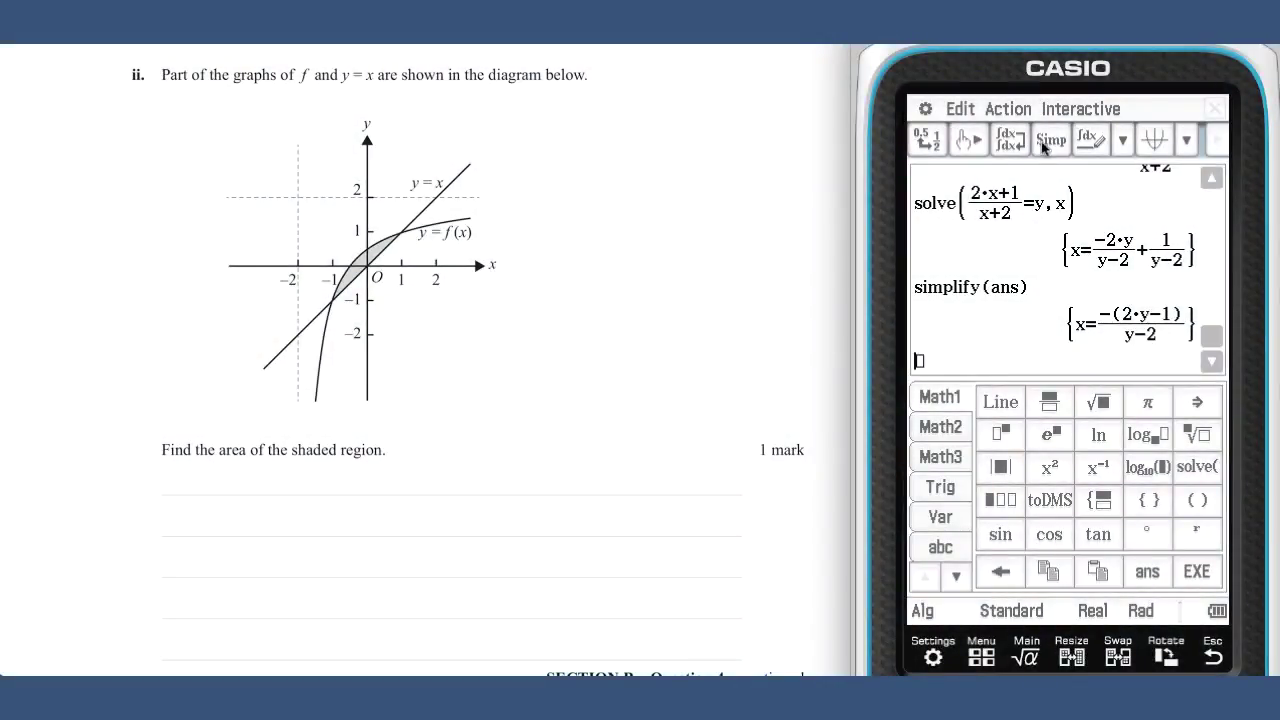
Solve (2x+1)/(x+2)=x to find the intersections x=−1 and x=1.
left_click_drag(972, 196, 932, 370)
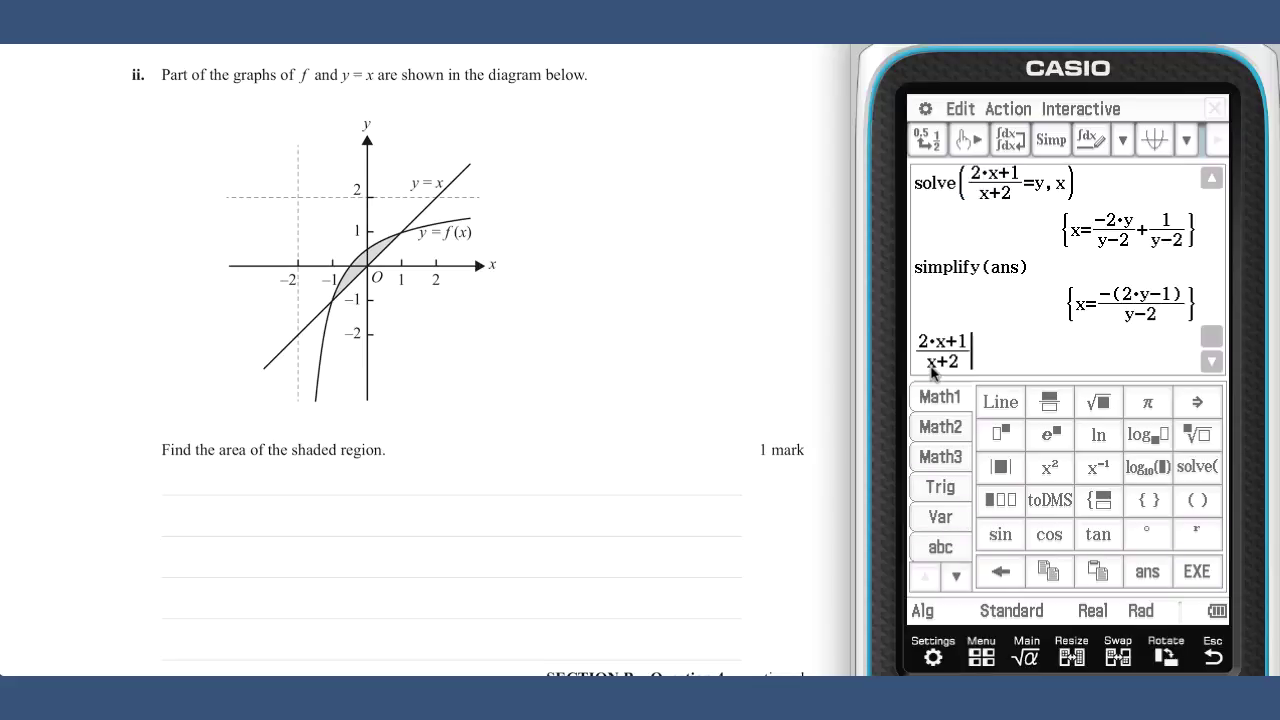
type("=x")
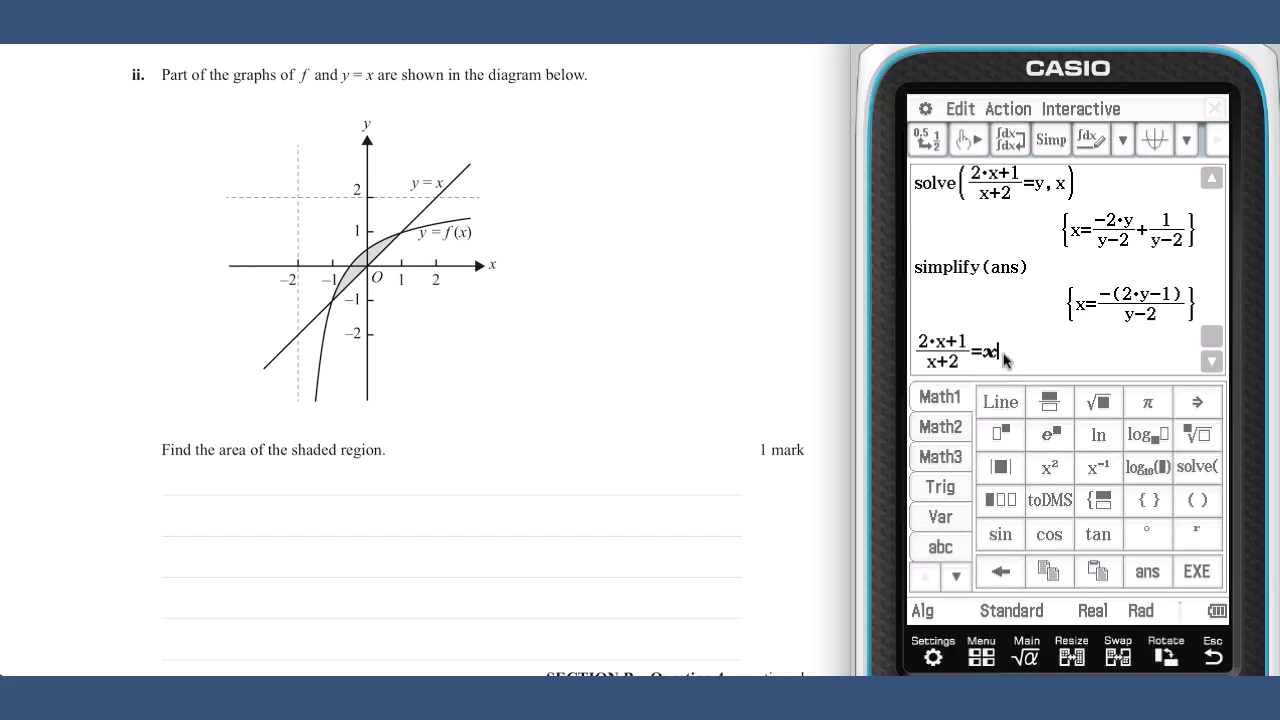
left_click_drag(1003, 358, 910, 356)
left_click(1075, 112)
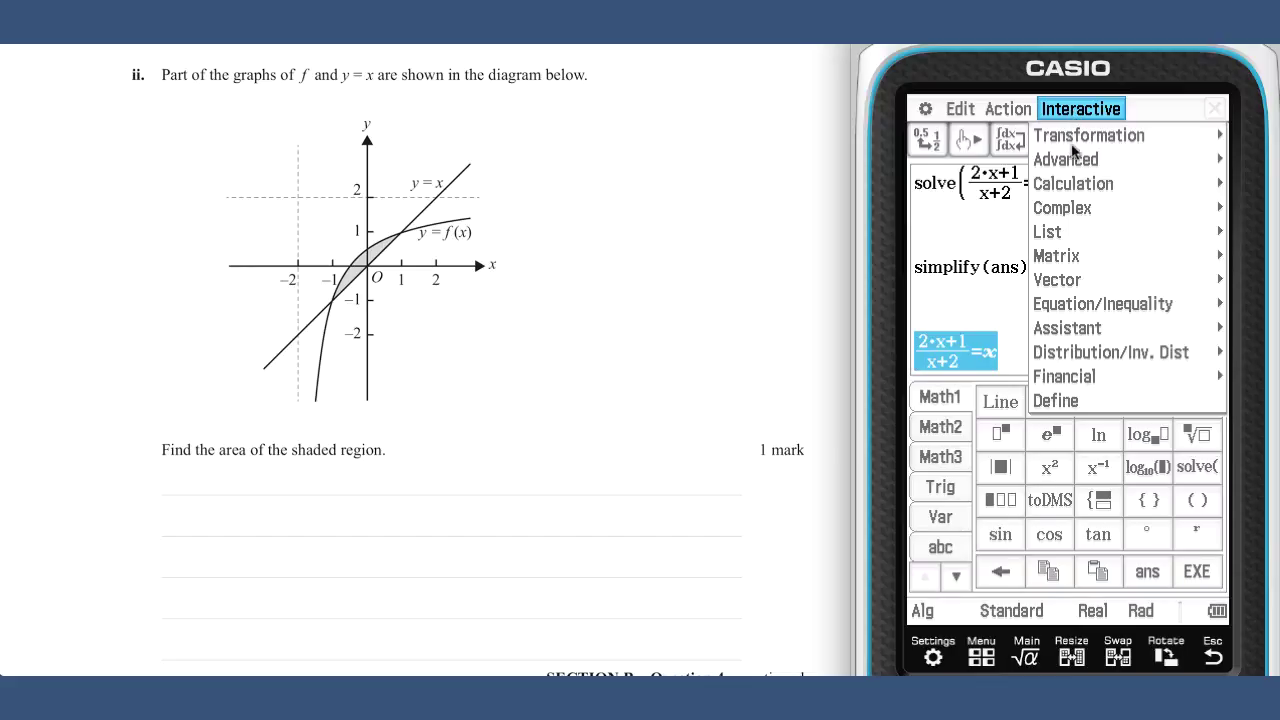
left_click(1065, 308)
left_click(1118, 312)
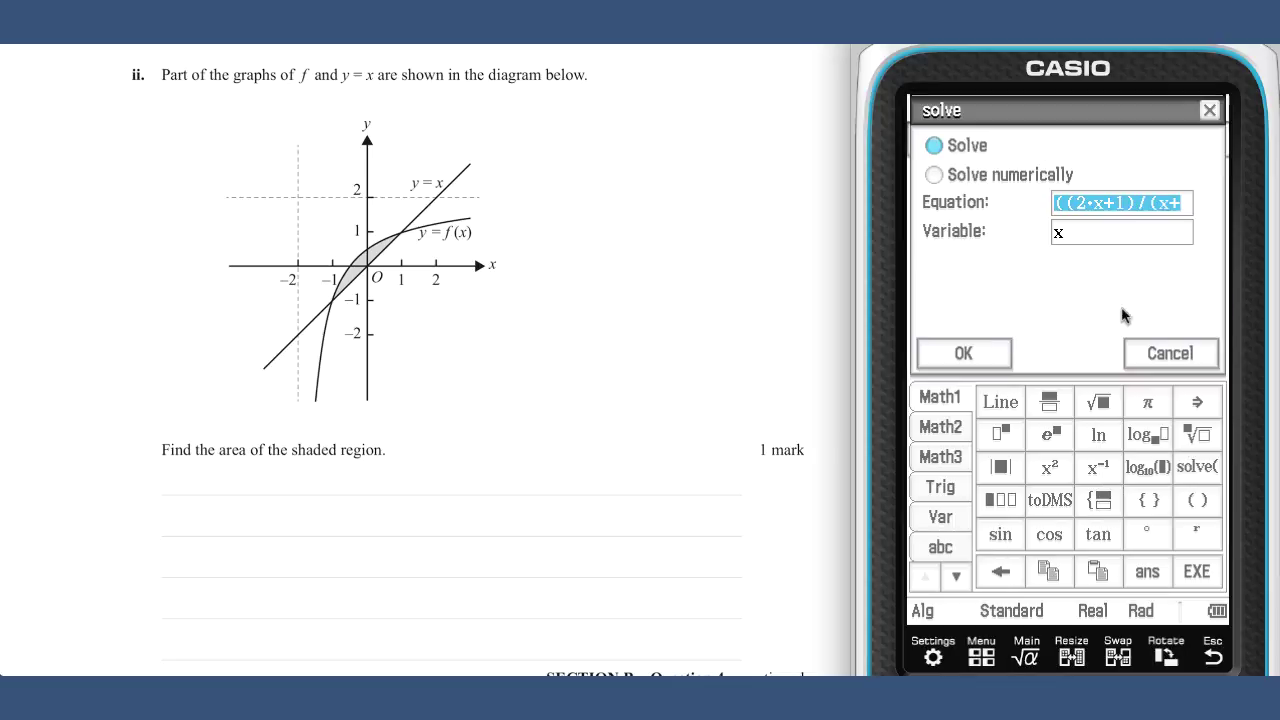
left_click(986, 360)
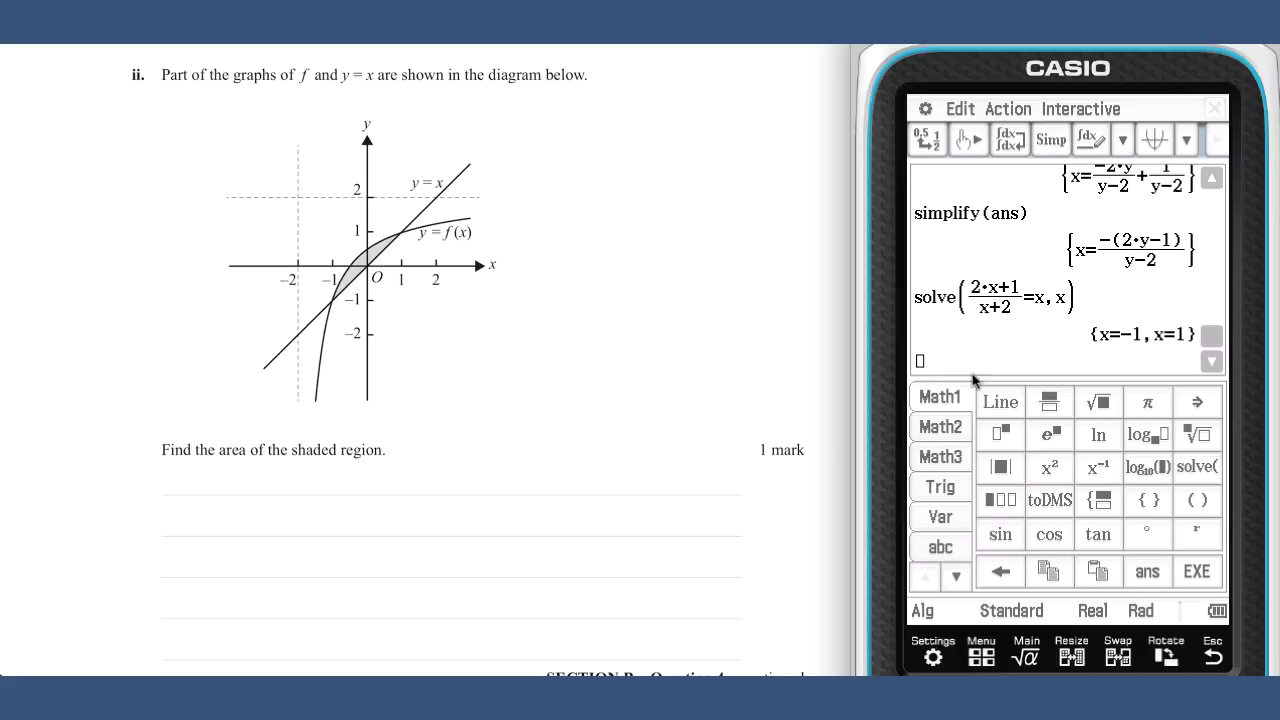
Evaluate the integral from −1 to 1 of (2x+1)/(x+2) − x dx, giving −3·ln(3)+4.
left_click(952, 428)
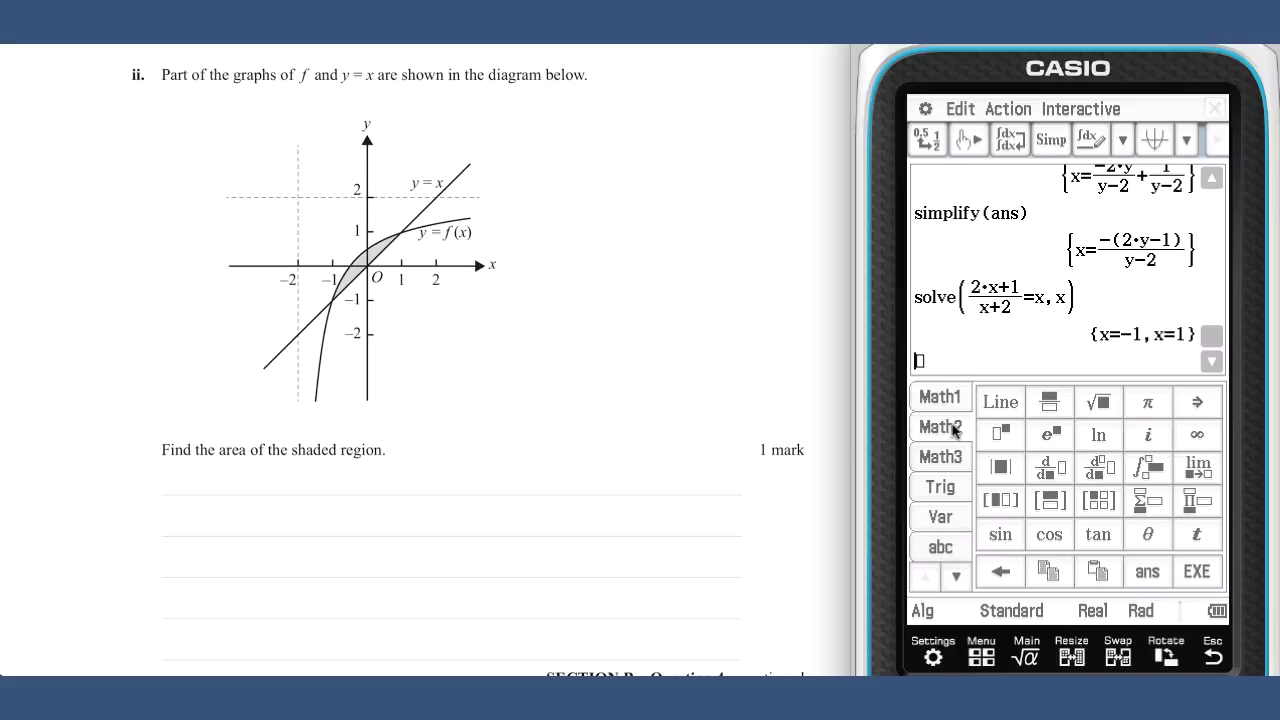
left_click(1150, 467)
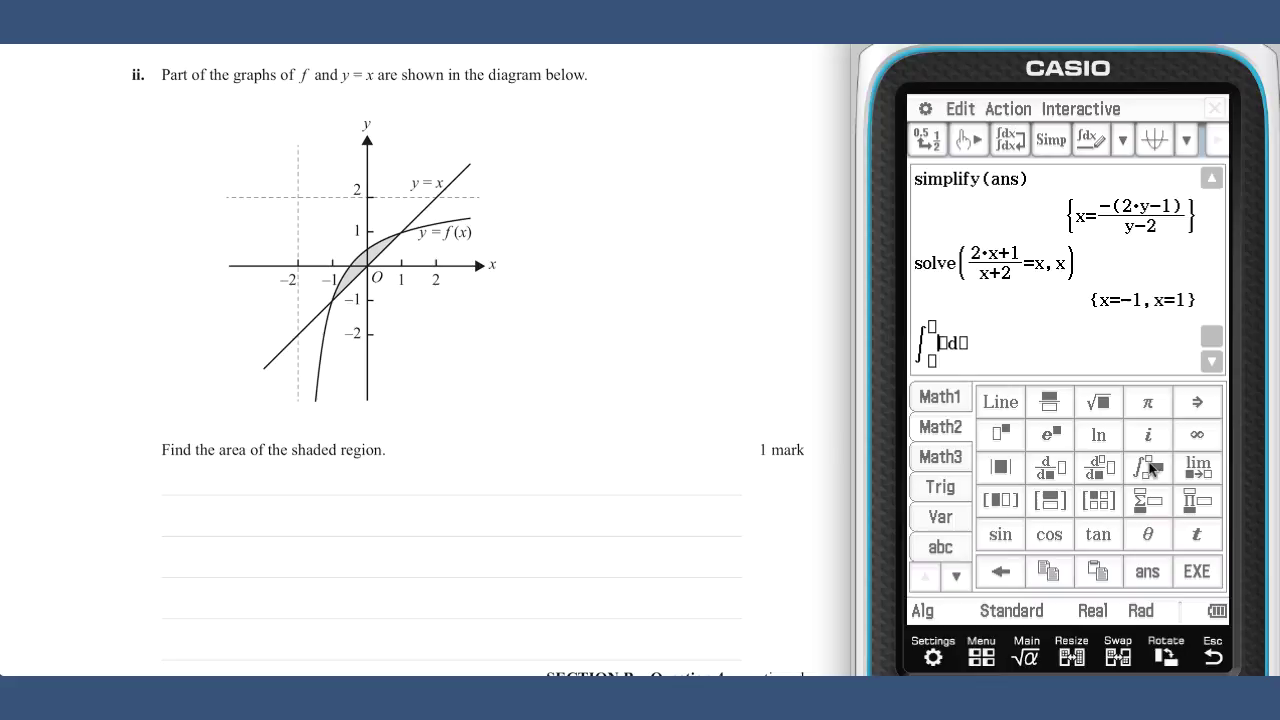
left_click_drag(1003, 278, 987, 267)
left_click_drag(968, 320, 948, 343)
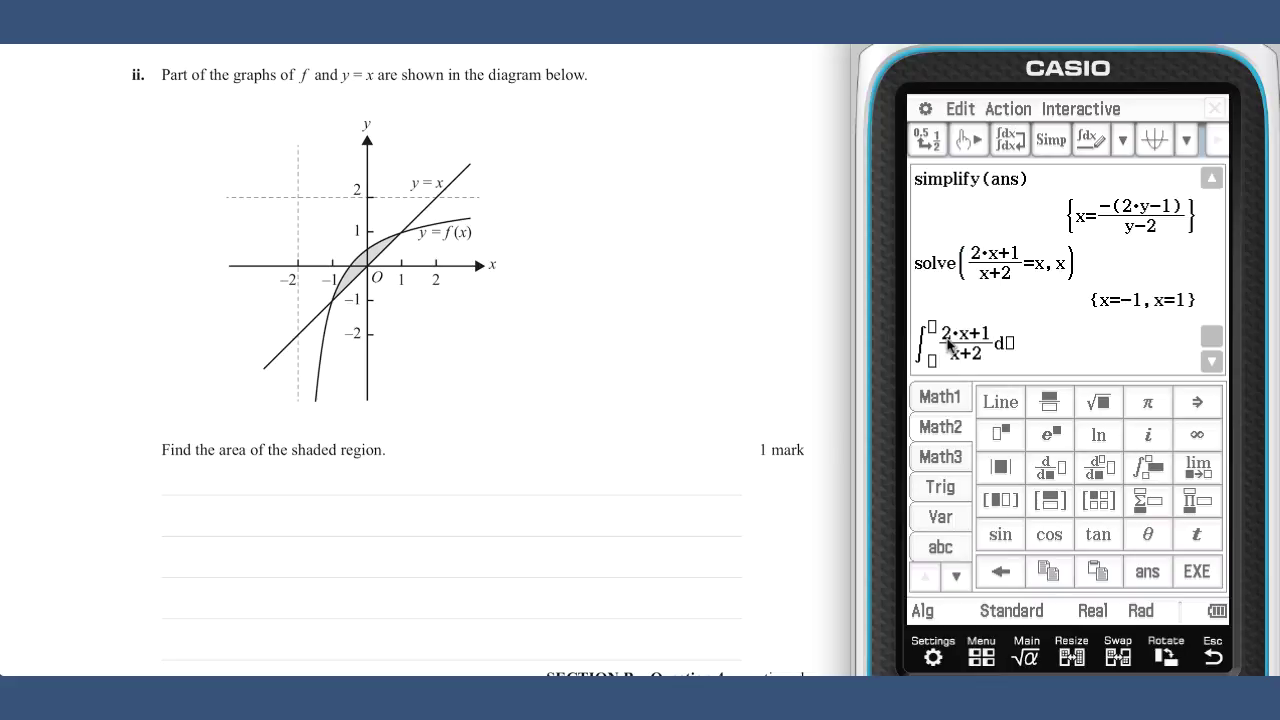
type("-x")
left_click(936, 360)
type("-1")
left_click(929, 328)
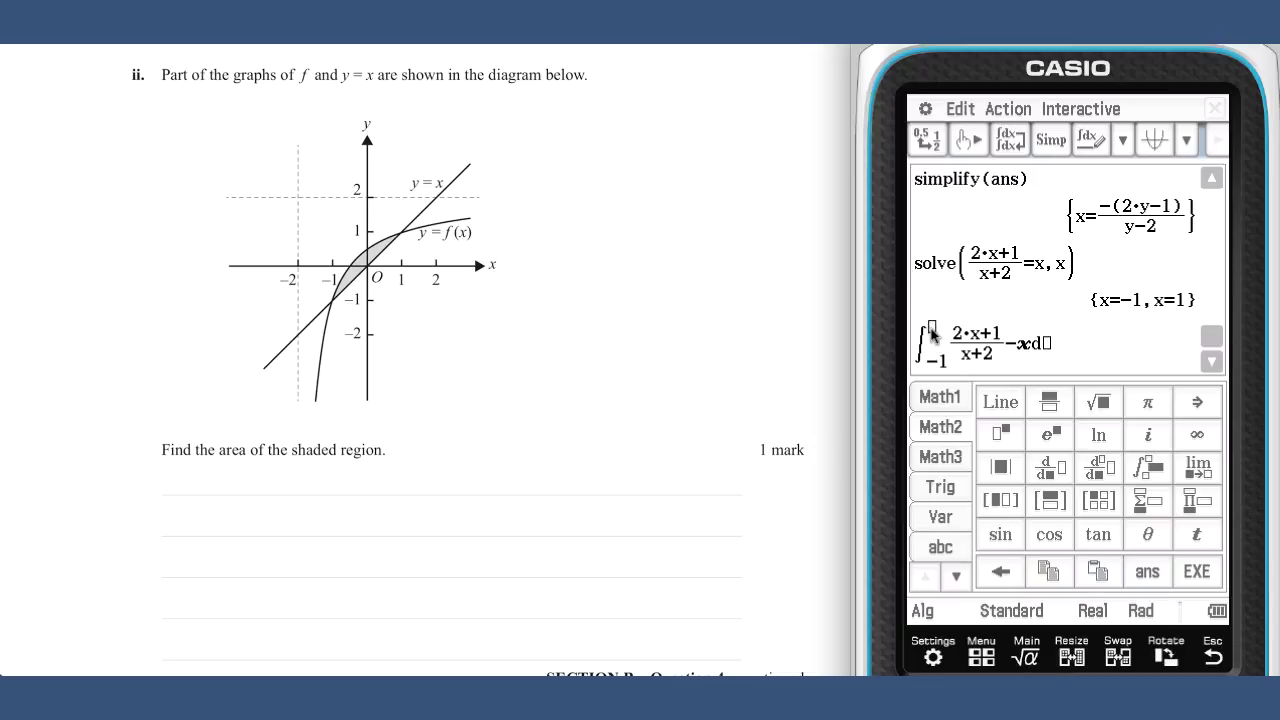
type("1")
left_click(1047, 344)
type("x")
key("Return")
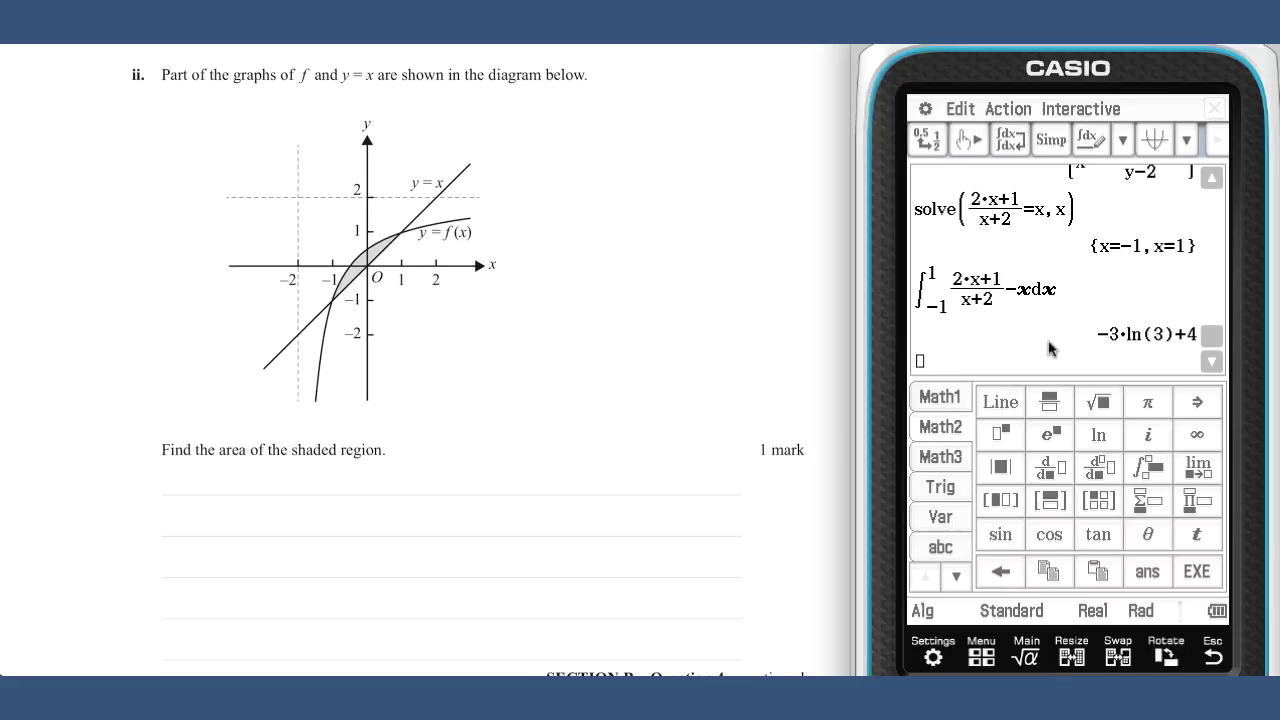
Handwrite the integral from −1 to 1 of f(x) − x dx.
left_click_drag(240, 502, 237, 555)
left_click_drag(242, 548, 242, 558)
mouse_move(250, 486)
left_mouse_down()
mouse_move(260, 540)
mouse_move(276, 528)
left_mouse_up()
left_click_drag(280, 518, 334, 527)
mouse_move(343, 516)
left_mouse_down()
mouse_move(338, 527)
mouse_move(370, 527)
left_mouse_up()
left_click_drag(377, 514, 378, 527)
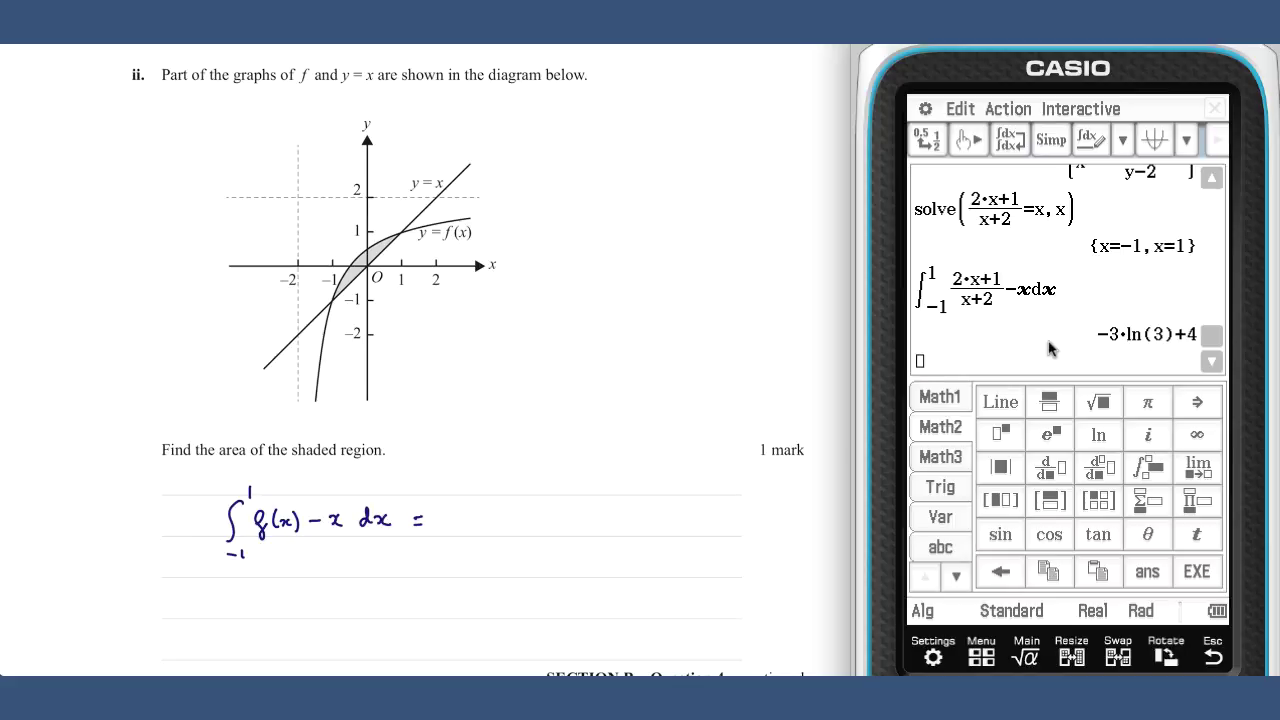
Handwrite the −3 logₑ3 + 4 result beside the integral.
mouse_move(449, 516)
left_mouse_down()
mouse_move(452, 530)
mouse_move(486, 522)
left_mouse_up()
left_click_drag(500, 522, 496, 542)
mouse_move(506, 530)
left_mouse_down()
mouse_move(512, 542)
mouse_move(554, 528)
left_mouse_up()
left_click_drag(546, 525, 584, 524)
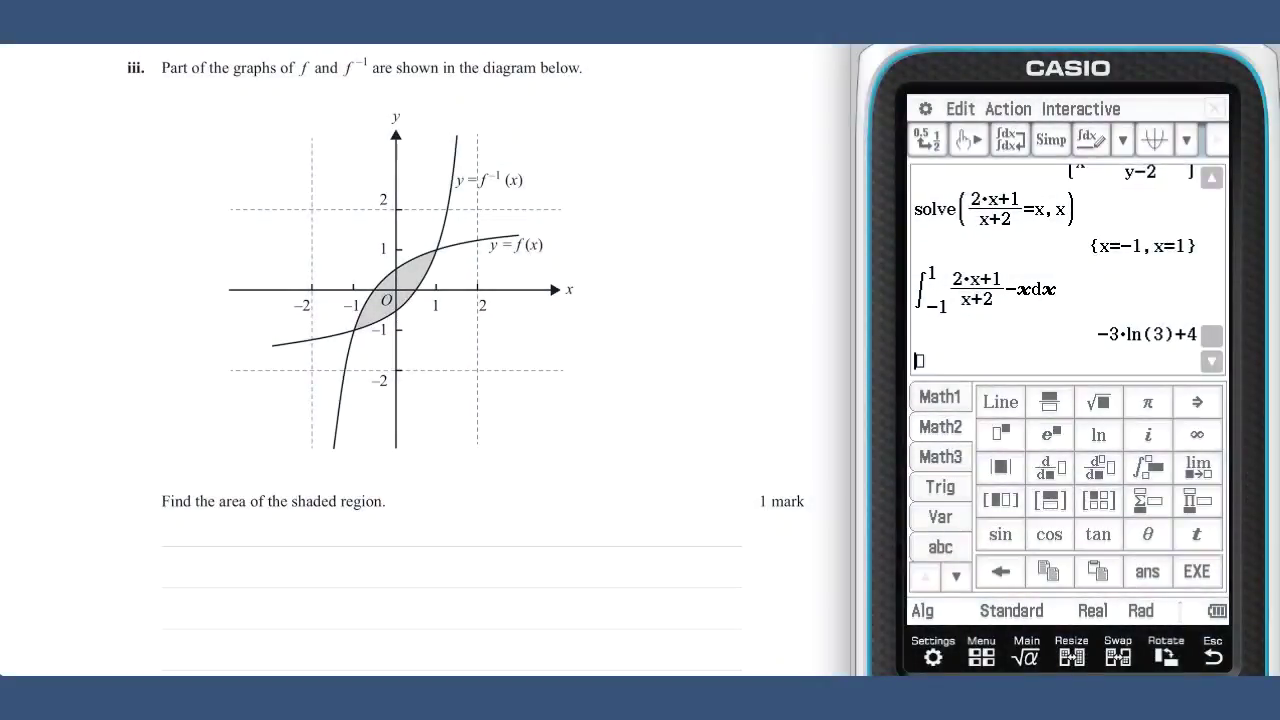
Mark the curve, the line y = x and the shaded region, then write −6 logₑ3 + 8.
left_click_drag(330, 353, 396, 292)
left_click_drag(443, 246, 487, 205)
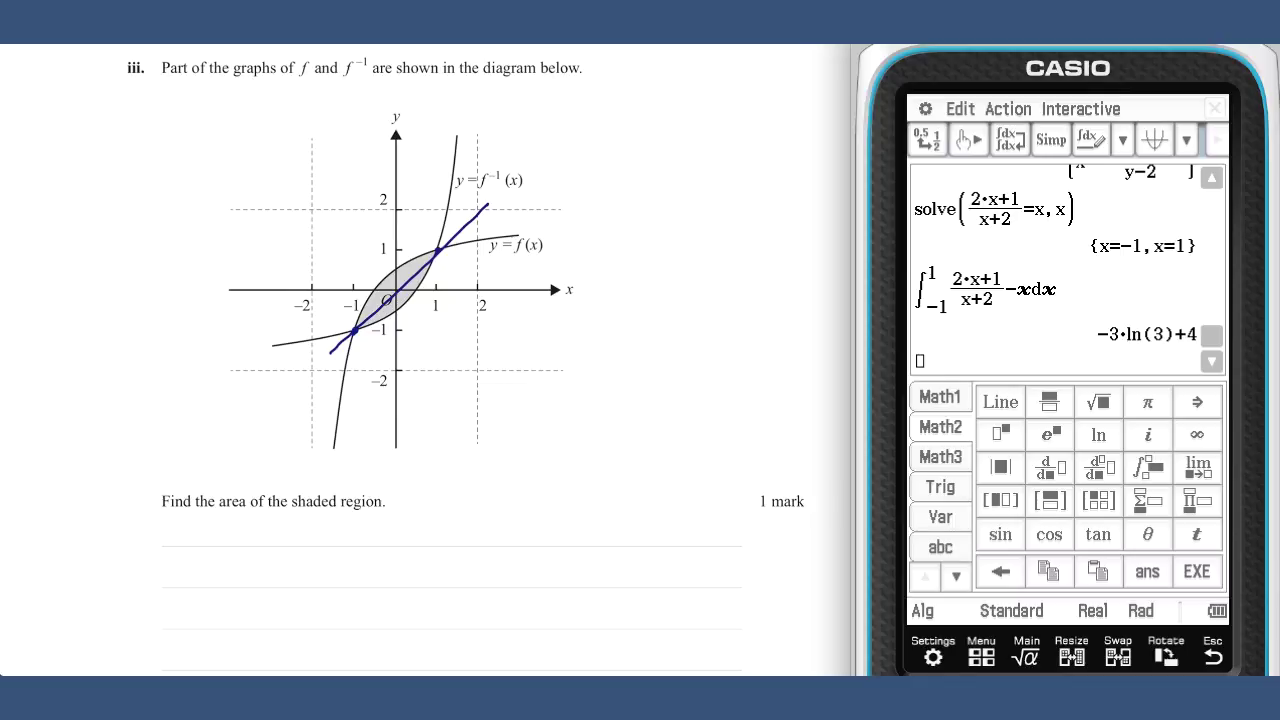
left_click_drag(365, 313, 415, 264)
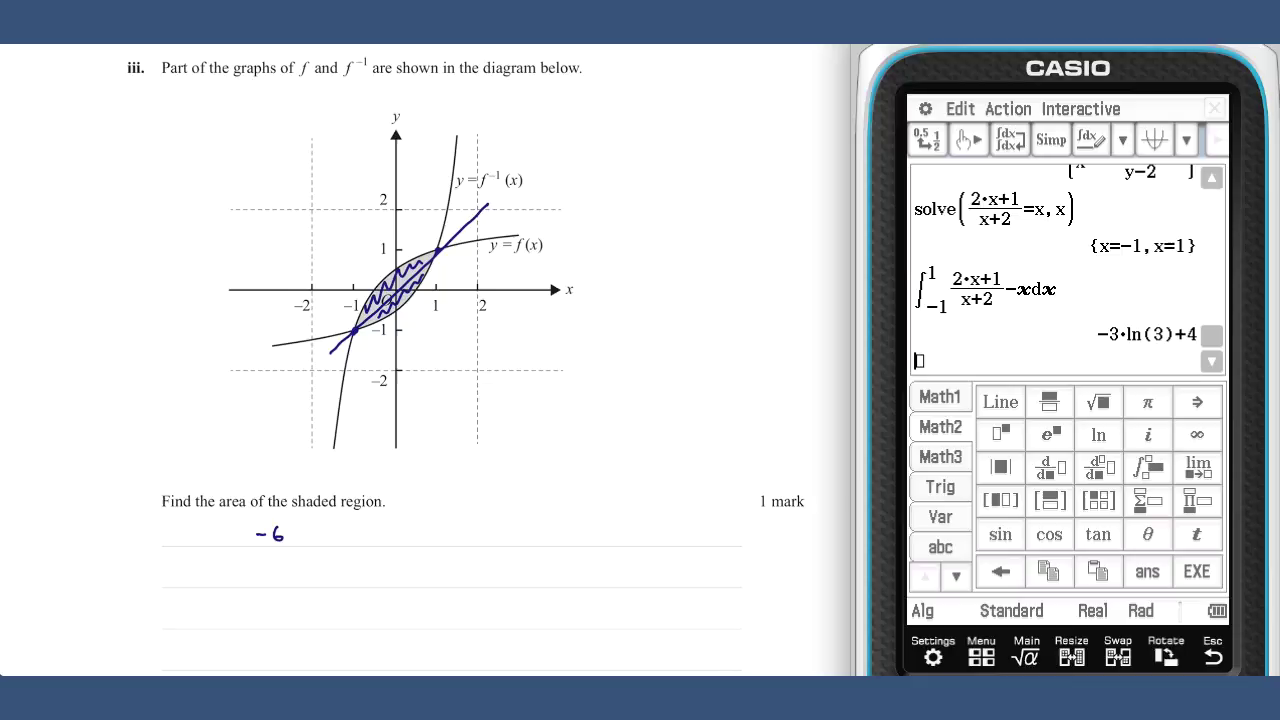
mouse_move(310, 530)
left_mouse_down()
mouse_move(318, 551)
mouse_move(383, 538)
left_mouse_up()
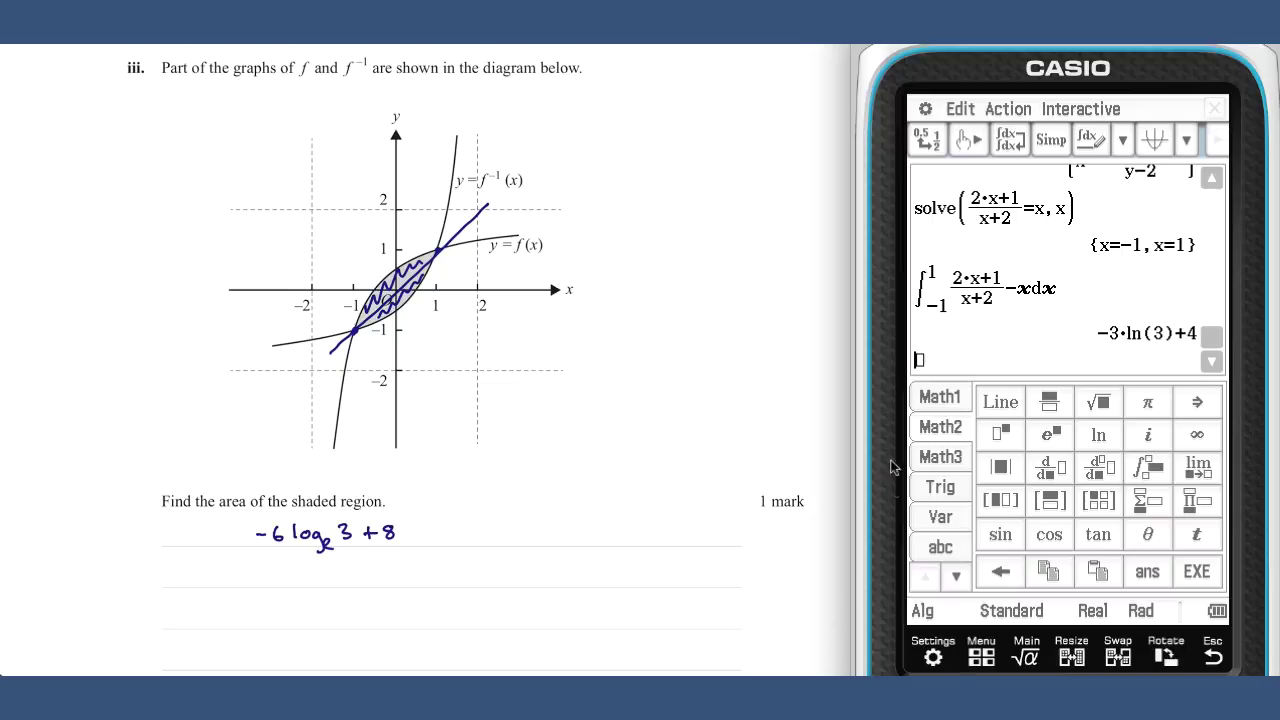
left_click_drag(956, 274, 947, 364)
Build the equation (2x+1)/(x+2) = −(2x−1)/(x−2) from the copied inverse.
left_click(1210, 179)
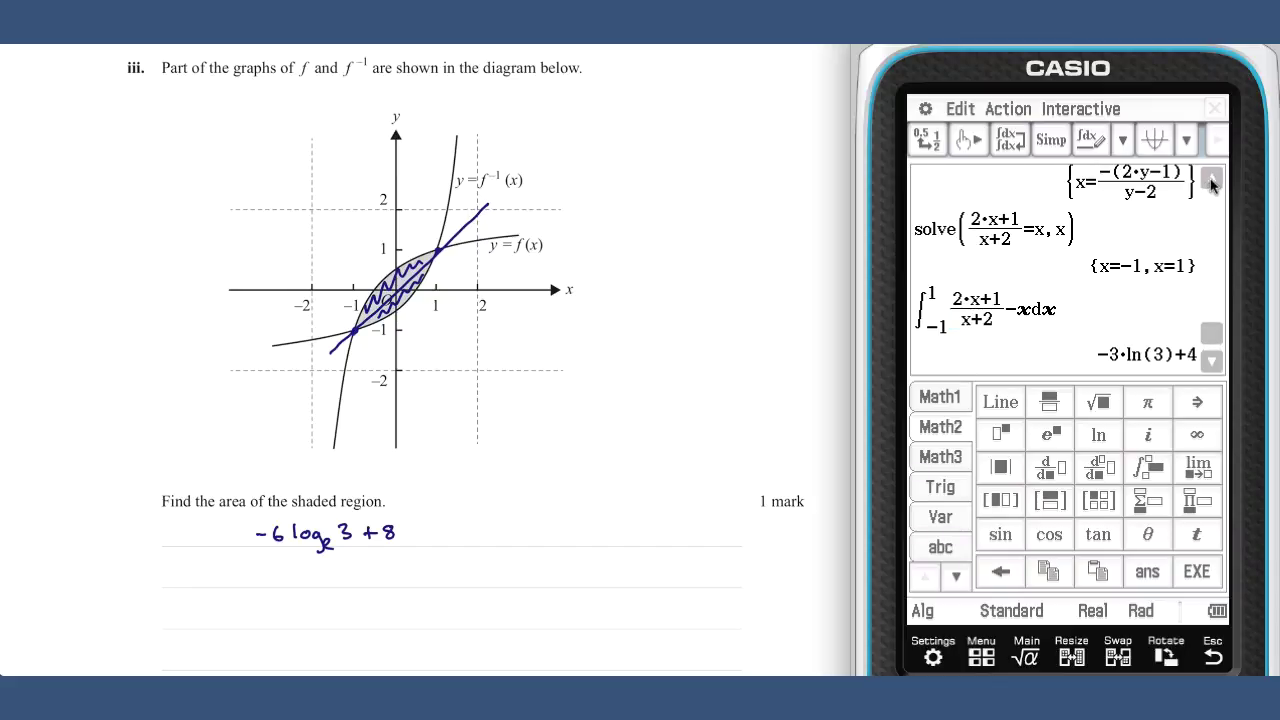
left_click_drag(1106, 177, 1140, 205)
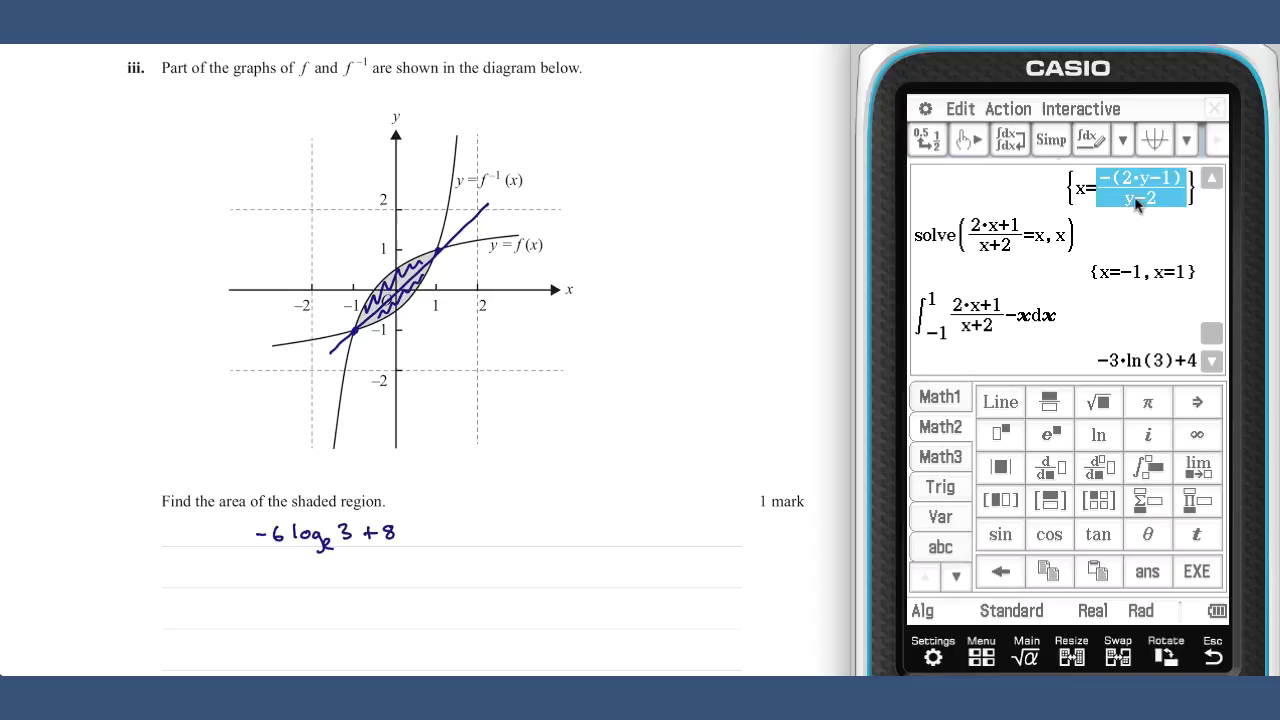
left_click(962, 110)
left_click(966, 185)
left_click(1211, 360)
type("=")
left_click(960, 108)
left_click(978, 208)
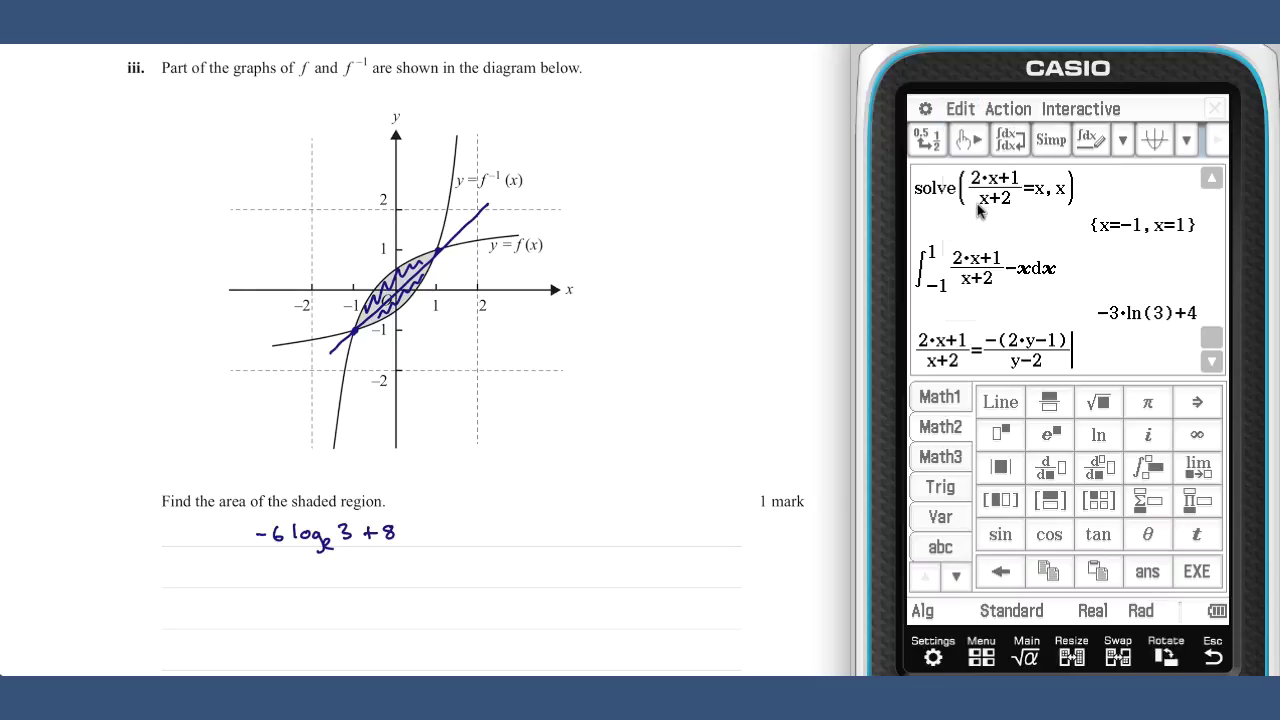
double_click(1029, 340)
type("x")
double_click(1017, 361)
type("x")
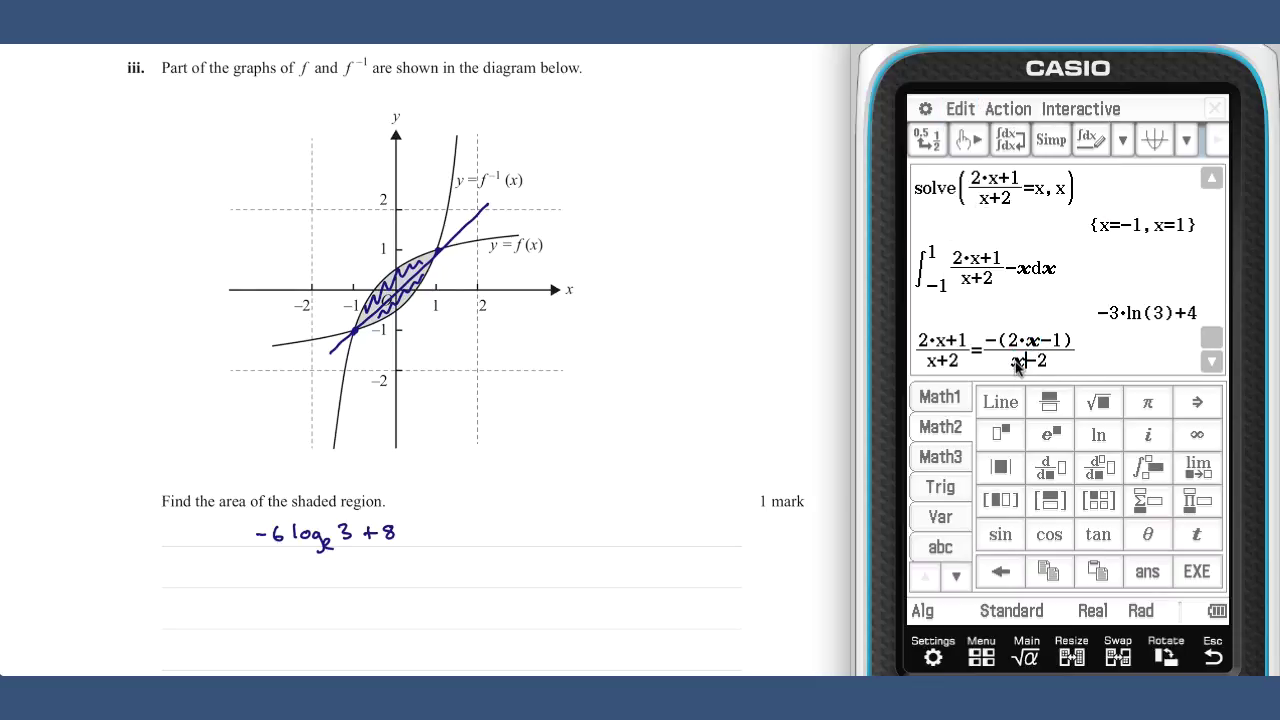
Solve f equal to its inverse, getting x=−1 and x=1.
left_click_drag(1077, 350, 952, 346)
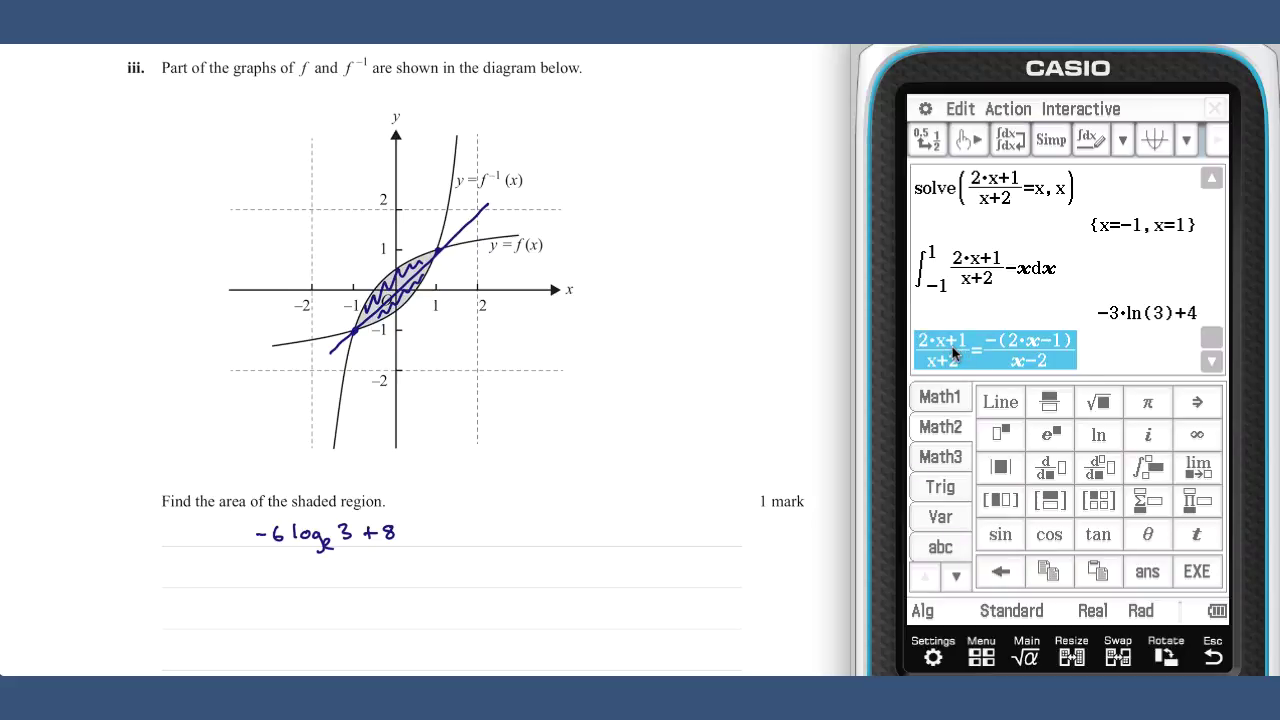
left_click(1079, 112)
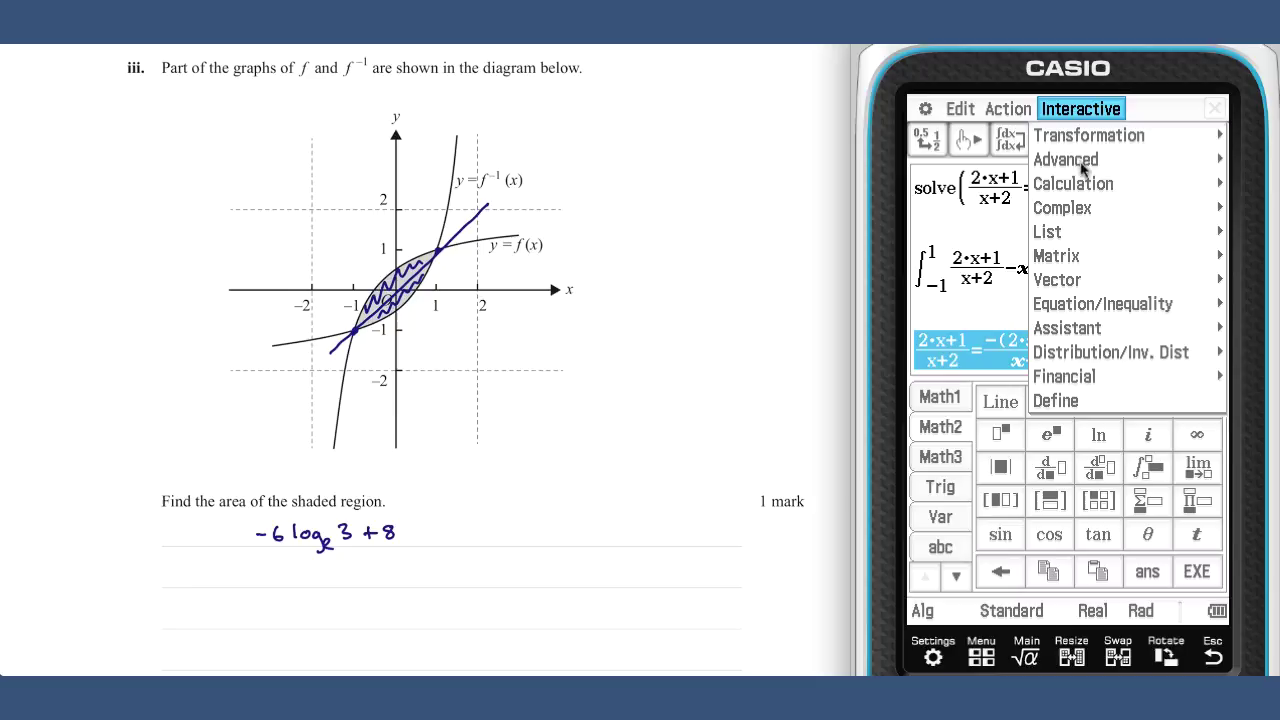
mouse_move(1076, 304)
left_click(1130, 304)
left_click(962, 356)
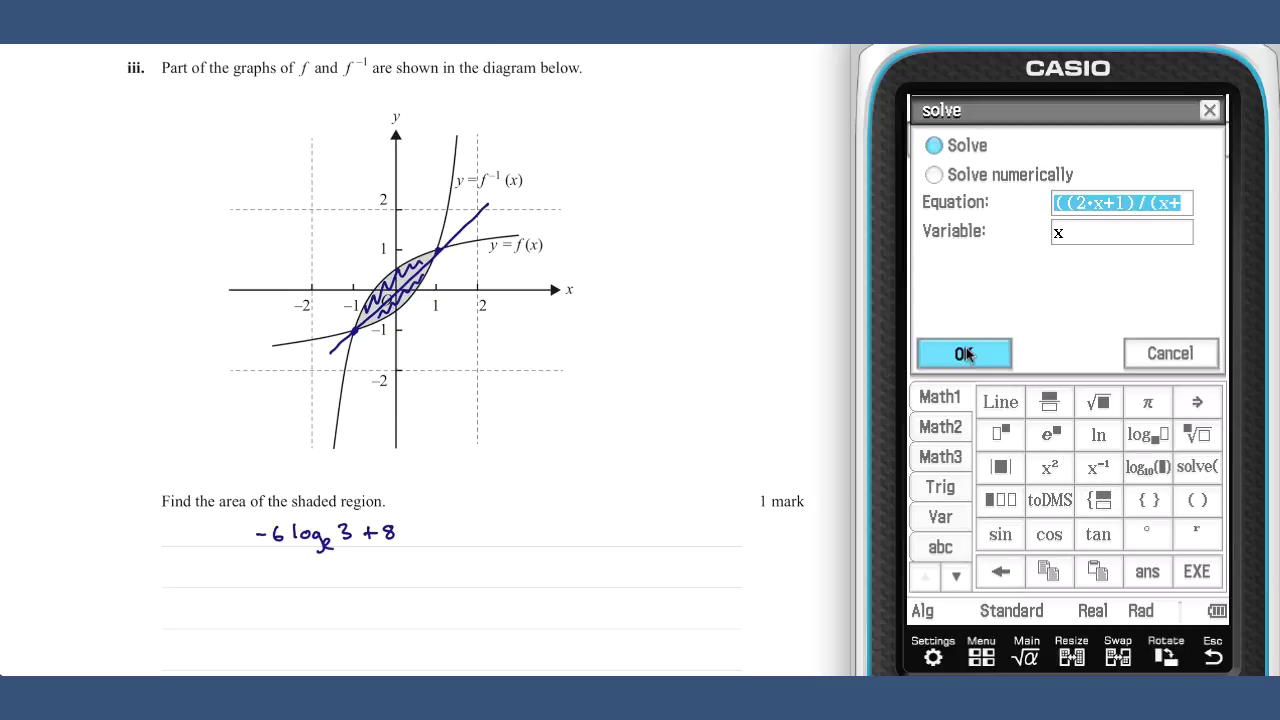
Integrate f minus its inverse from −1 to 1, giving −6·ln(3)+8.
left_click_drag(1040, 214, 940, 362)
left_click(1028, 345)
key("BackSpace")
left_click_drag(1116, 262, 1036, 266)
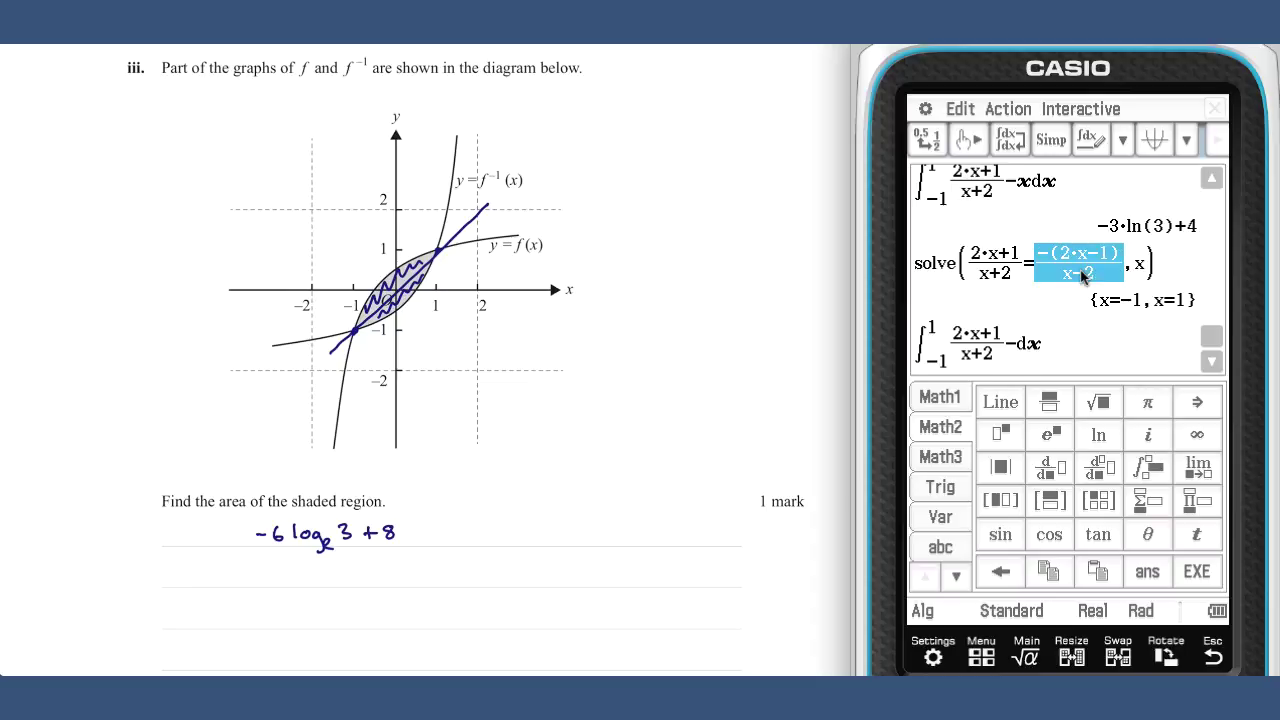
left_click_drag(1026, 345, 1024, 347)
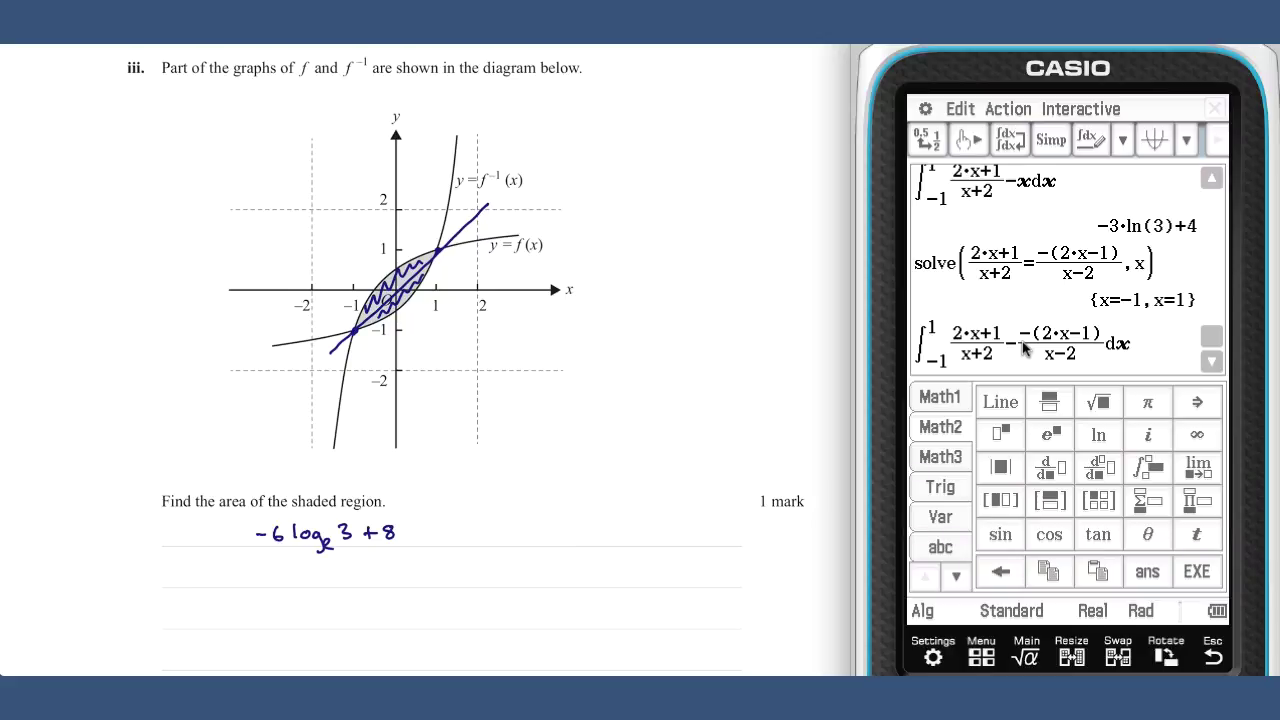
key("Return")
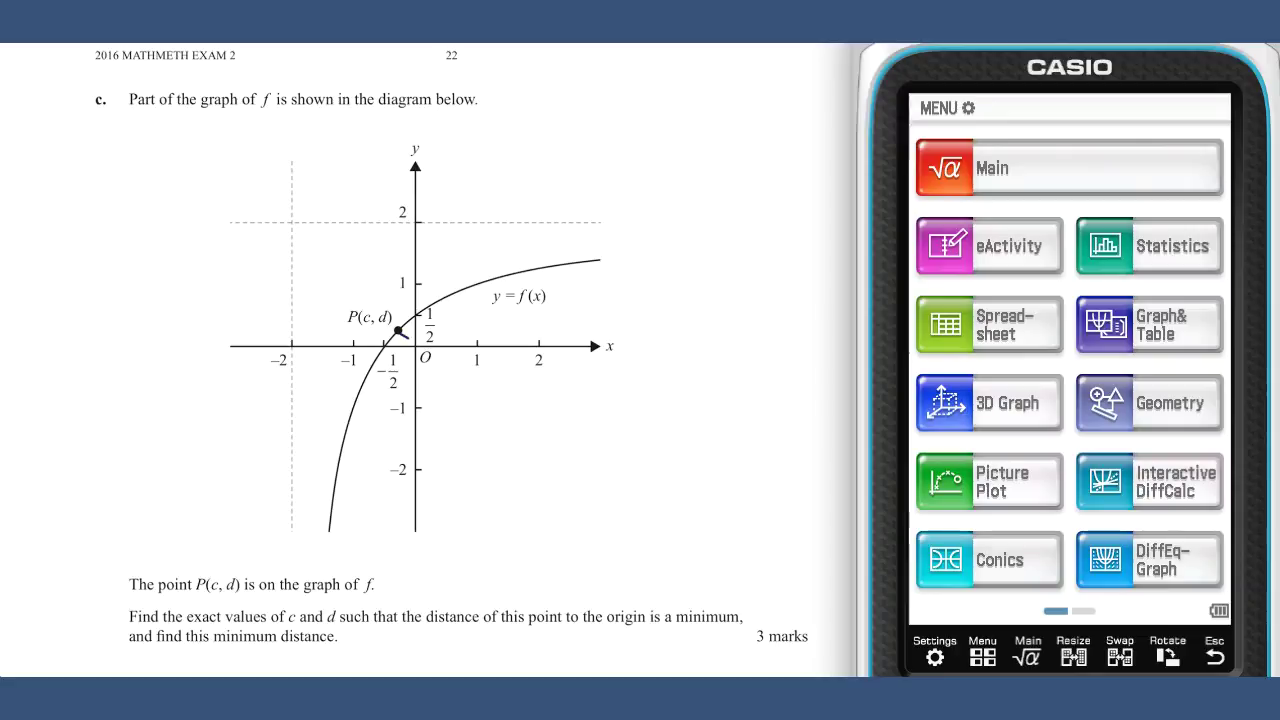
Handwrite D = √(c² + (f(c))²) on the answer line.
scroll(420, 360, "down", 5)
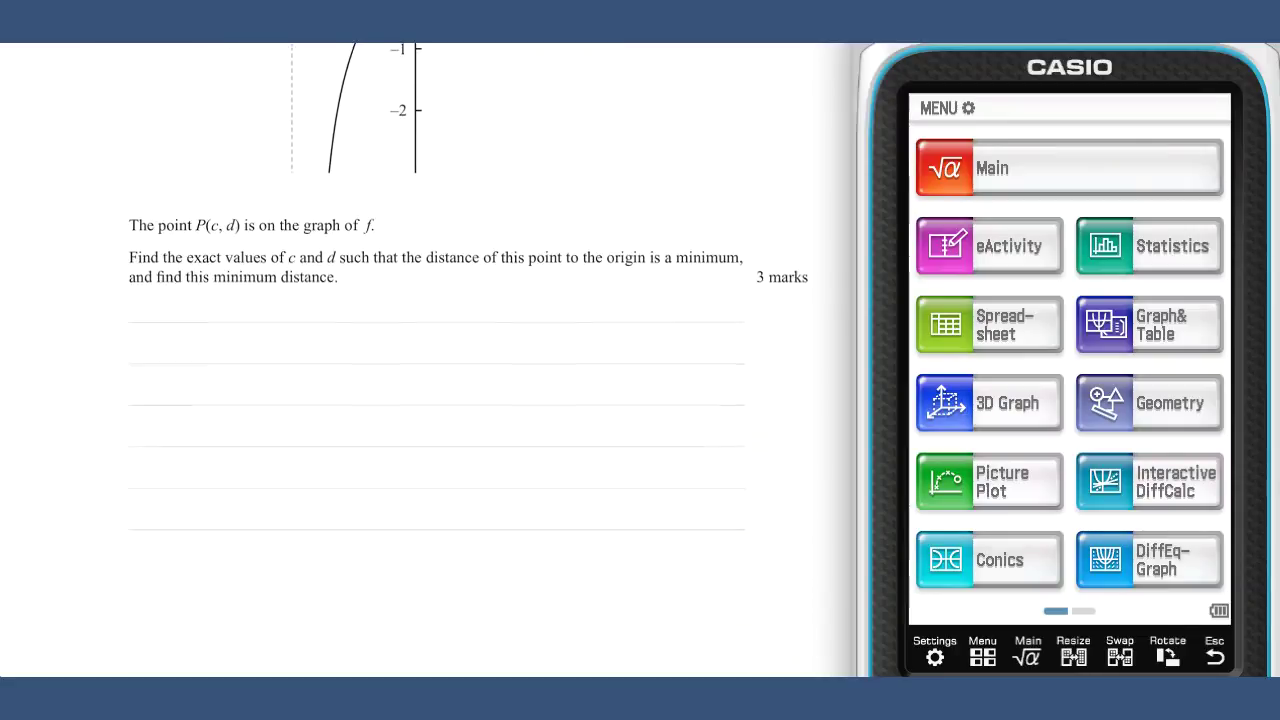
mouse_move(149, 256)
left_mouse_down()
mouse_move(193, 268)
mouse_move(196, 252)
mouse_move(296, 242)
left_mouse_up()
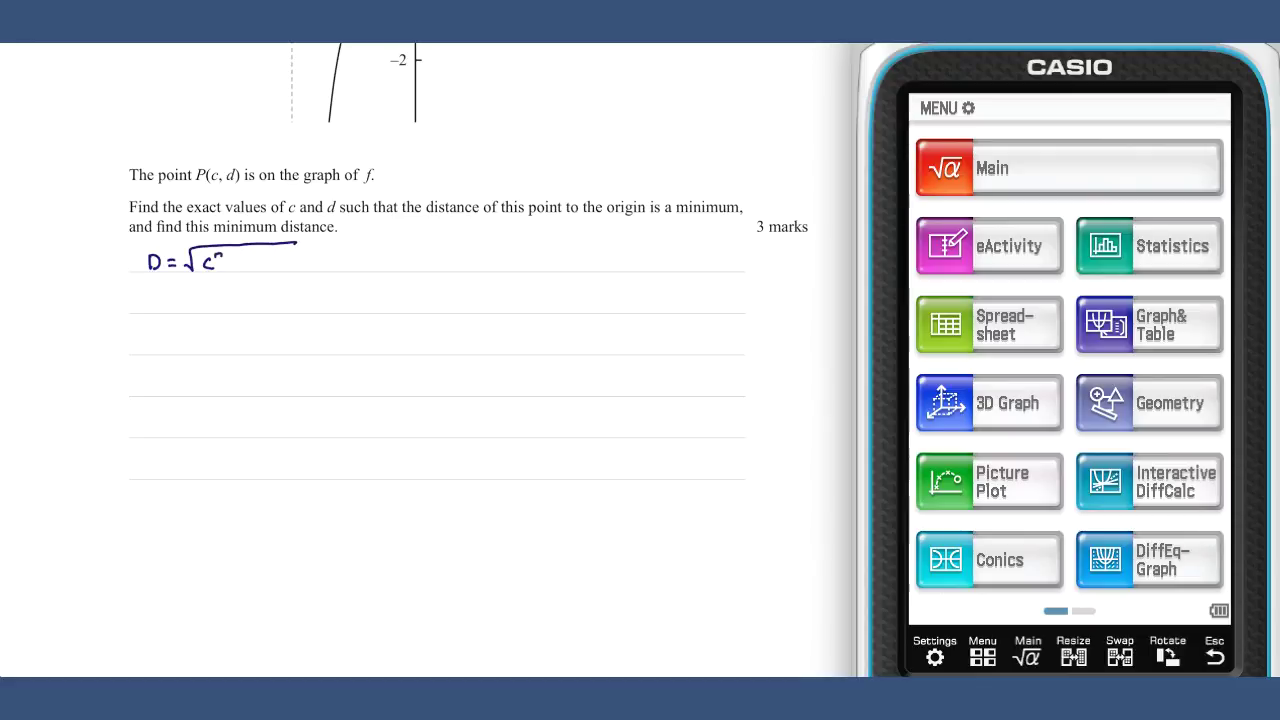
mouse_move(258, 252)
left_mouse_down()
mouse_move(254, 269)
mouse_move(291, 268)
left_mouse_up()
mouse_move(295, 254)
left_mouse_down()
mouse_move(296, 270)
mouse_move(322, 249)
left_mouse_up()
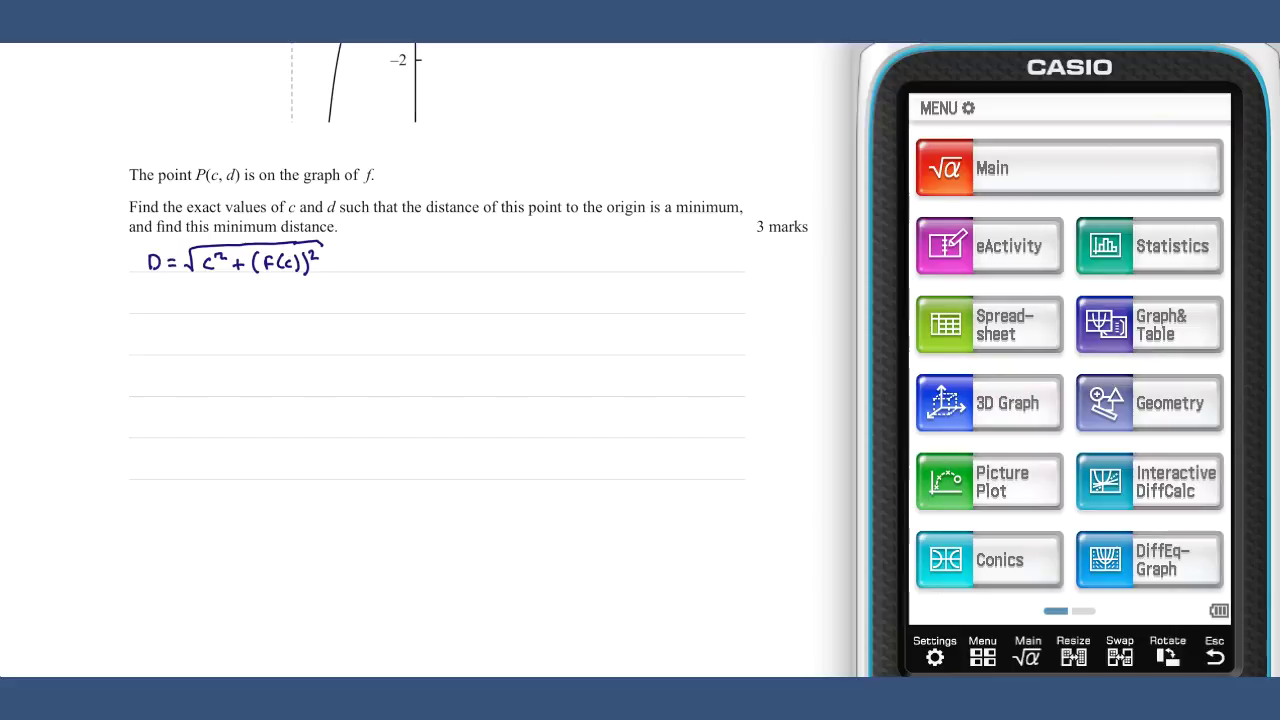
Write the condition D' = 0 on the next line and return to Main.
left_click_drag(150, 295, 151, 309)
left_click_drag(168, 293, 190, 298)
left_click_drag(178, 304, 202, 298)
left_click(1026, 163)
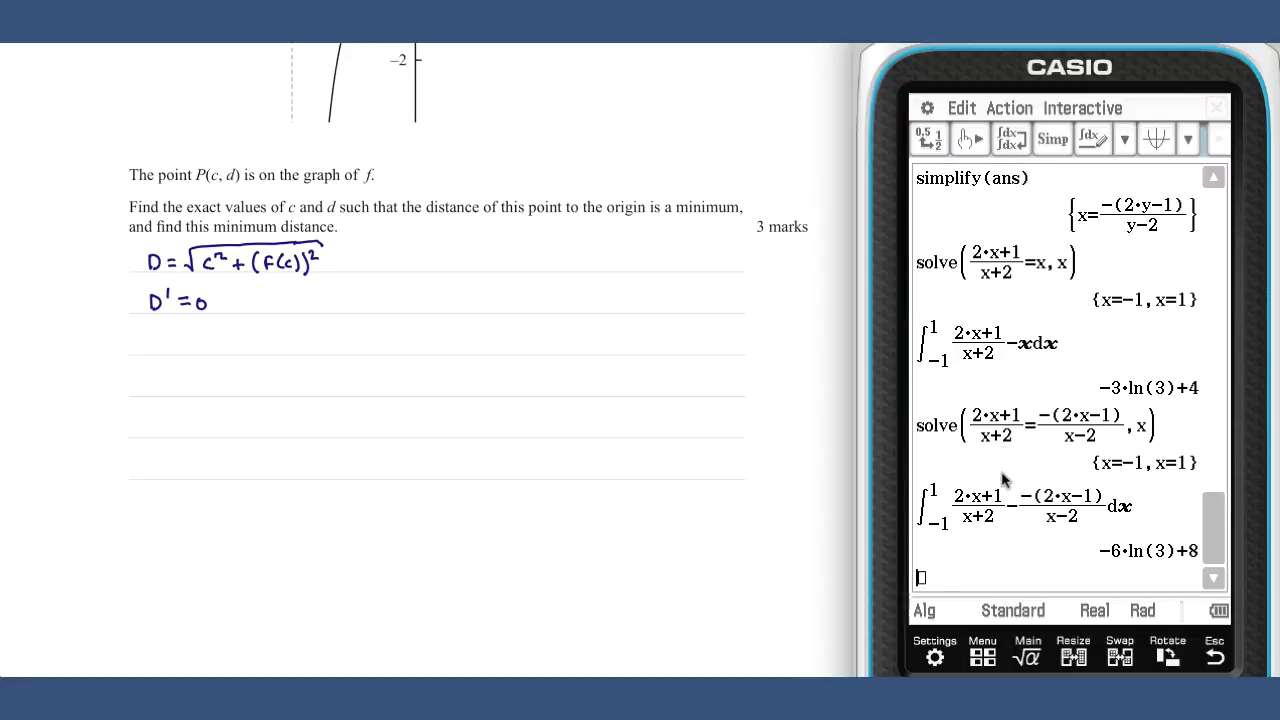
Enter √(c²+((2c+1)/(c+2))²) using the keypad and the copied fraction.
left_click(958, 652)
left_click(1100, 403)
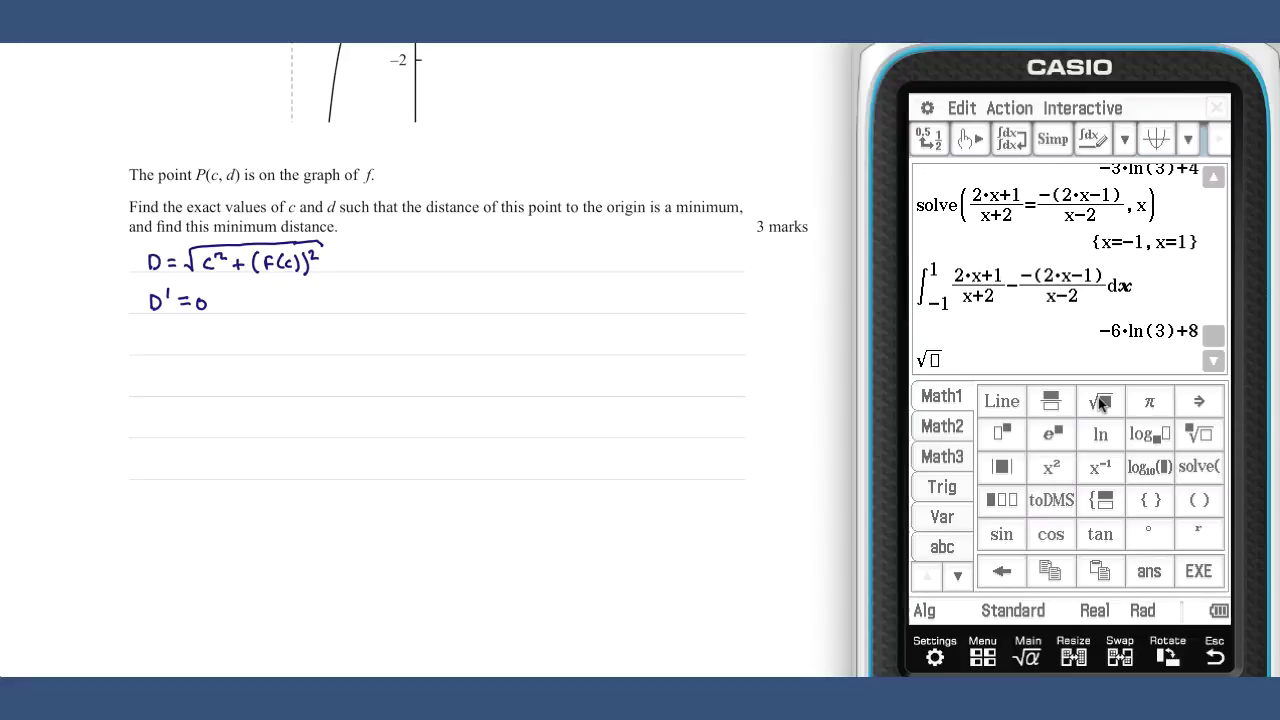
left_click(944, 516)
left_click(1080, 404)
type("^2+")
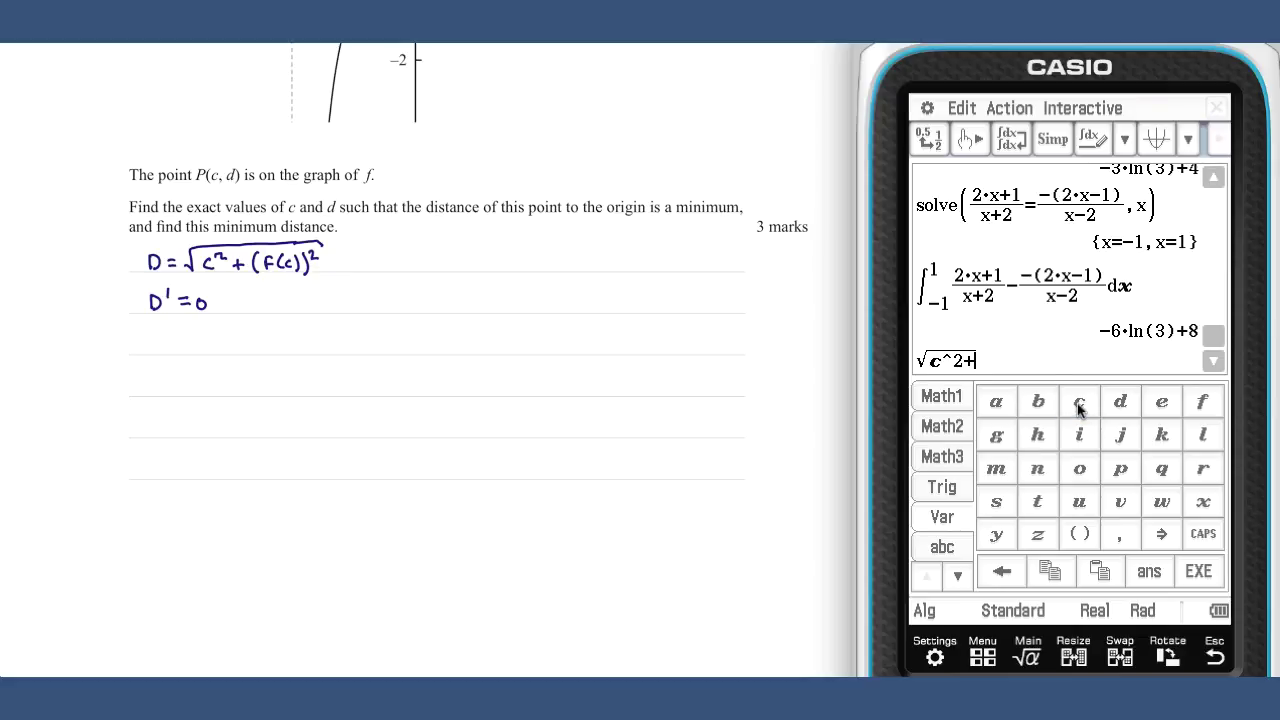
type("()^2")
left_click_drag(955, 274, 1003, 298)
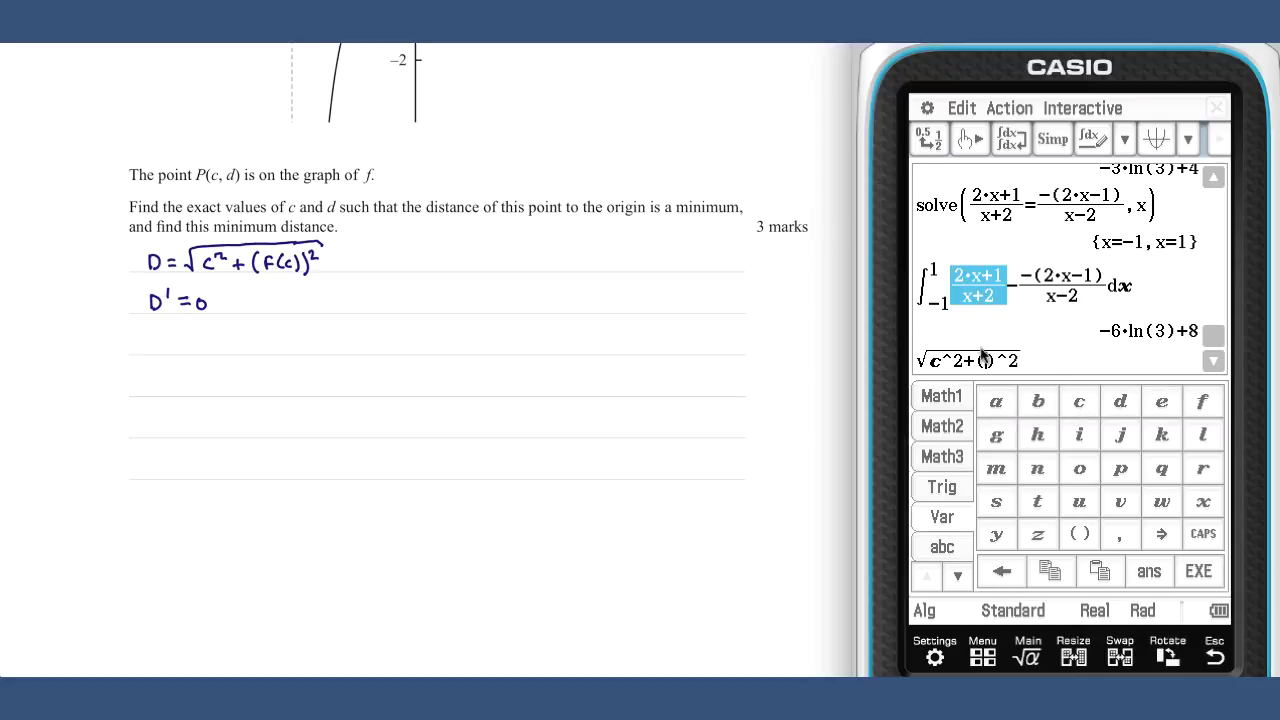
left_click_drag(982, 357, 984, 358)
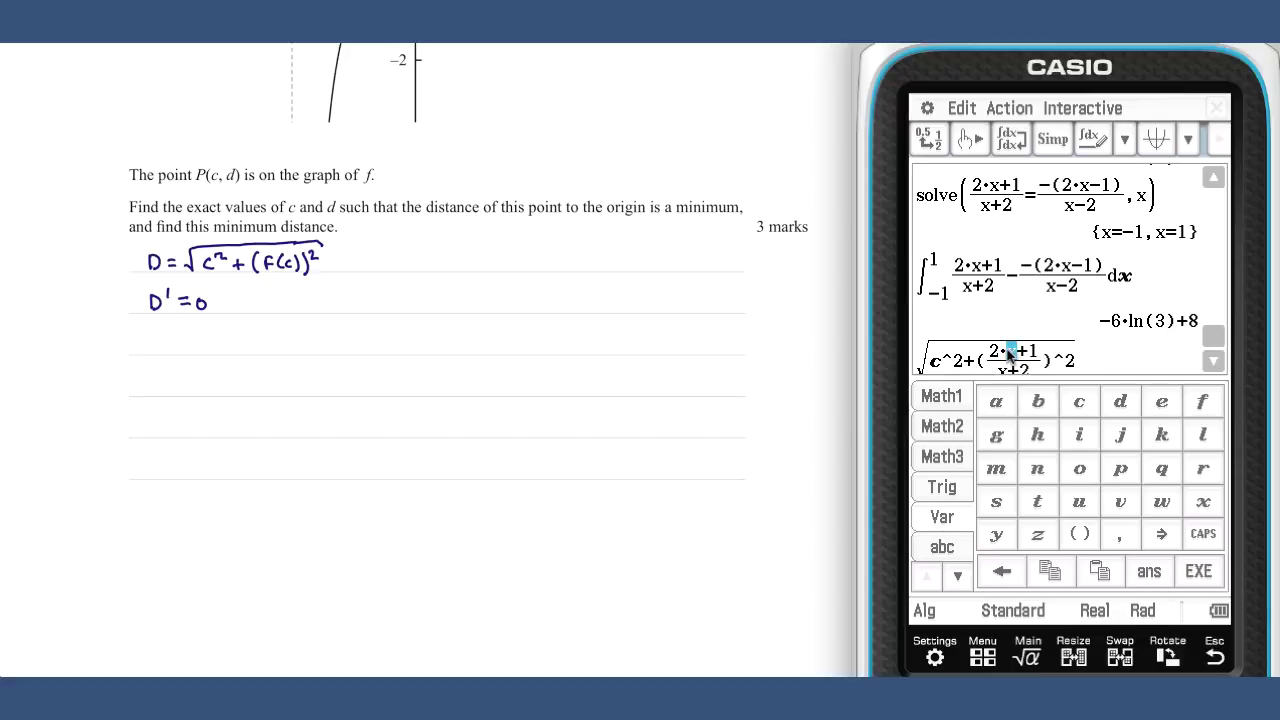
left_click(1078, 402)
double_click(1008, 364)
left_click(1079, 402)
Wrap the expression in d/dc and set it equal to 0.
left_click_drag(1093, 350, 965, 362)
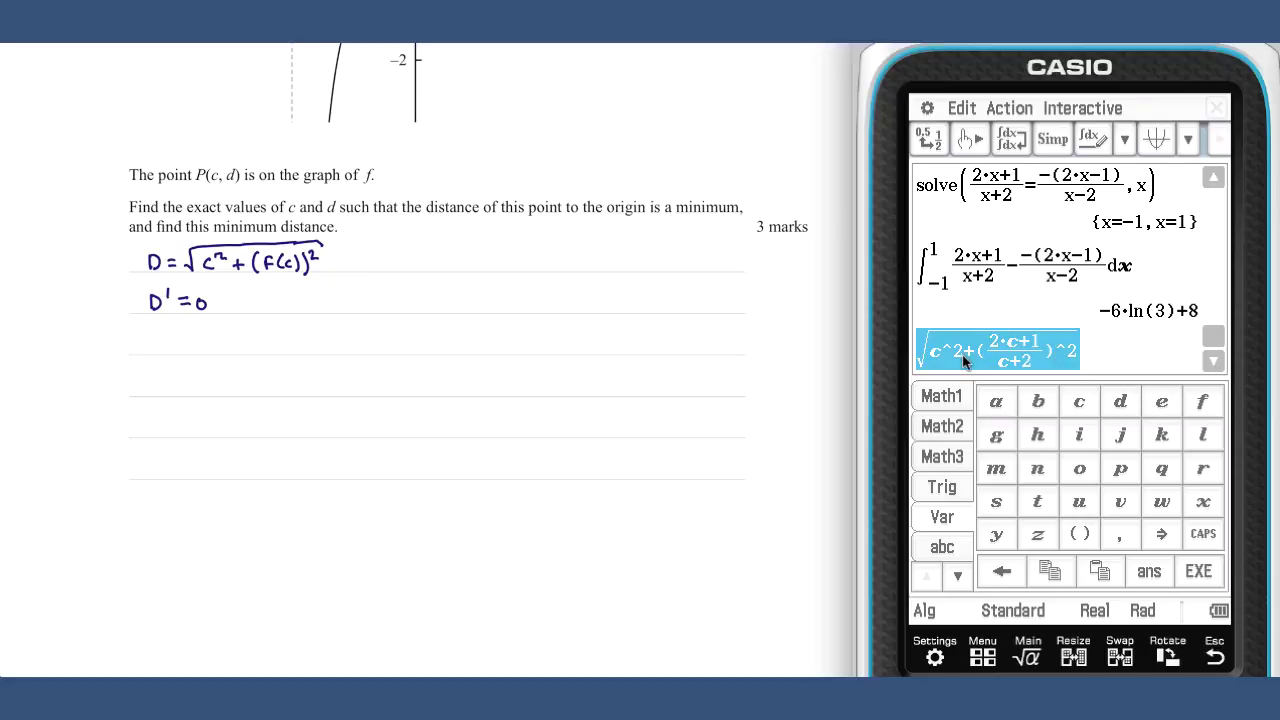
left_click(942, 426)
left_click(1052, 467)
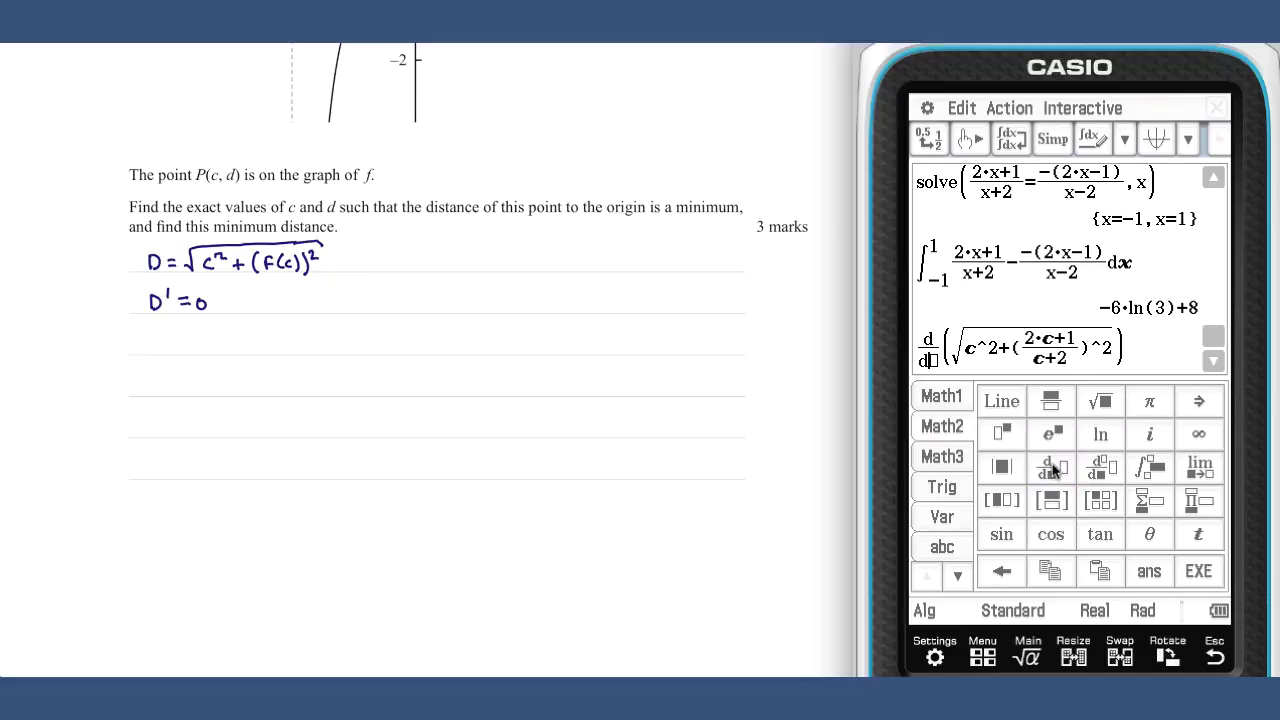
left_click(945, 520)
left_click(1079, 402)
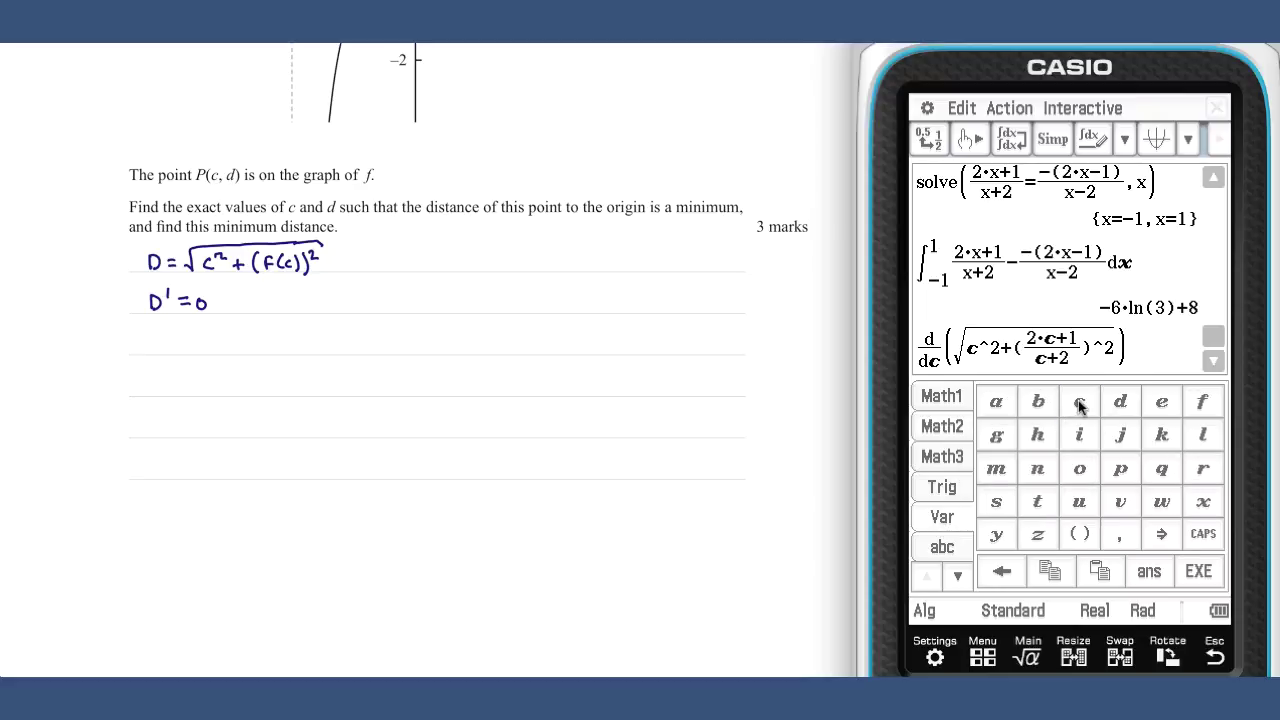
left_click(1150, 348)
type("=0")
Solve the derivative equation for c, getting c=−√3−2 and c=√3−2.
left_click_drag(1176, 350, 986, 350)
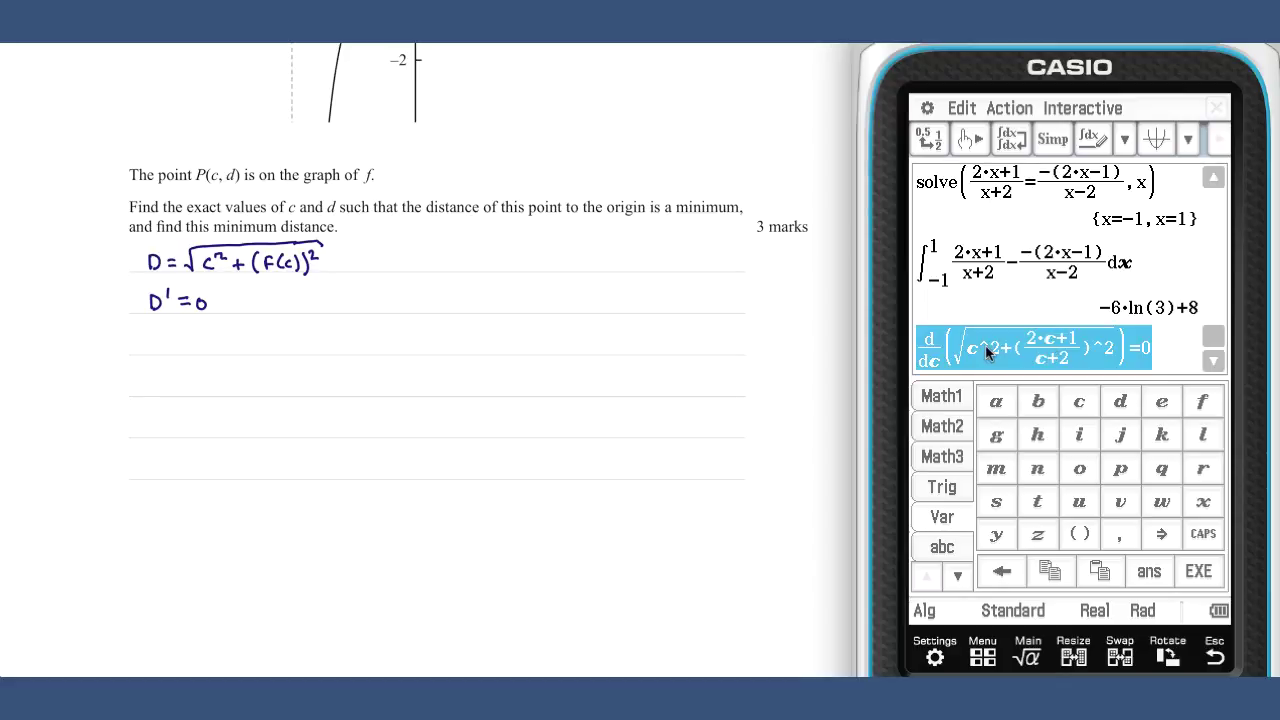
left_click(1095, 112)
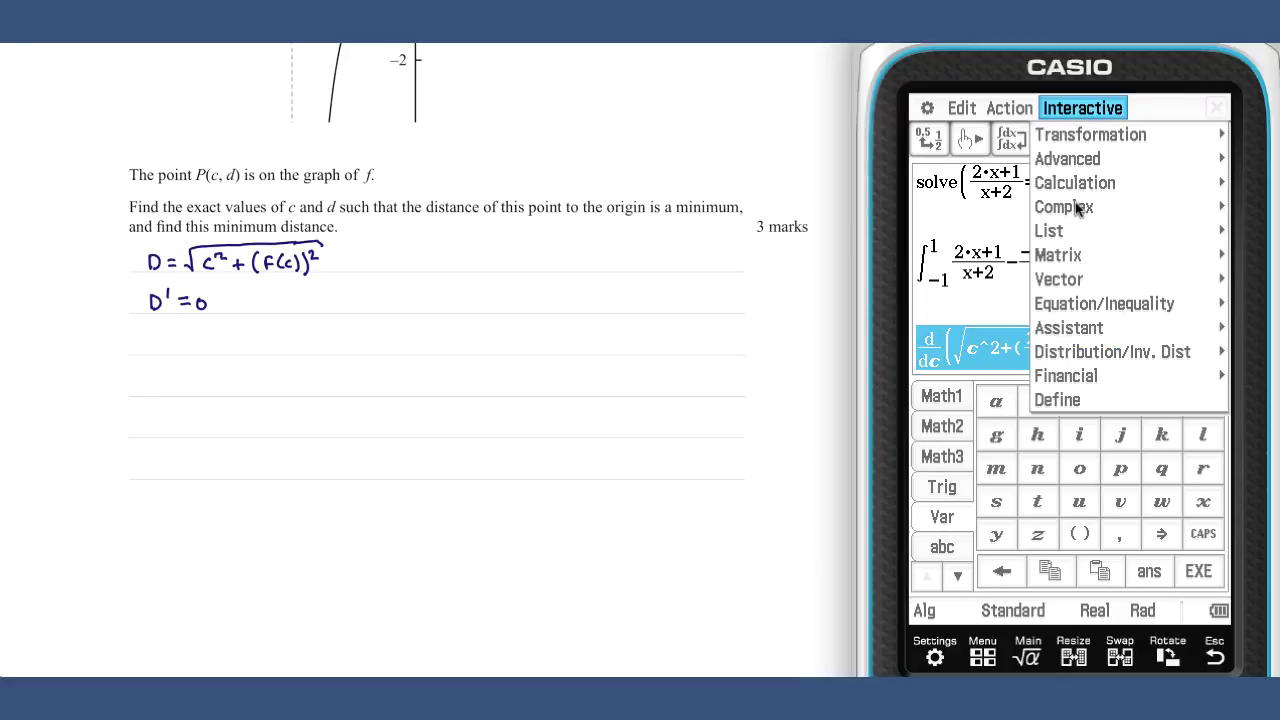
mouse_move(1070, 303)
left_click(1120, 305)
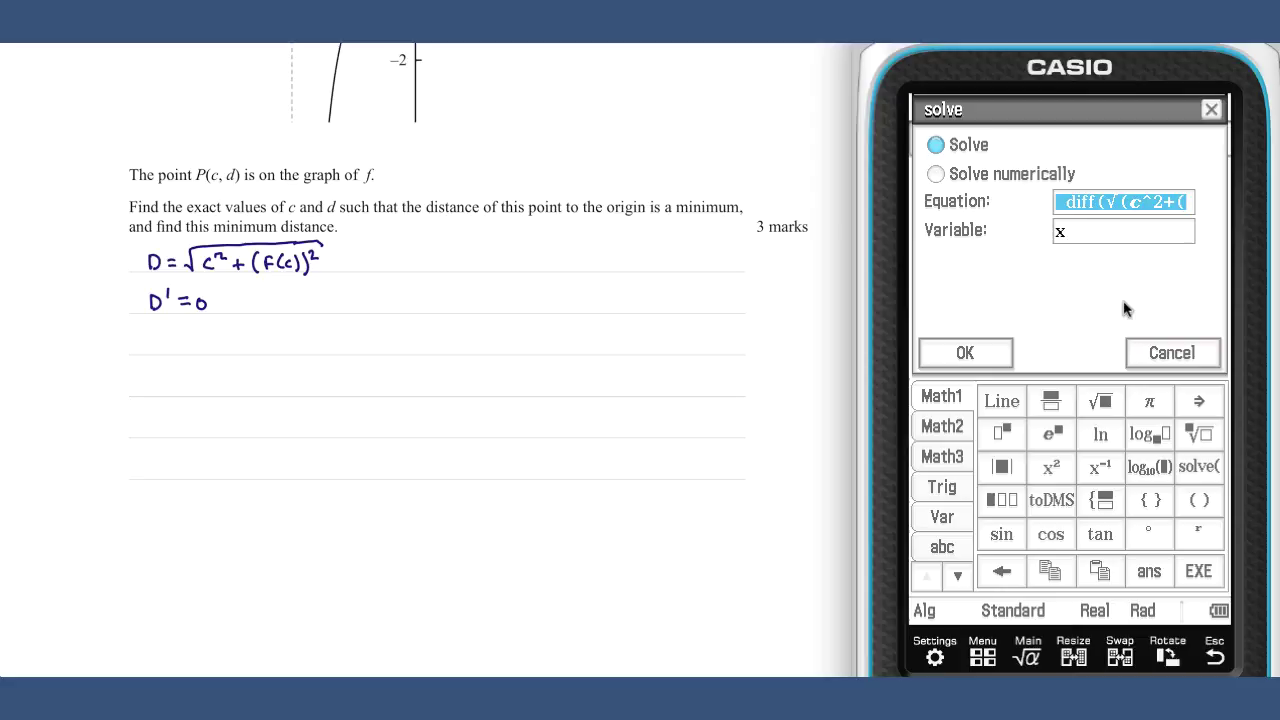
left_click(1070, 232)
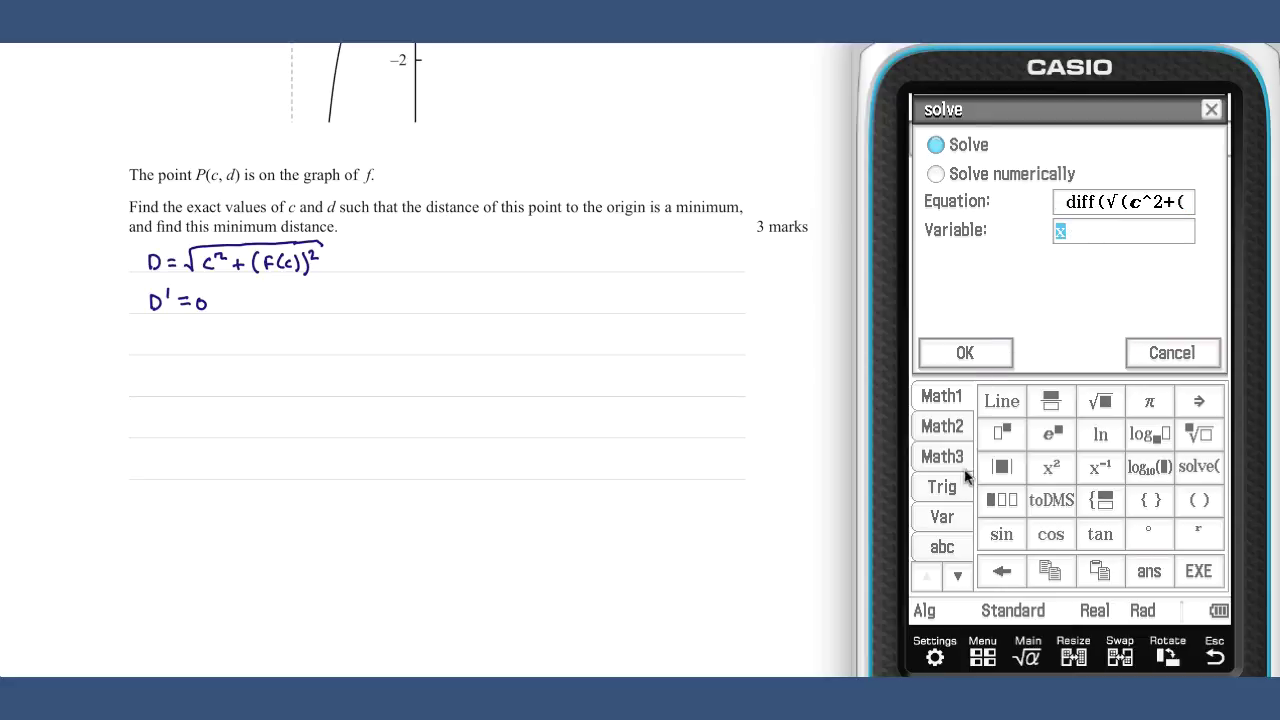
left_click(943, 516)
left_click(1076, 401)
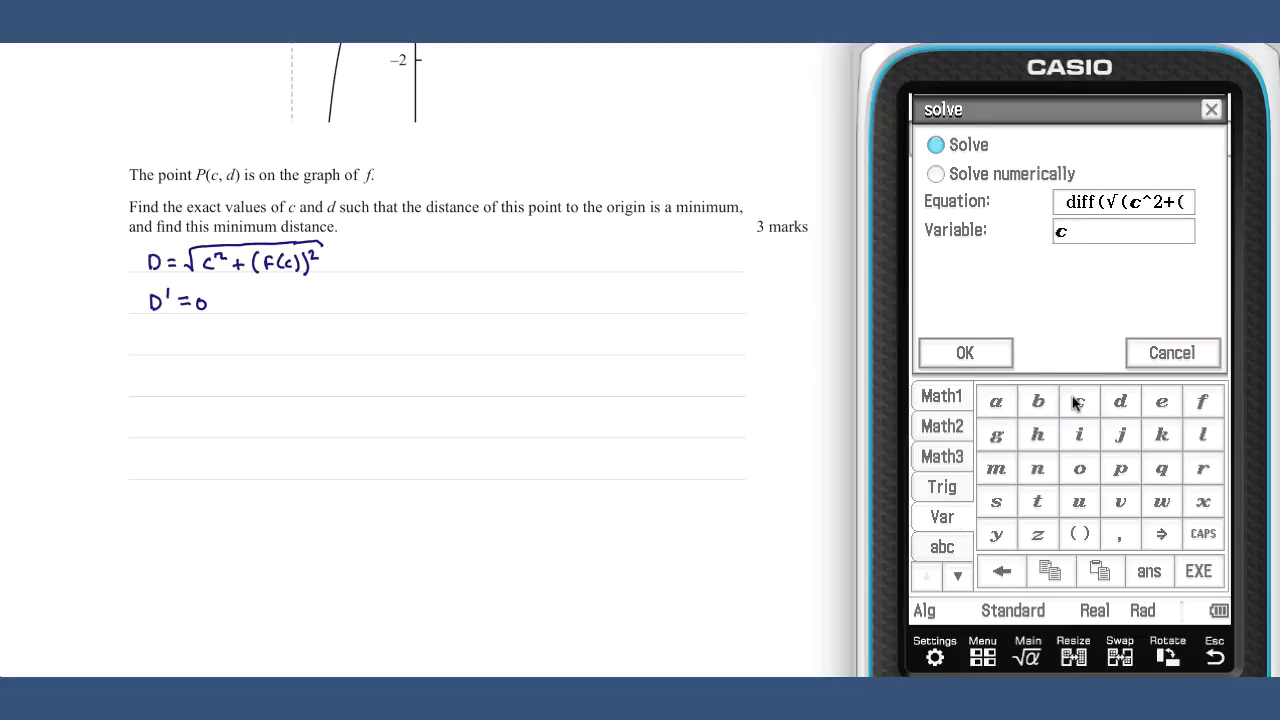
left_click(981, 357)
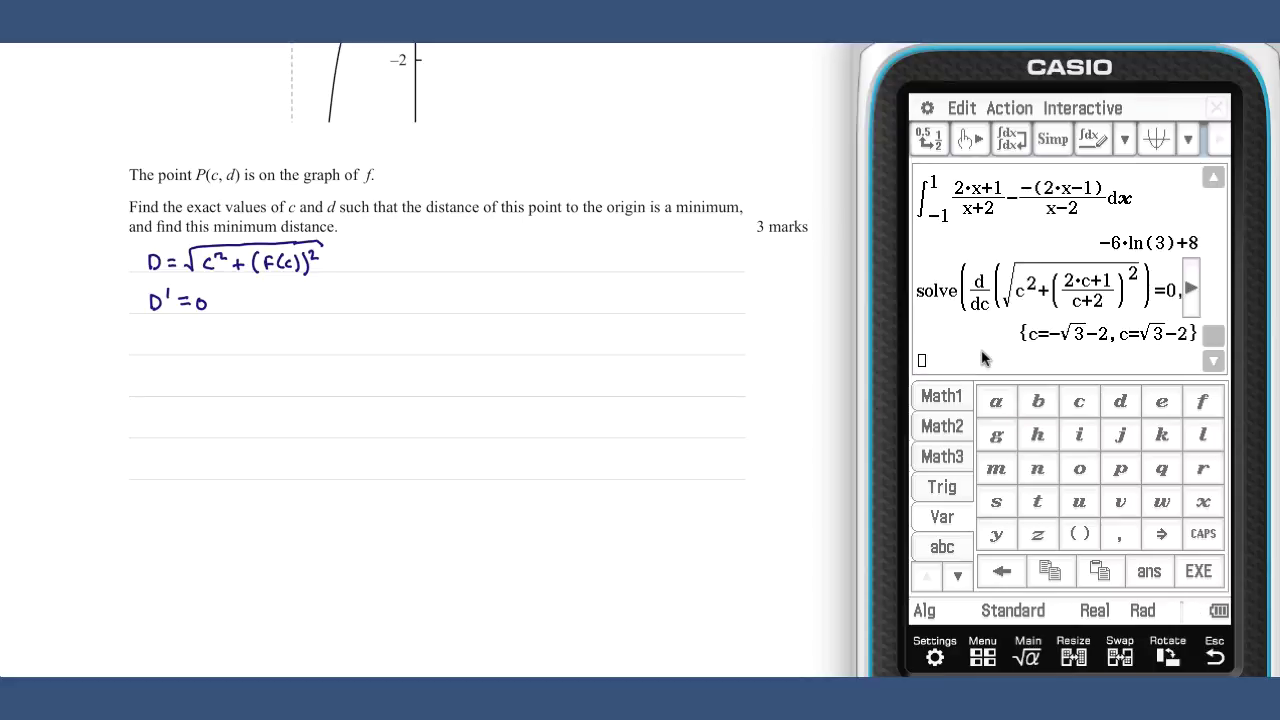
Write 'when c = √3 − 2', then evaluate (2c+1)/(c+2) there, simplifying to −√3+2.
left_click_drag(238, 297, 256, 296)
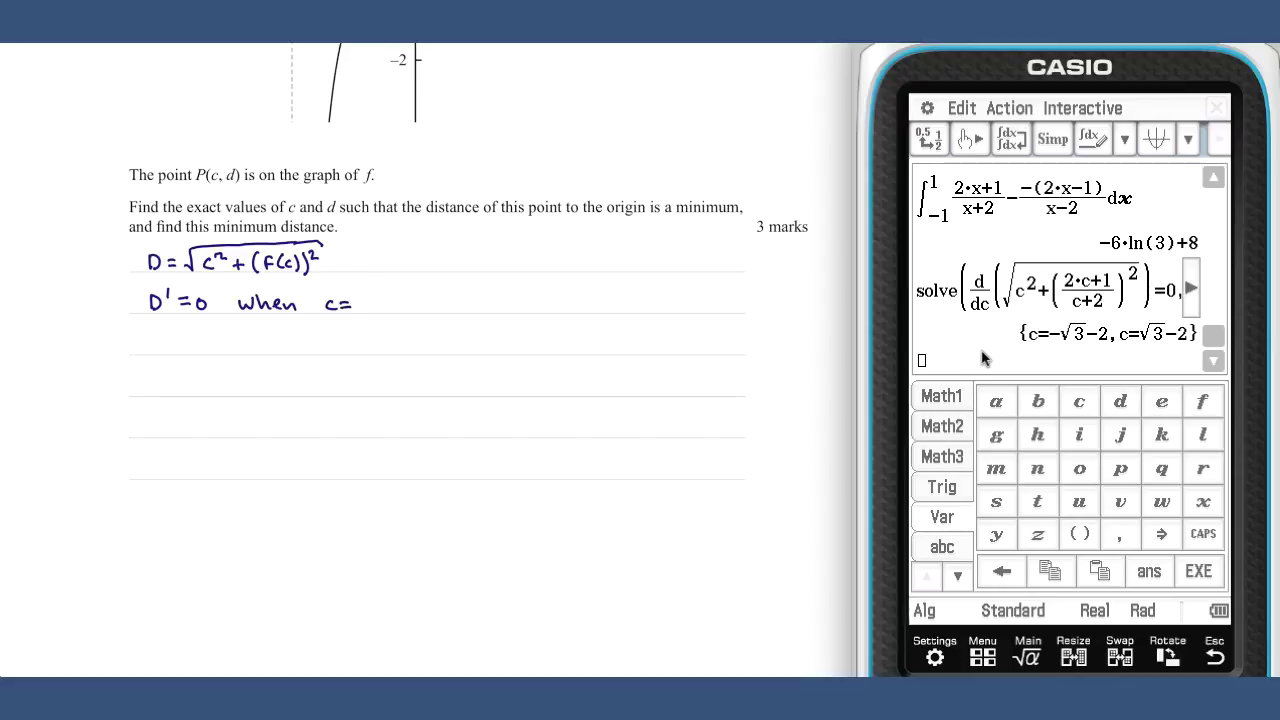
mouse_move(360, 304)
left_mouse_down()
mouse_move(378, 291)
mouse_move(373, 311)
left_mouse_up()
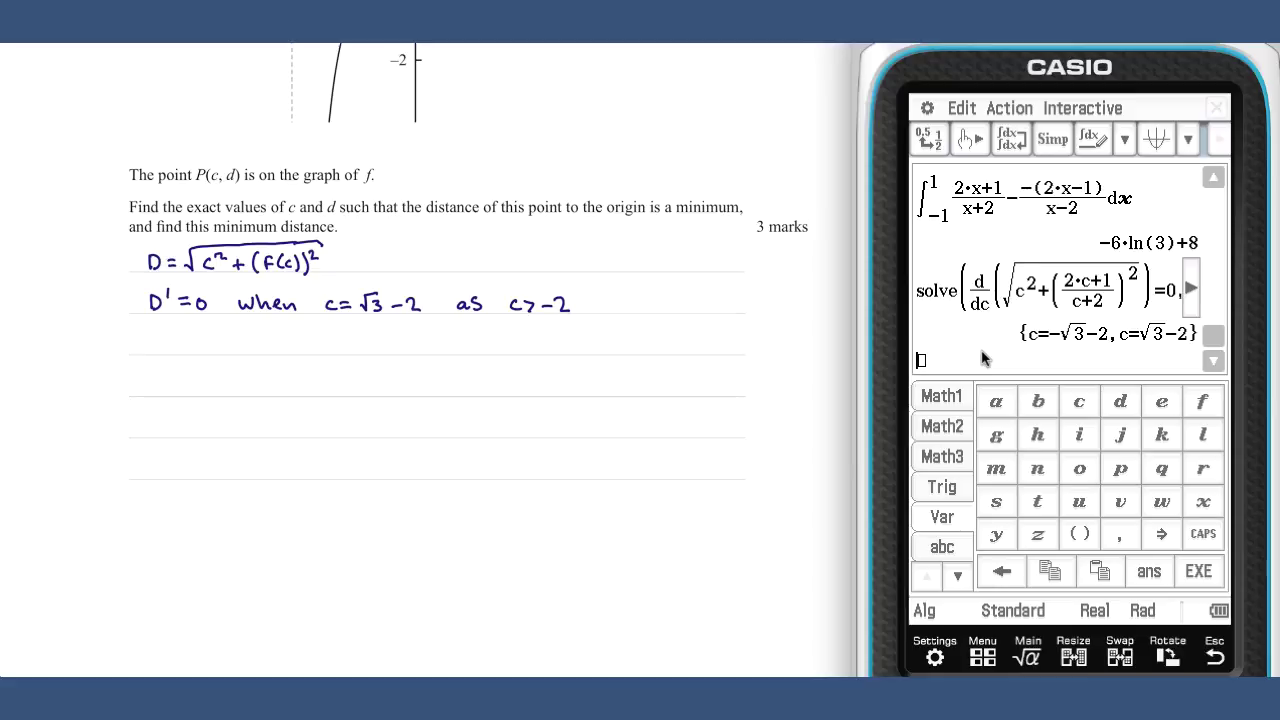
left_click_drag(1062, 278, 983, 360)
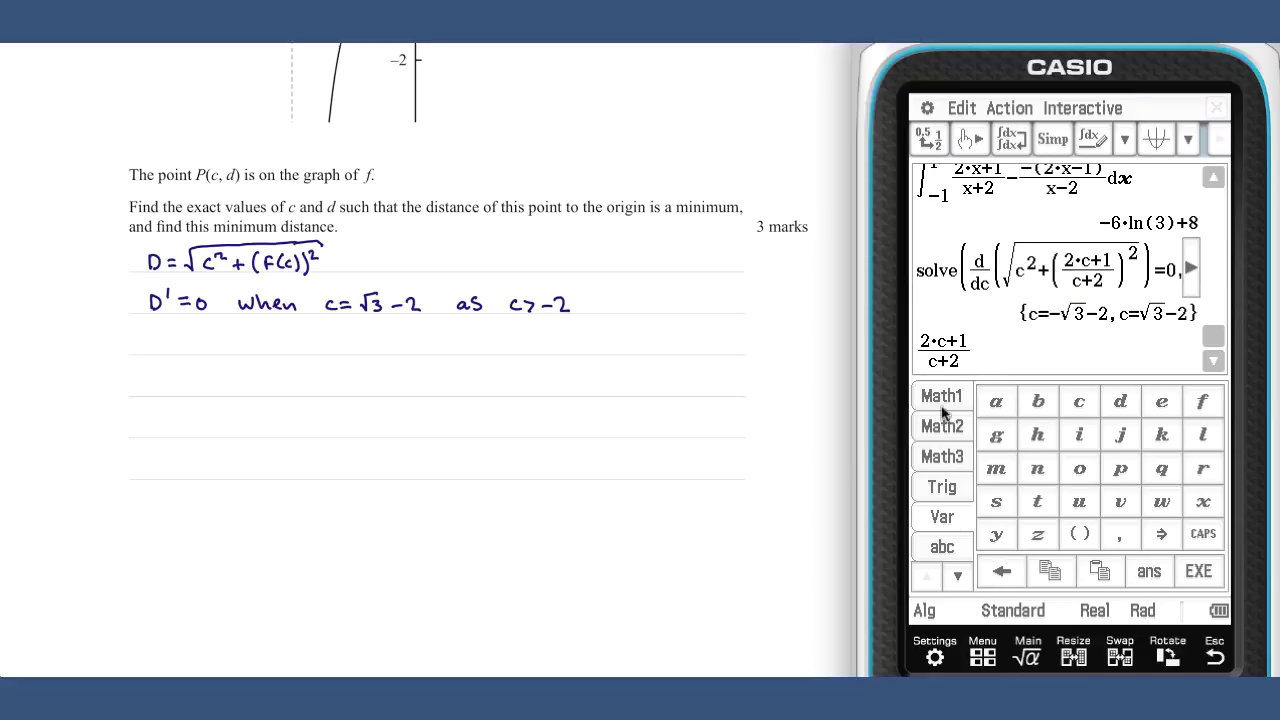
left_click(935, 457)
left_click(1199, 467)
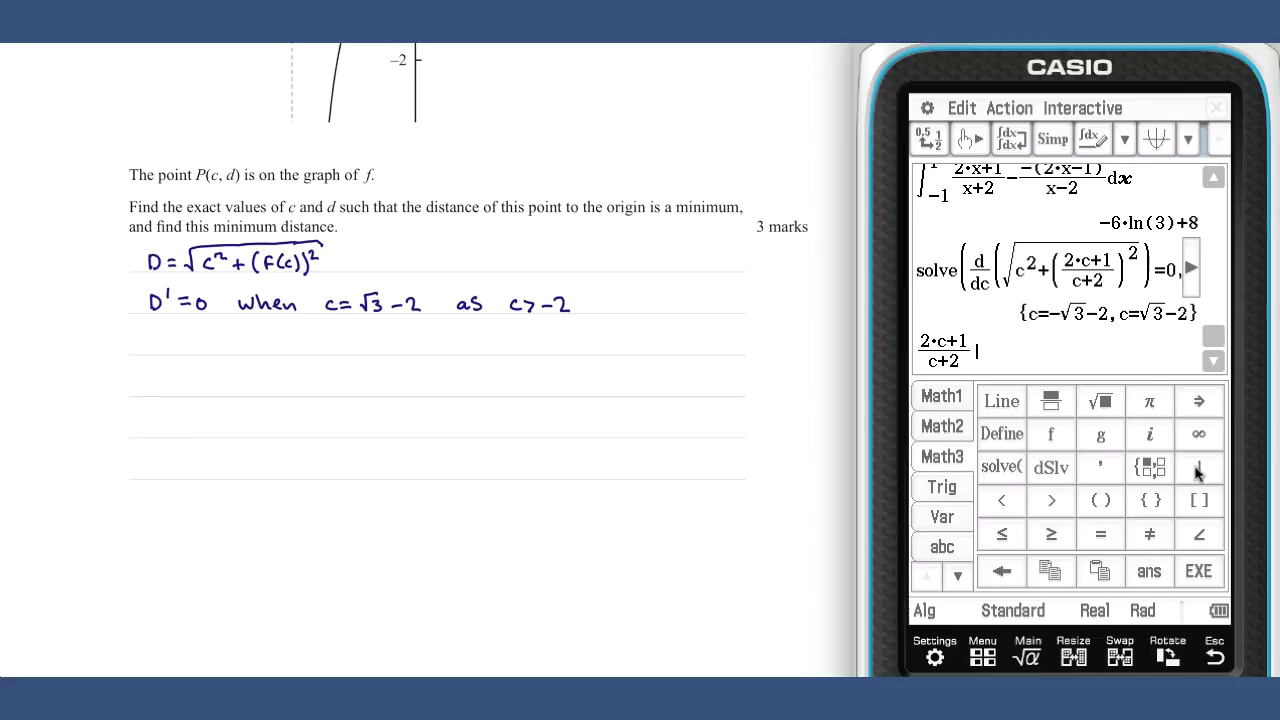
left_click_drag(1120, 315, 1094, 352)
left_click(1199, 571)
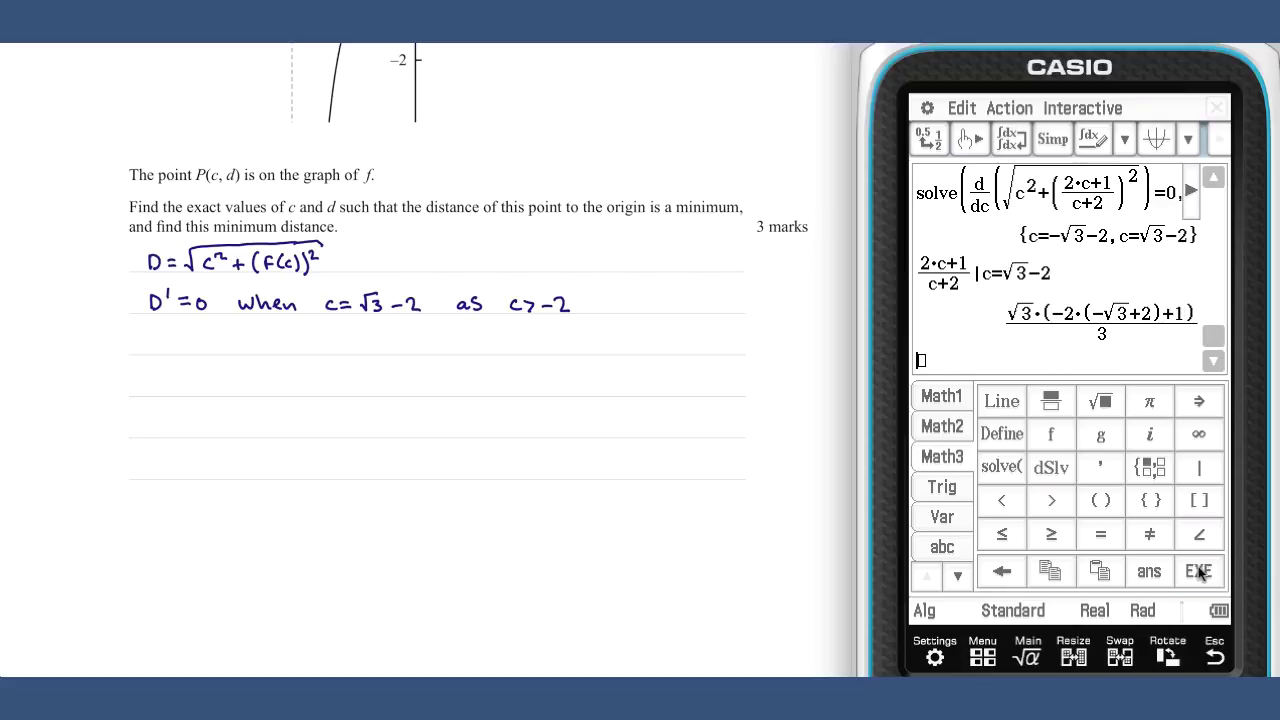
left_click(1053, 139)
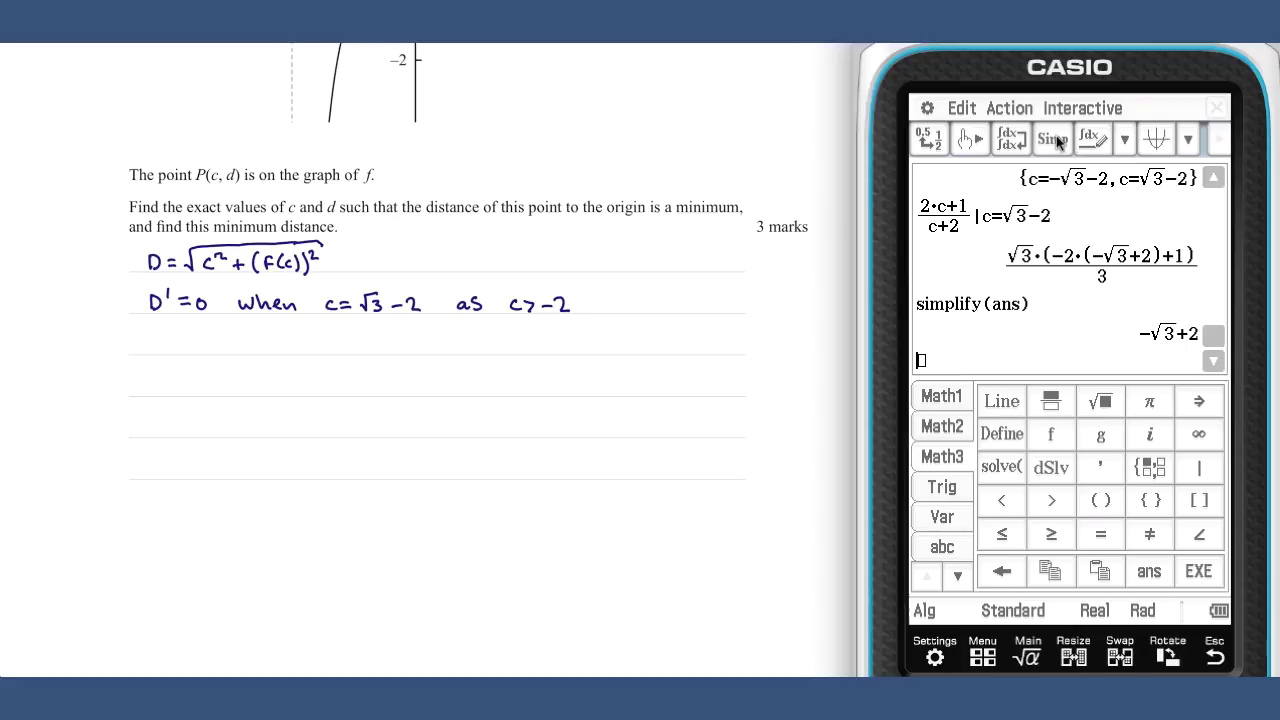
Handwrite 'and d = −√3+2' on the worksheet.
left_click_drag(252, 342, 270, 352)
mouse_move(283, 344)
left_mouse_down()
mouse_move(272, 350)
mouse_move(360, 343)
left_mouse_up()
left_click_drag(350, 349, 406, 337)
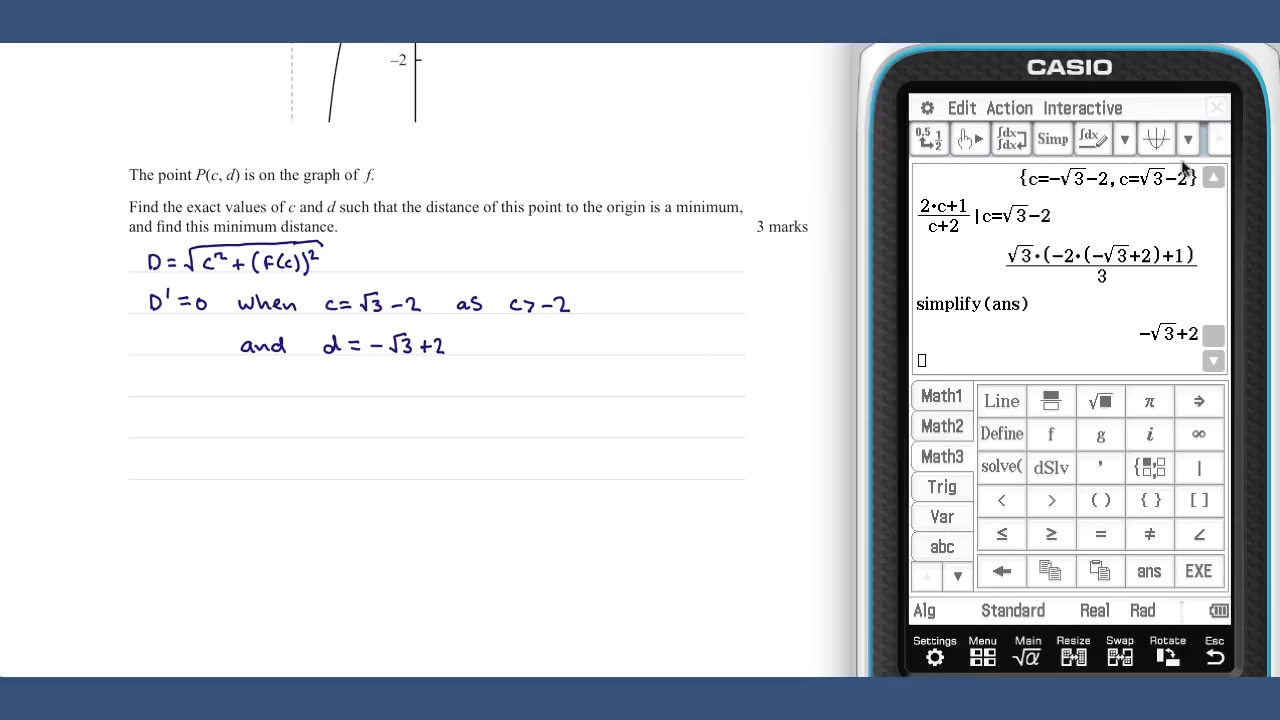
Copy the square-root distance expression from the earlier solve line into the entry line.
left_click(1213, 178)
left_click(1213, 178)
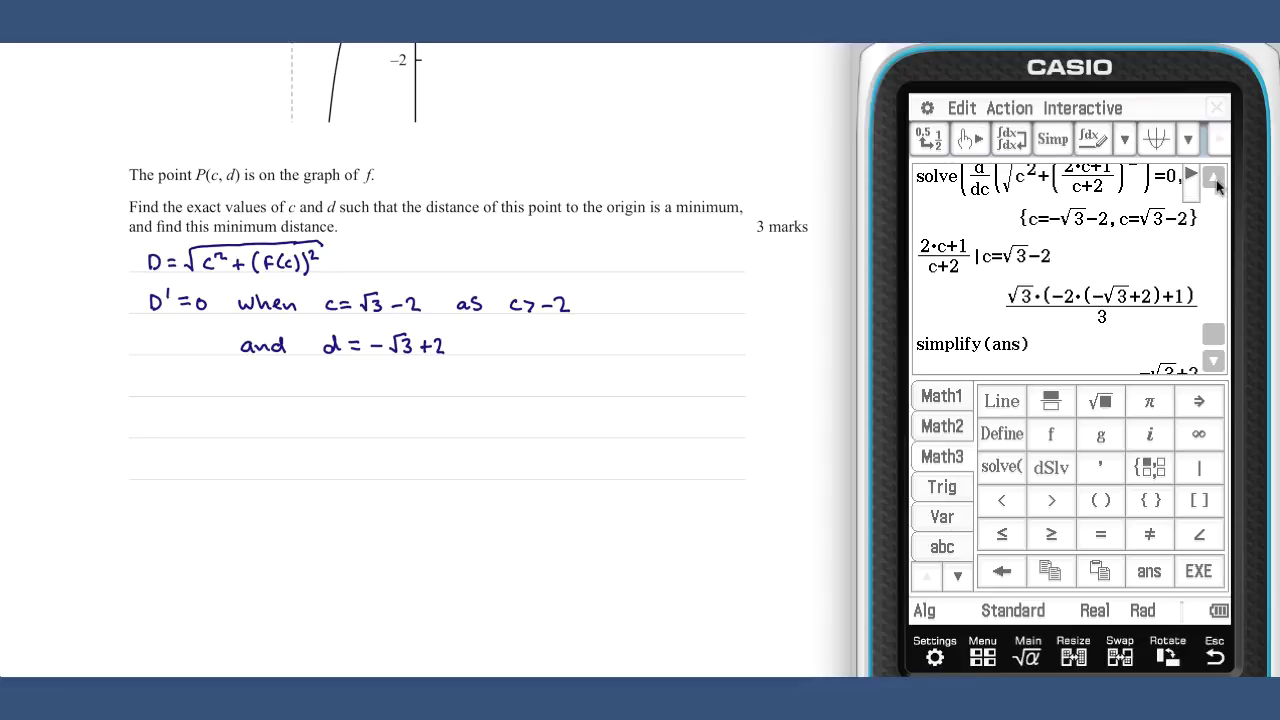
left_click(1214, 178)
left_click_drag(1015, 177, 1043, 193)
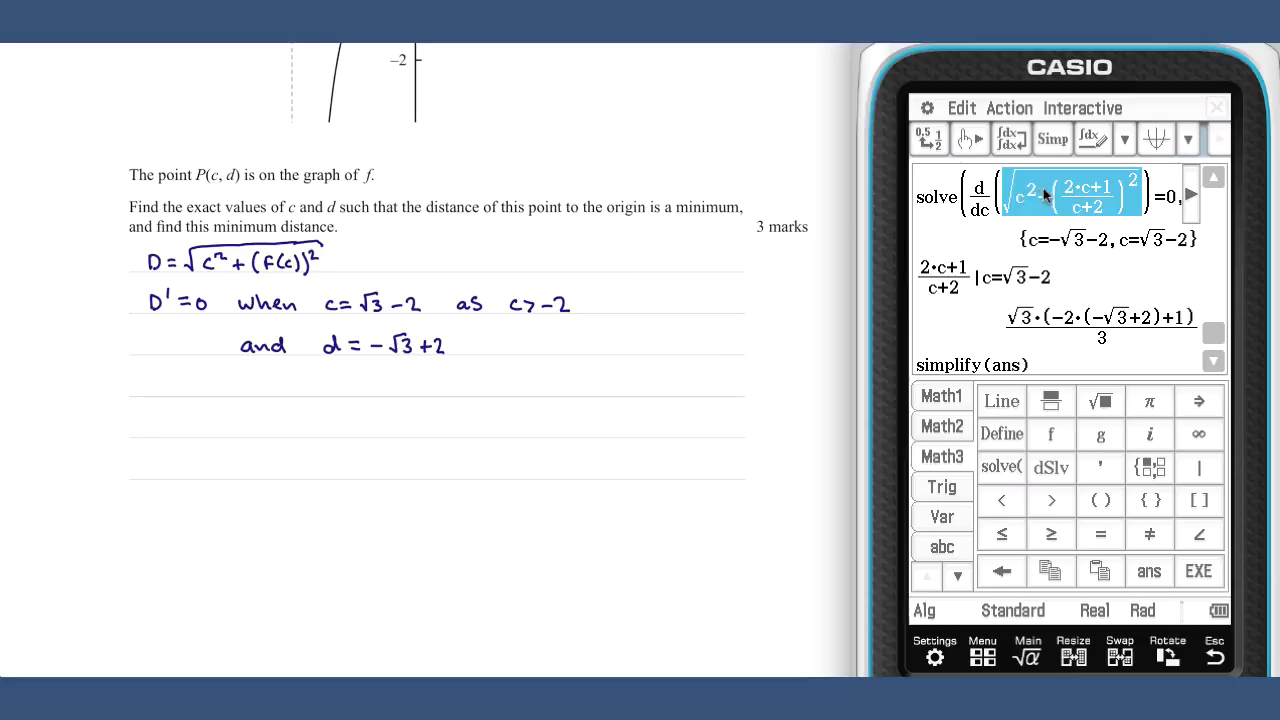
left_click(962, 109)
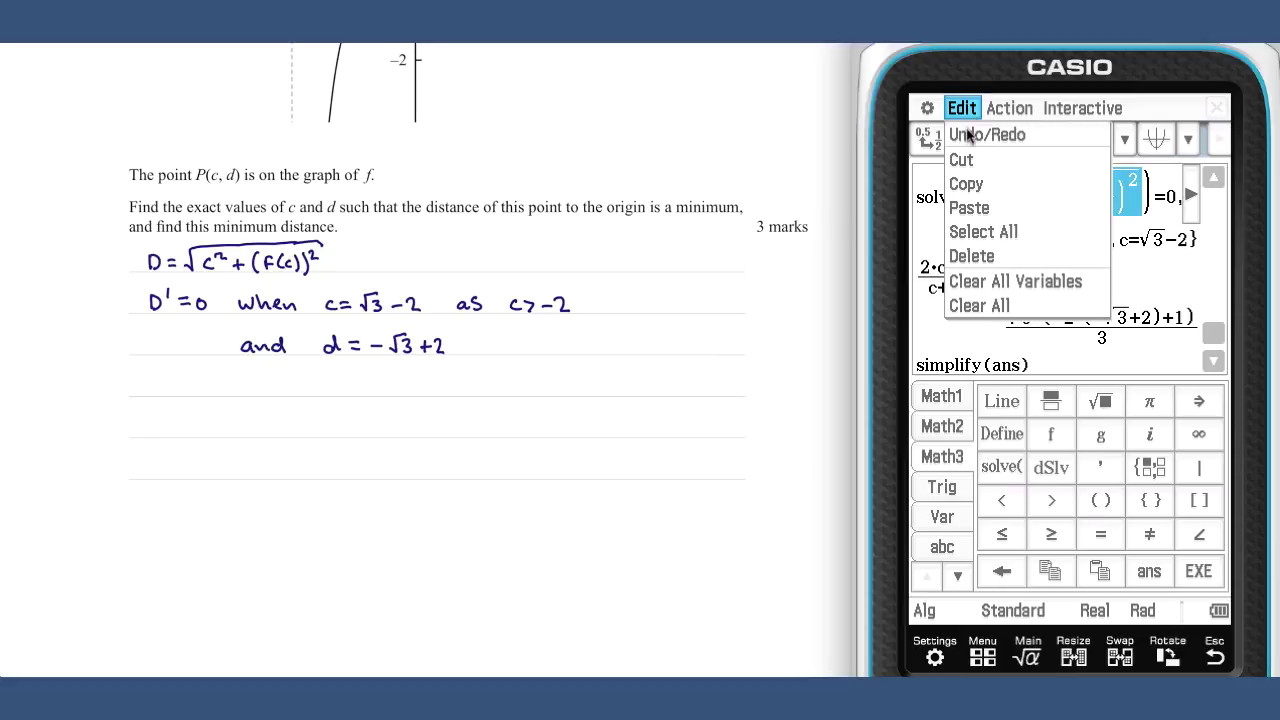
left_click(968, 184)
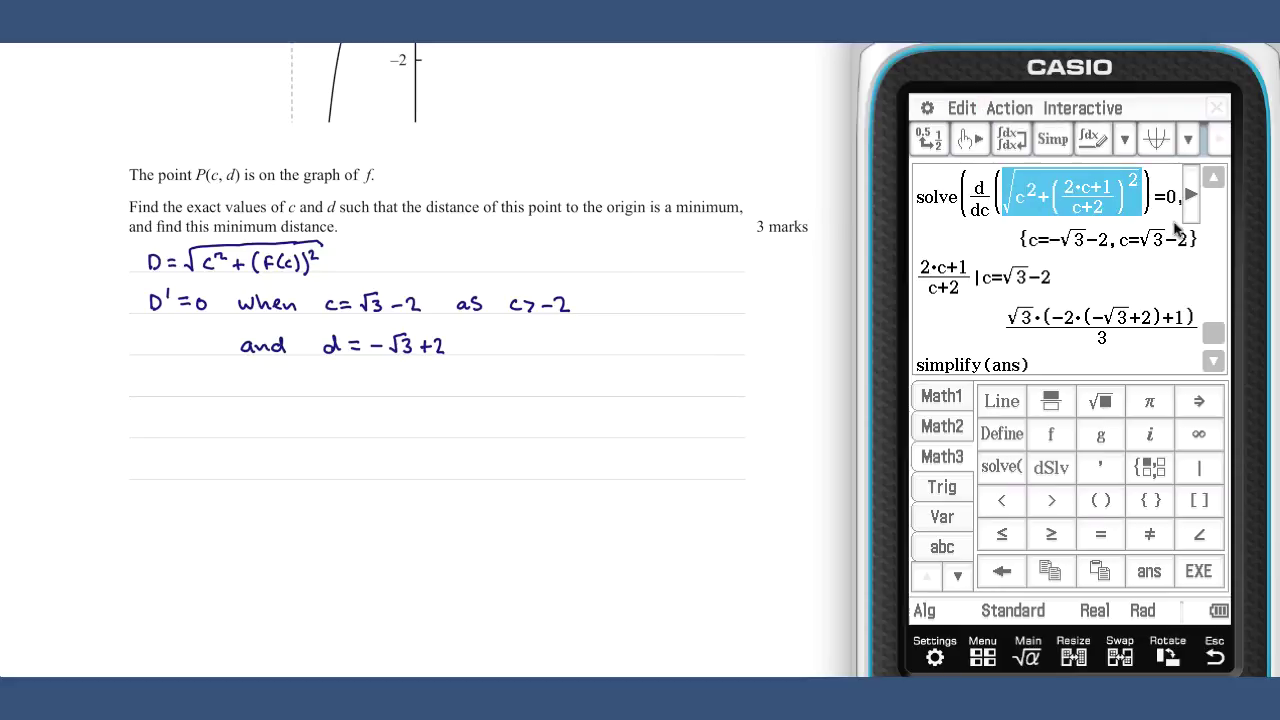
left_click(1214, 362)
left_click(1214, 362)
left_click(1214, 362)
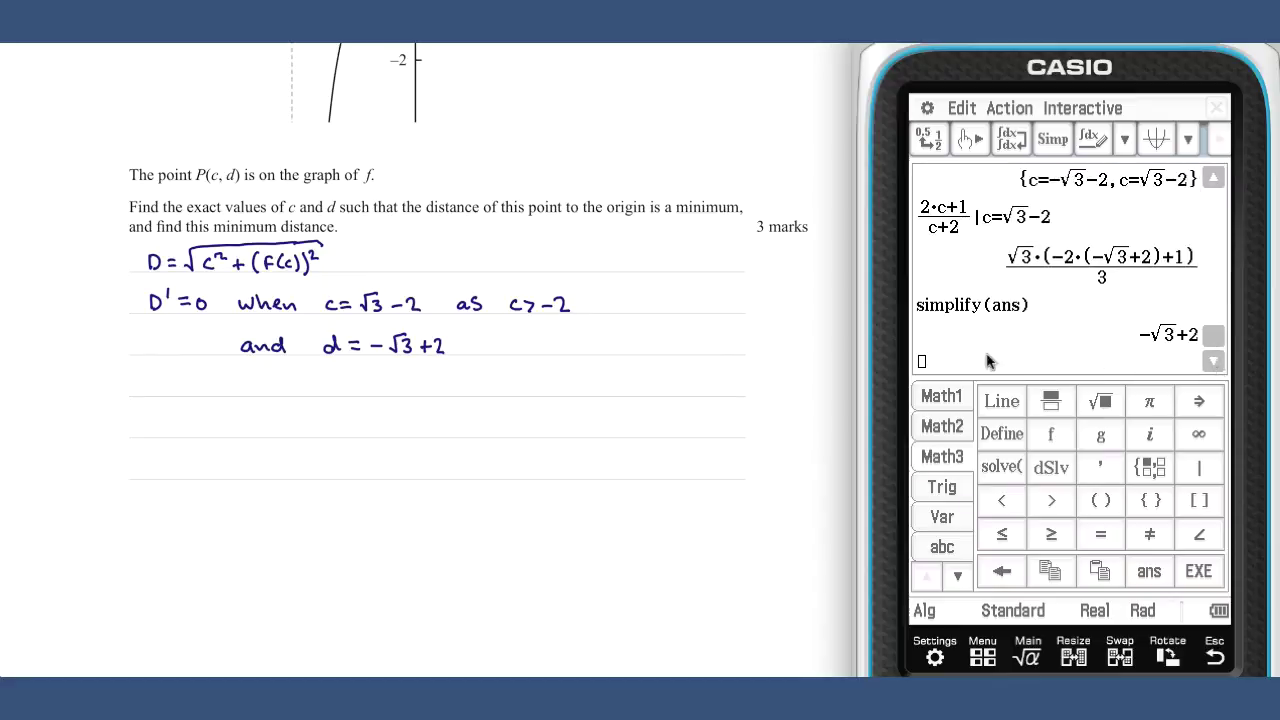
left_click(966, 108)
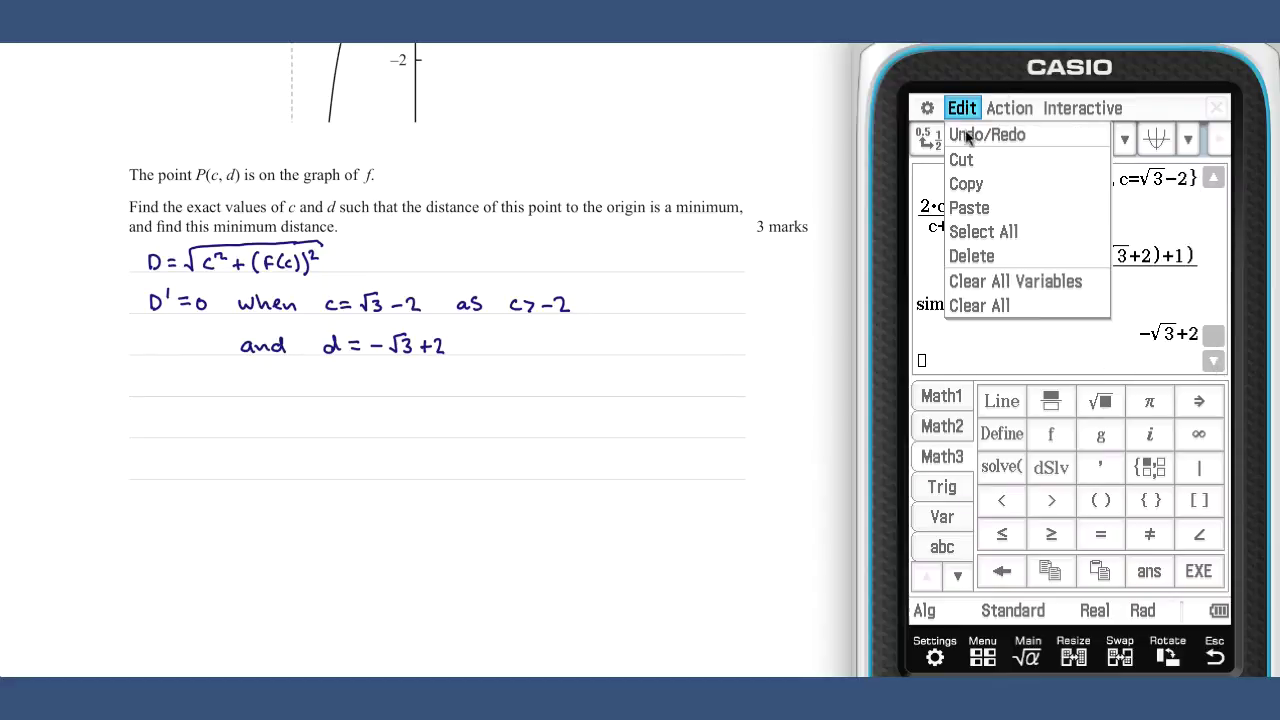
left_click(969, 207)
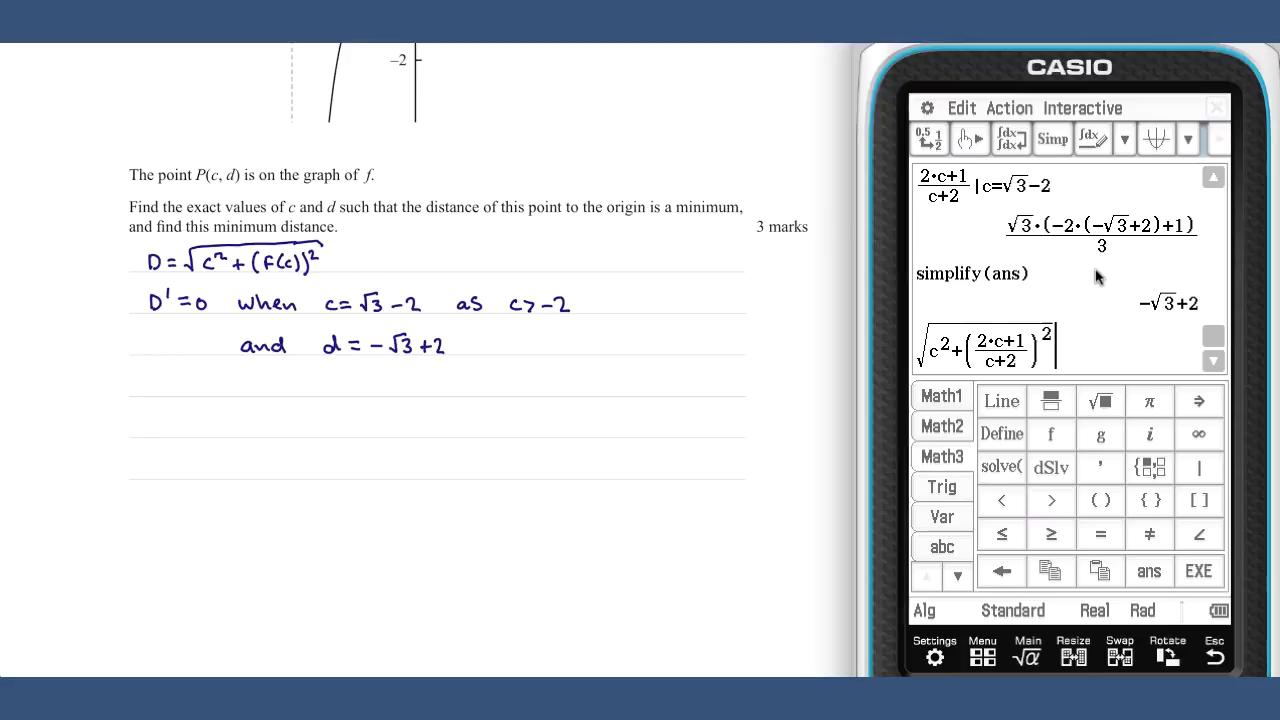
Append the condition |c=√3−2, evaluate, and simplify to √(−8√3+14).
left_click_drag(972, 188, 1052, 186)
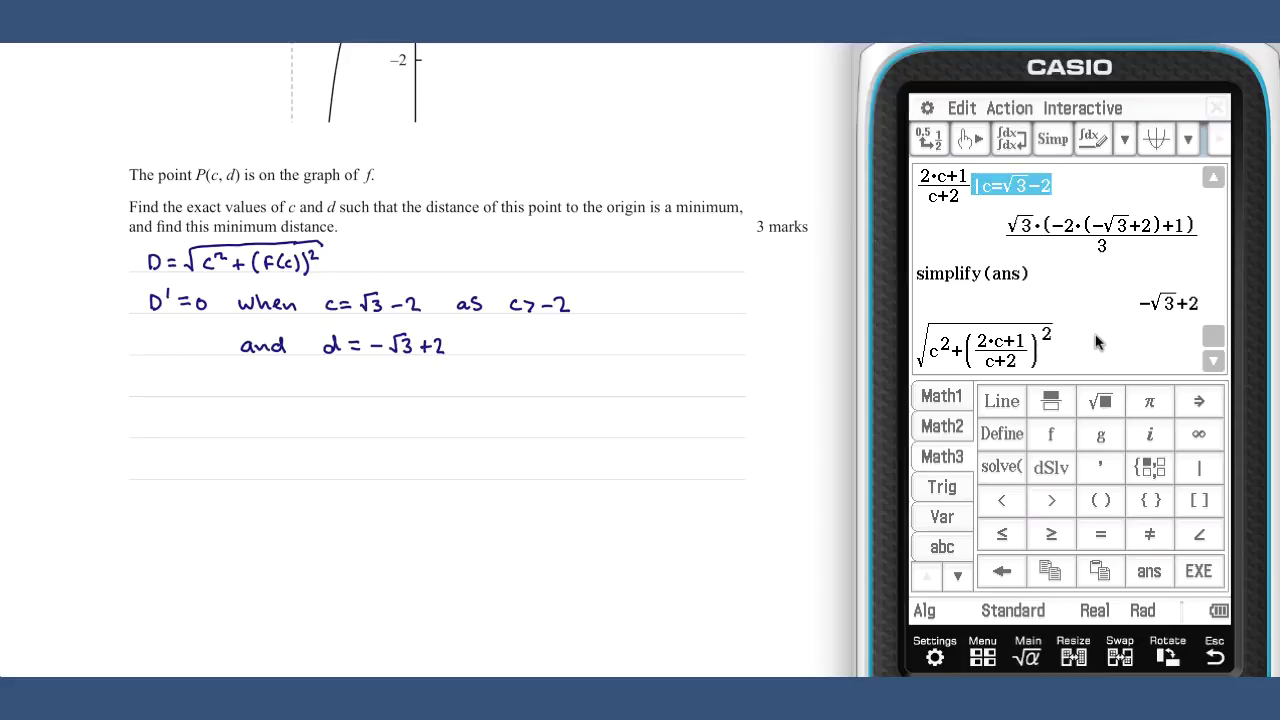
key("ctrl+v")
left_click(1198, 571)
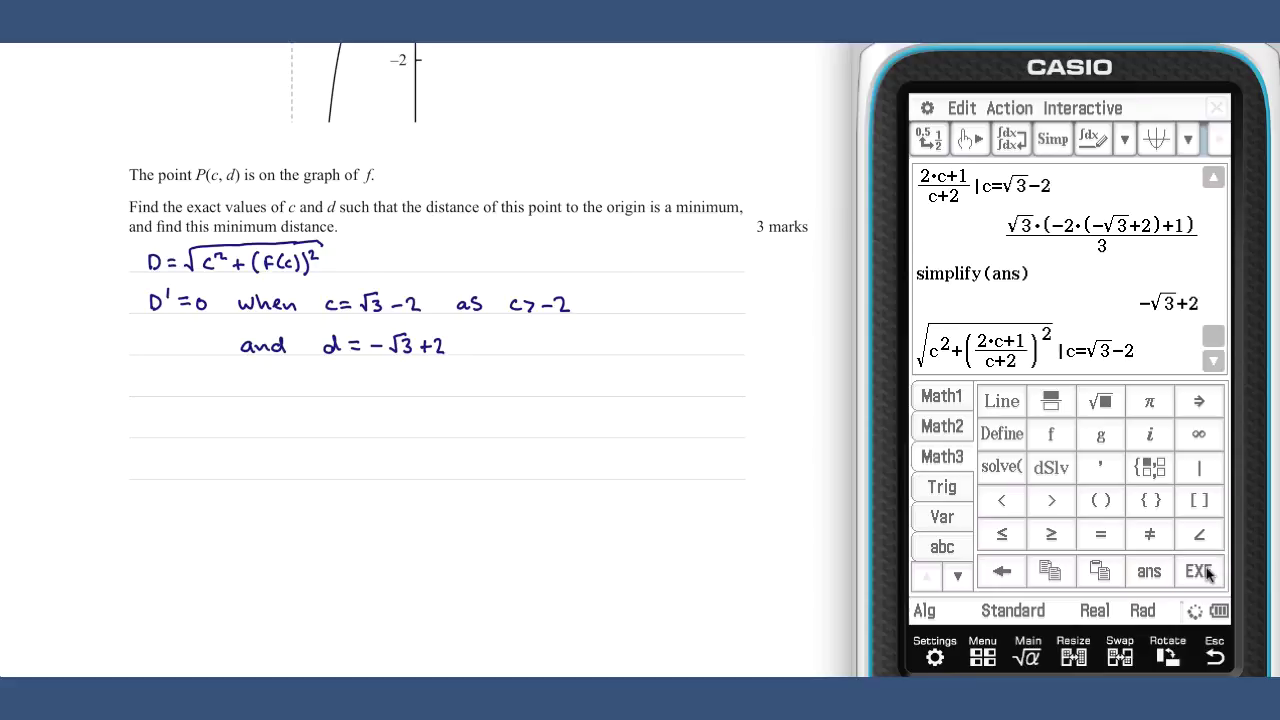
left_click(1053, 143)
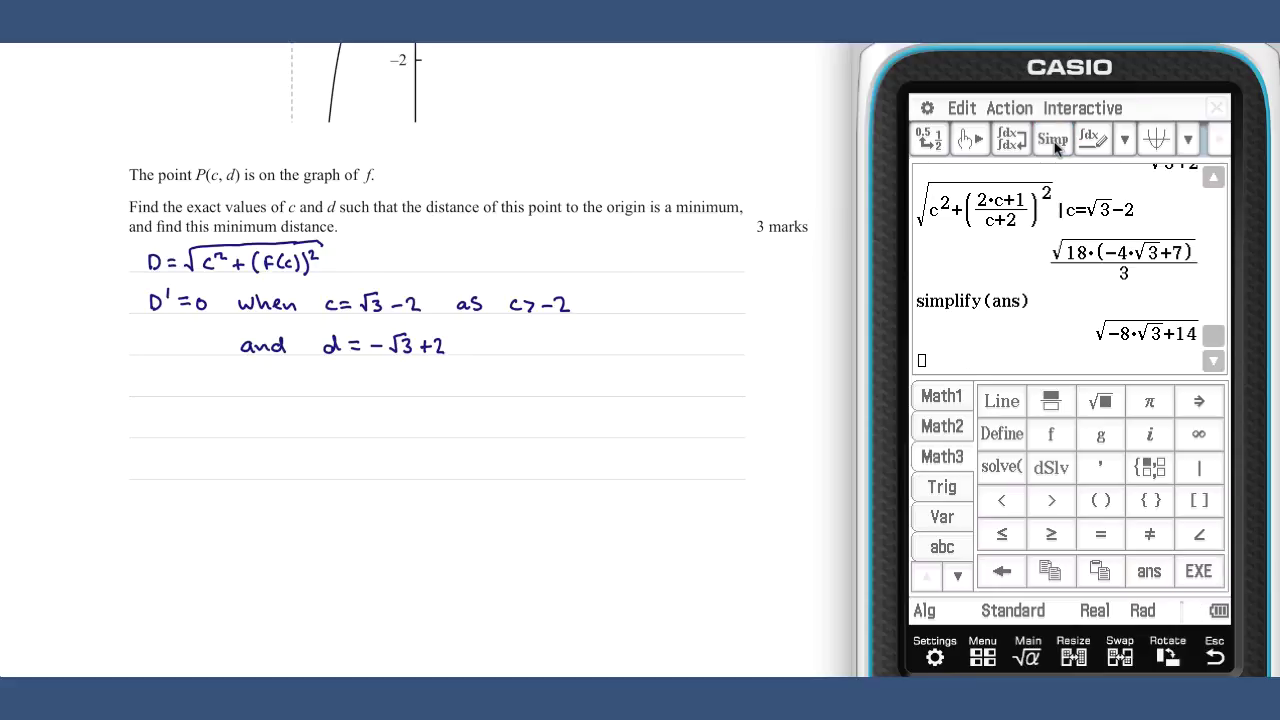
Write 'min. dist is √(−8√3+14)' on the answer line.
left_click_drag(164, 389, 245, 393)
left_click(209, 389)
mouse_move(248, 384)
left_mouse_down()
mouse_move(344, 390)
mouse_move(430, 371)
left_mouse_up()
left_click_drag(358, 390, 370, 390)
mouse_move(382, 384)
left_mouse_down()
mouse_move(396, 378)
mouse_move(401, 398)
mouse_move(456, 370)
left_mouse_up()
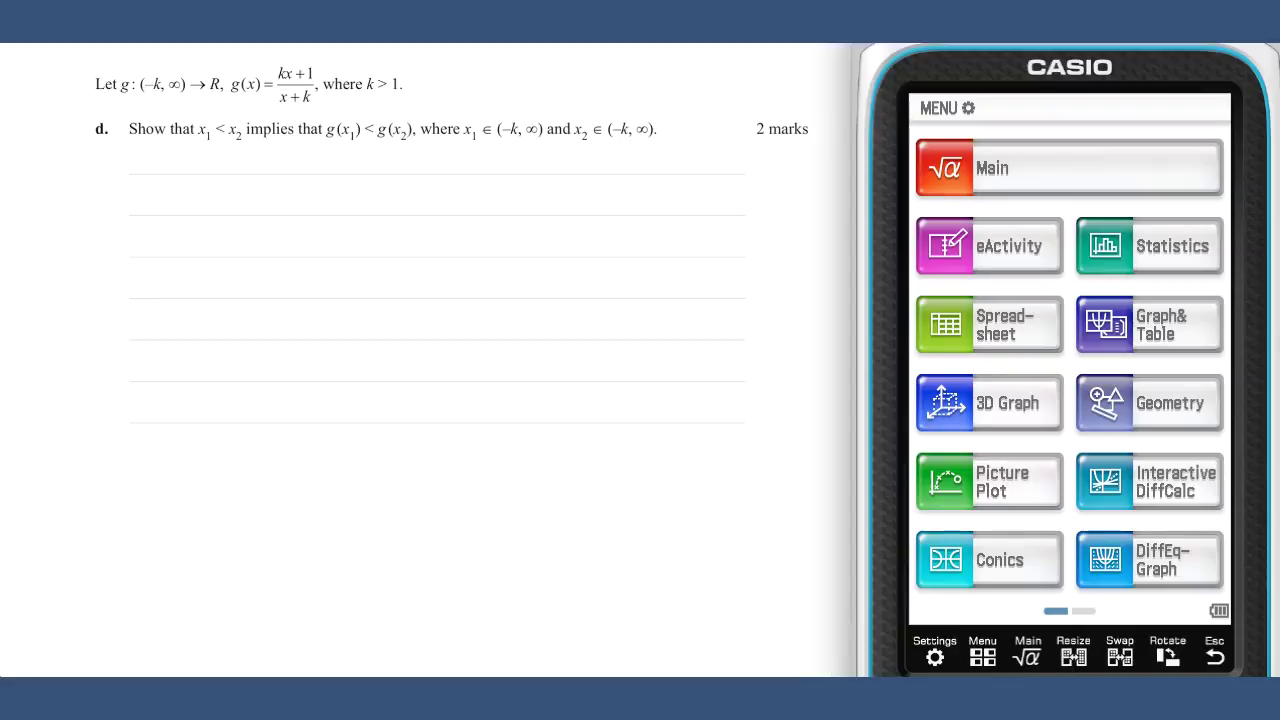
Highlight question d's claim x1<x2 ⇒ g(x1)<g(x2) and begin writing g on the answer line.
left_click_drag(184, 130, 416, 130)
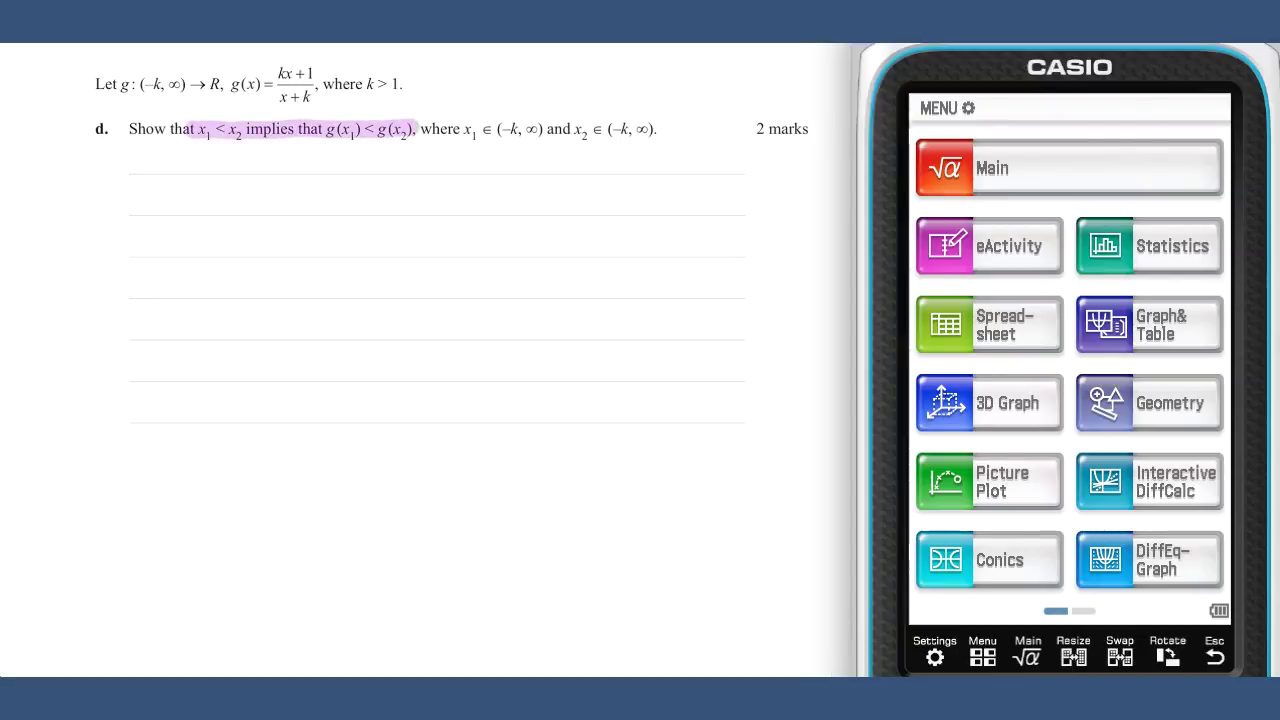
mouse_move(180, 165)
left_mouse_down()
mouse_move(176, 185)
mouse_move(182, 166)
mouse_move(190, 176)
left_mouse_up()
Write g'(x) = and rewrite the old fraction (2·c+1)/(c+2) in Main as (k·x+1)/(x+k).
left_click_drag(196, 165, 197, 174)
left_click_drag(209, 158, 210, 177)
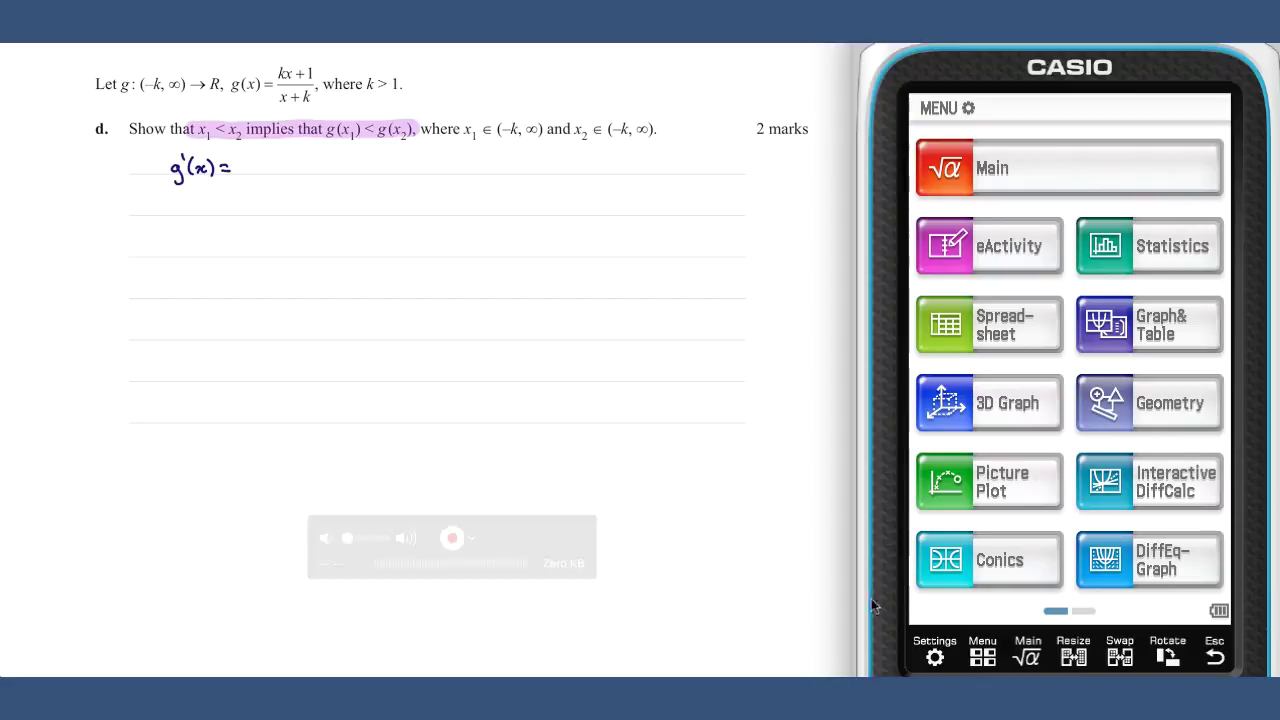
left_click(1050, 172)
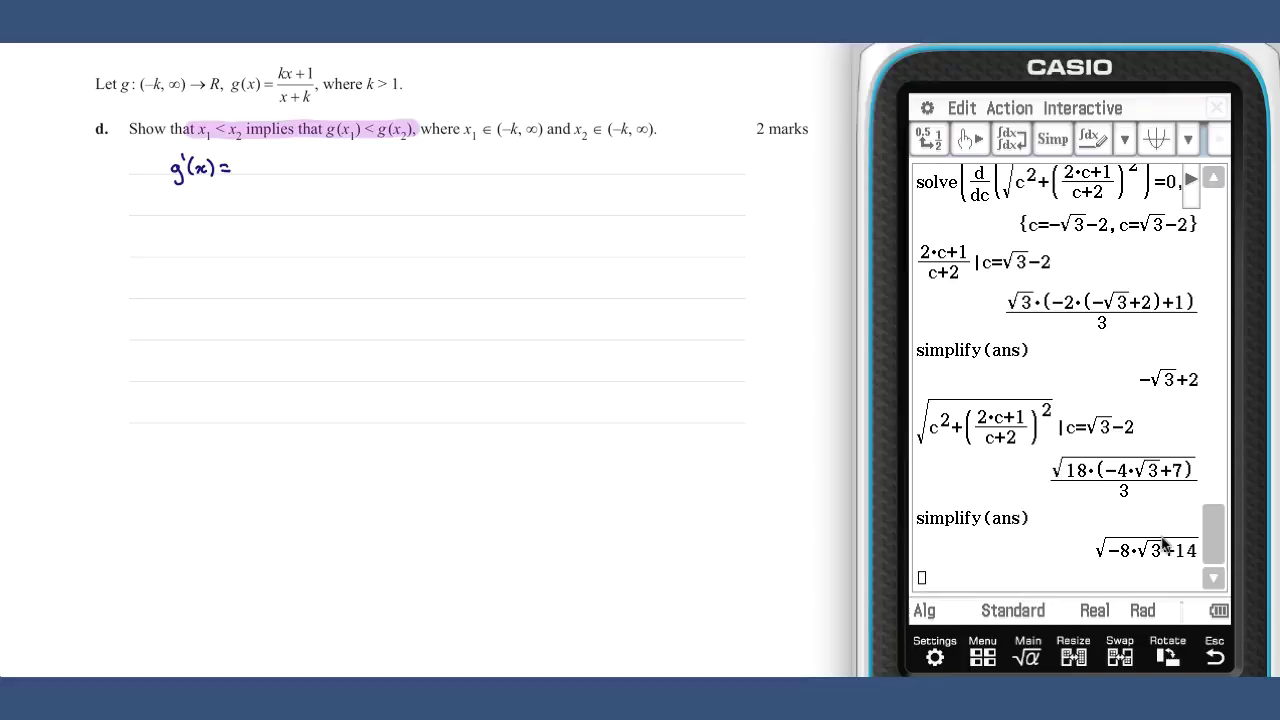
left_click_drag(982, 414, 946, 592)
type("x")
left_click_drag(938, 574, 930, 558)
type("x")
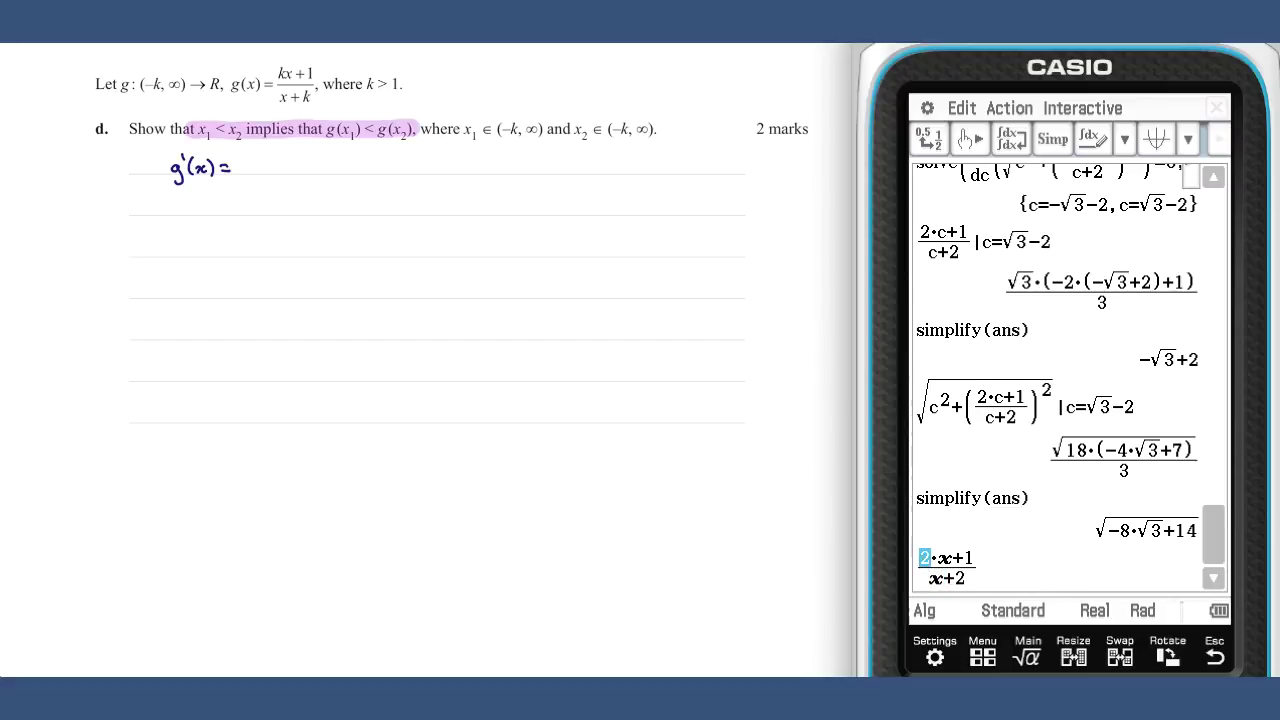
left_click(941, 516)
left_click(1160, 435)
left_click(1213, 361)
left_click_drag(956, 361, 963, 364)
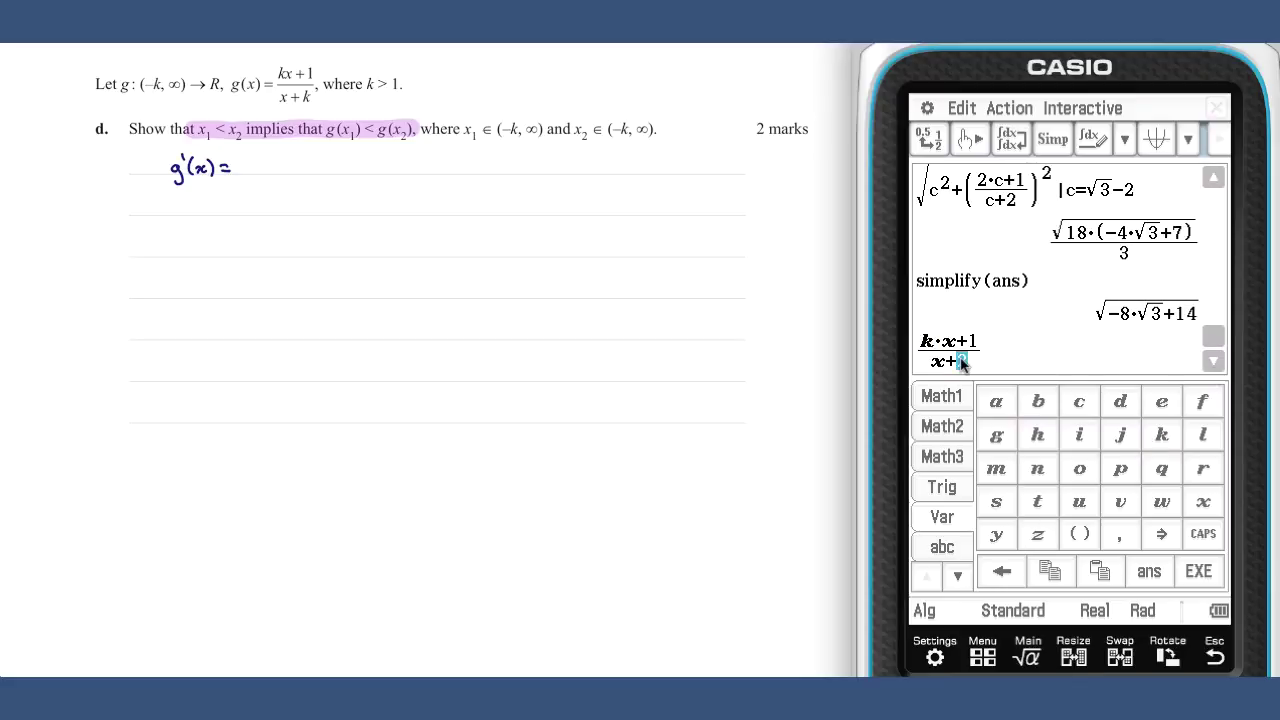
left_click(1160, 435)
Differentiate (k·x+1)/(x+k) with respect to x using Interactive > Calculation > diff.
left_click_drag(988, 352, 918, 342)
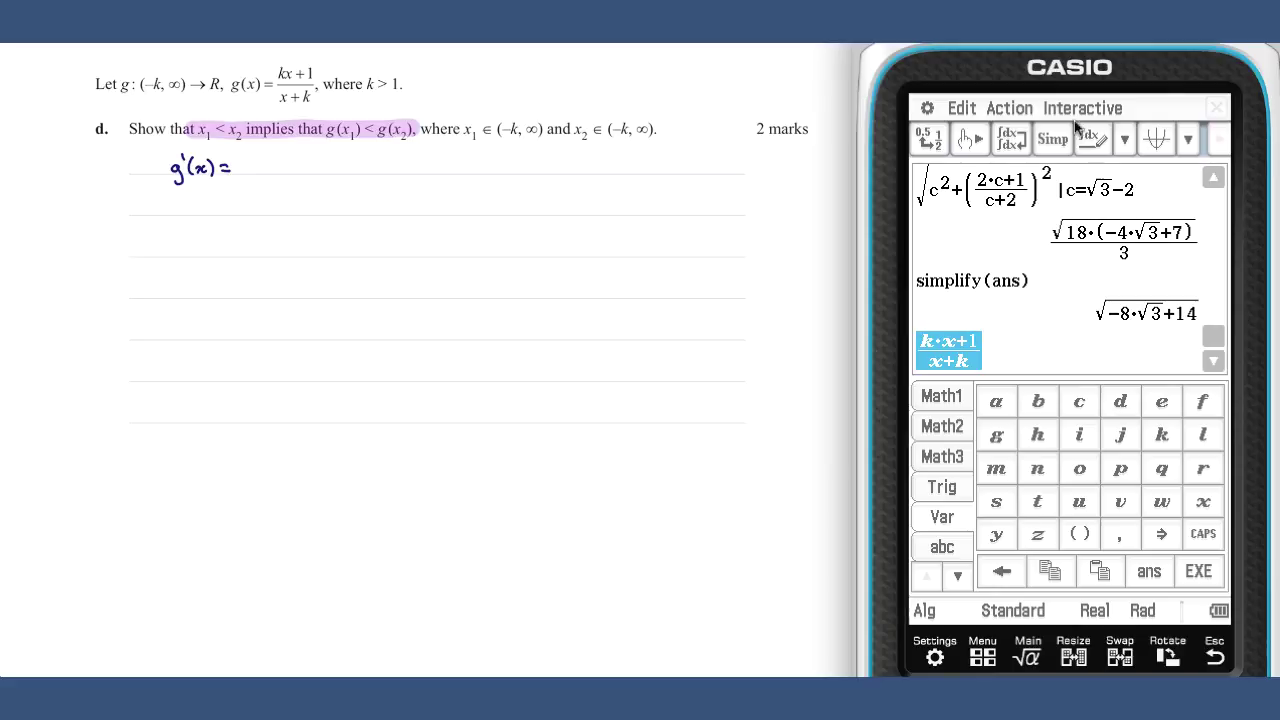
left_click(1073, 112)
left_click(1080, 182)
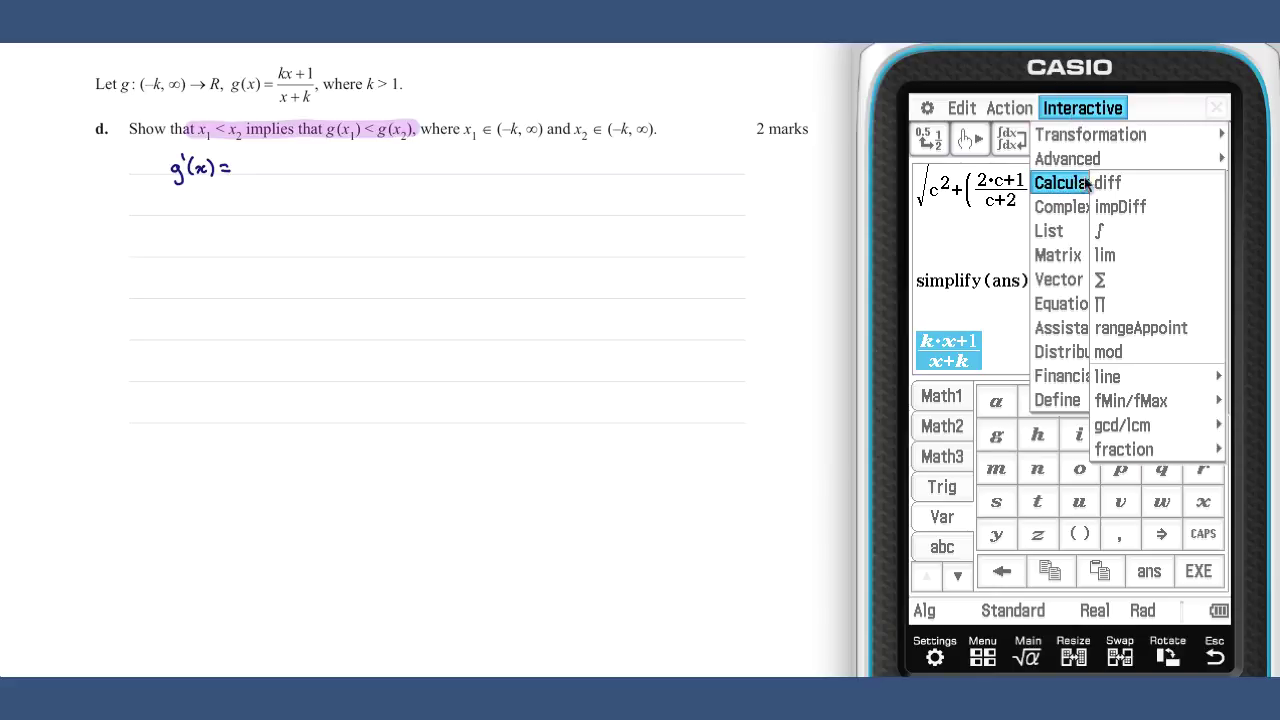
left_click(1108, 183)
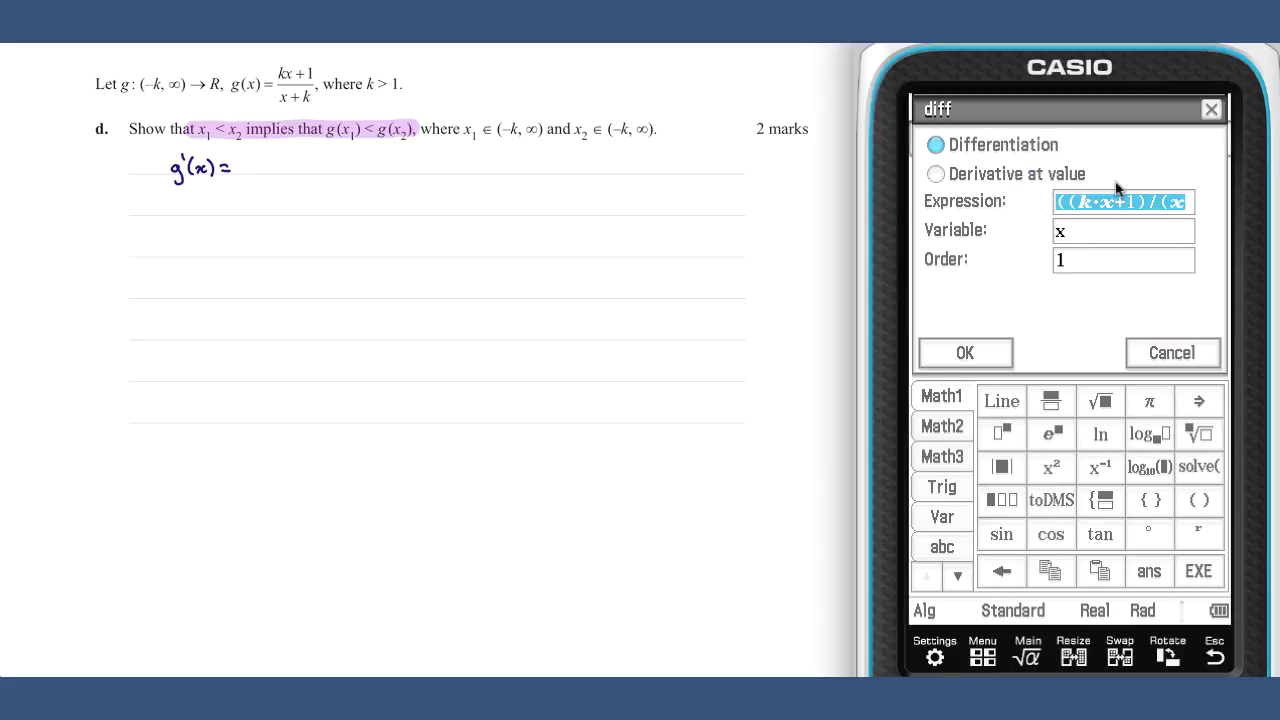
left_click(965, 353)
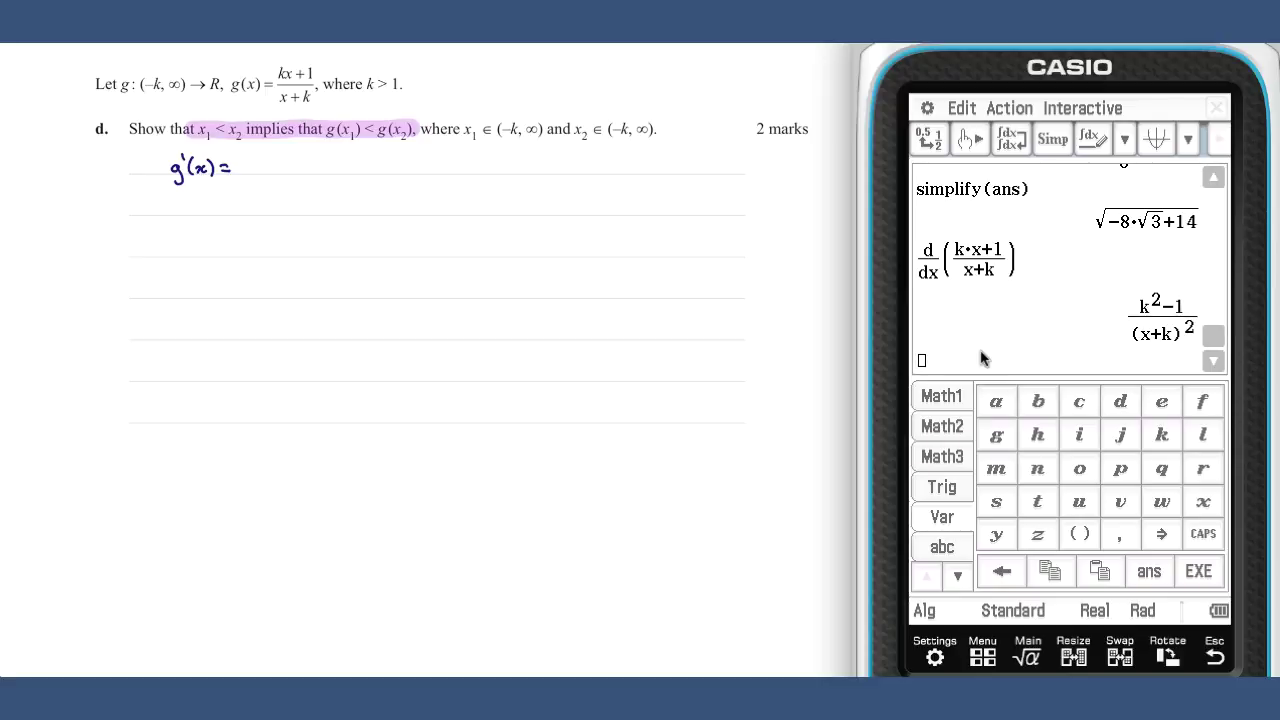
Handwrite g'(x) = (k²−1)/(x+k)² and highlight the condition k > 1.
mouse_move(257, 153)
left_mouse_down()
mouse_move(288, 159)
mouse_move(288, 172)
mouse_move(243, 178)
mouse_move(293, 177)
mouse_move(245, 196)
mouse_move(280, 202)
left_mouse_up()
left_click_drag(289, 190, 294, 205)
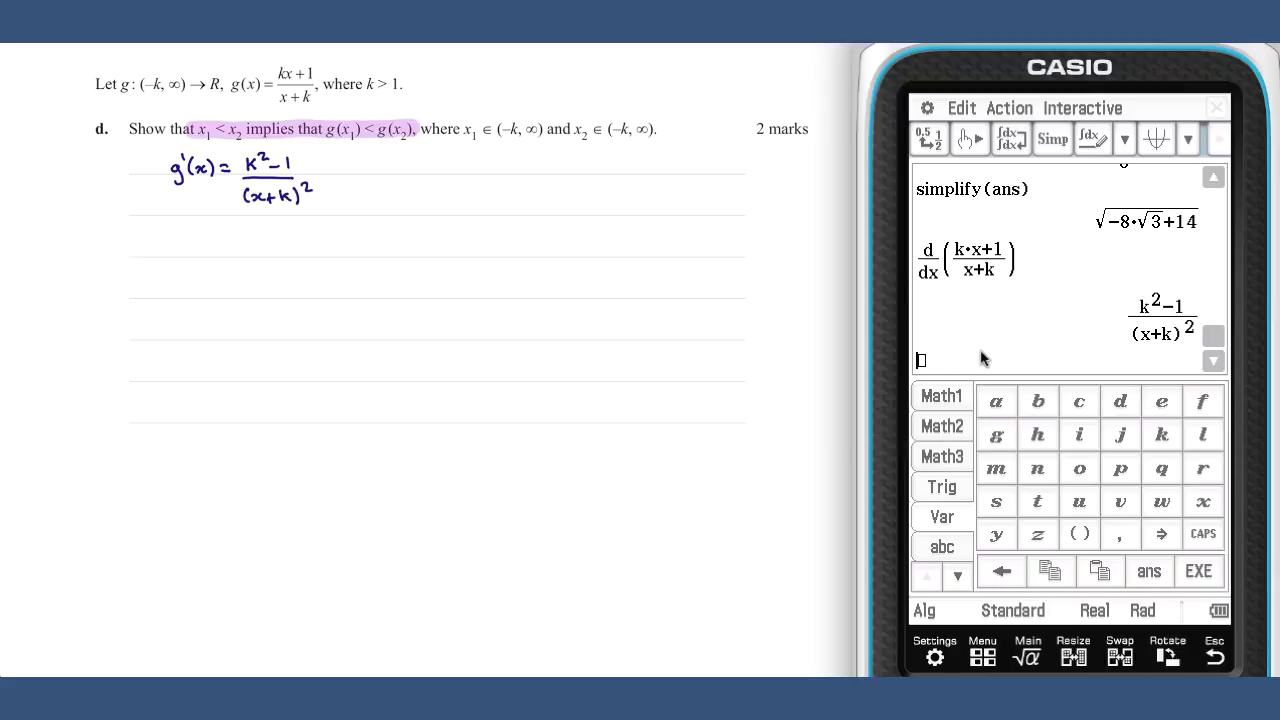
left_click_drag(354, 85, 412, 85)
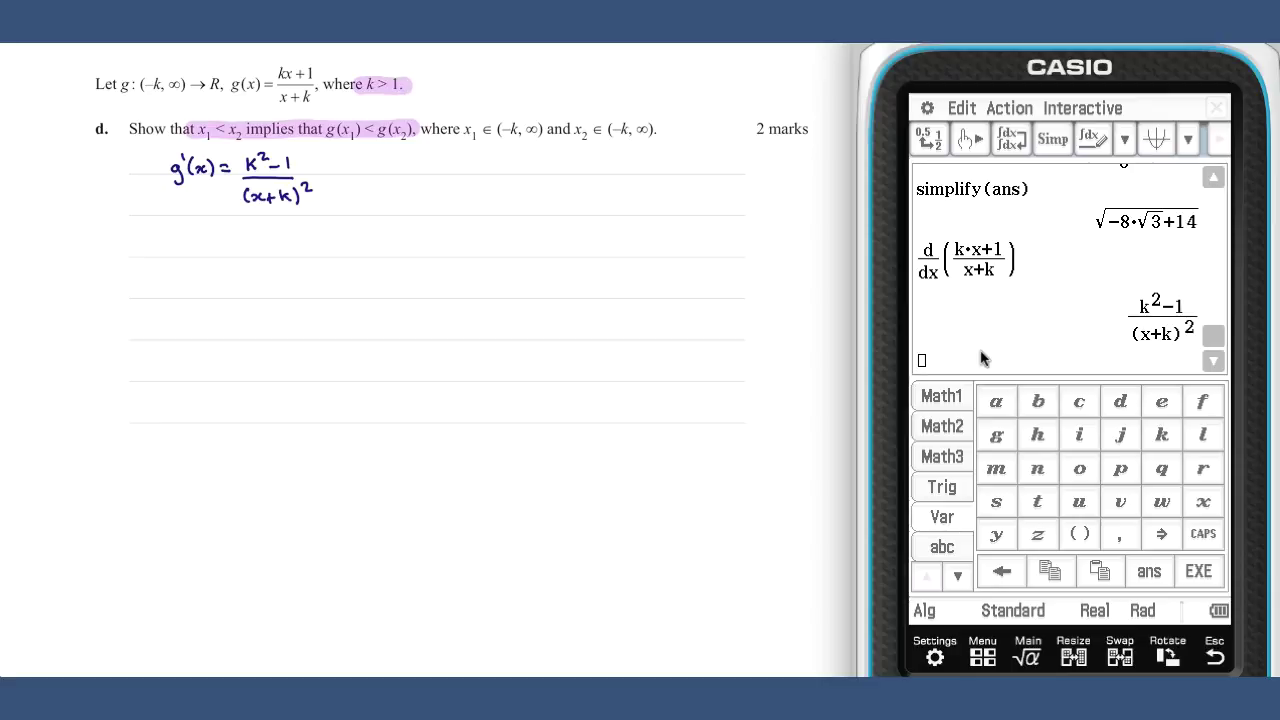
Write k²−1 > 0 and (x+k)² > 0, so g'(x) > 0 ∴ g(x) is increasing.
mouse_move(186, 237)
left_mouse_down()
mouse_move(186, 253)
mouse_move(217, 246)
left_mouse_up()
mouse_move(223, 238)
left_mouse_down()
mouse_move(223, 253)
mouse_move(375, 253)
left_mouse_up()
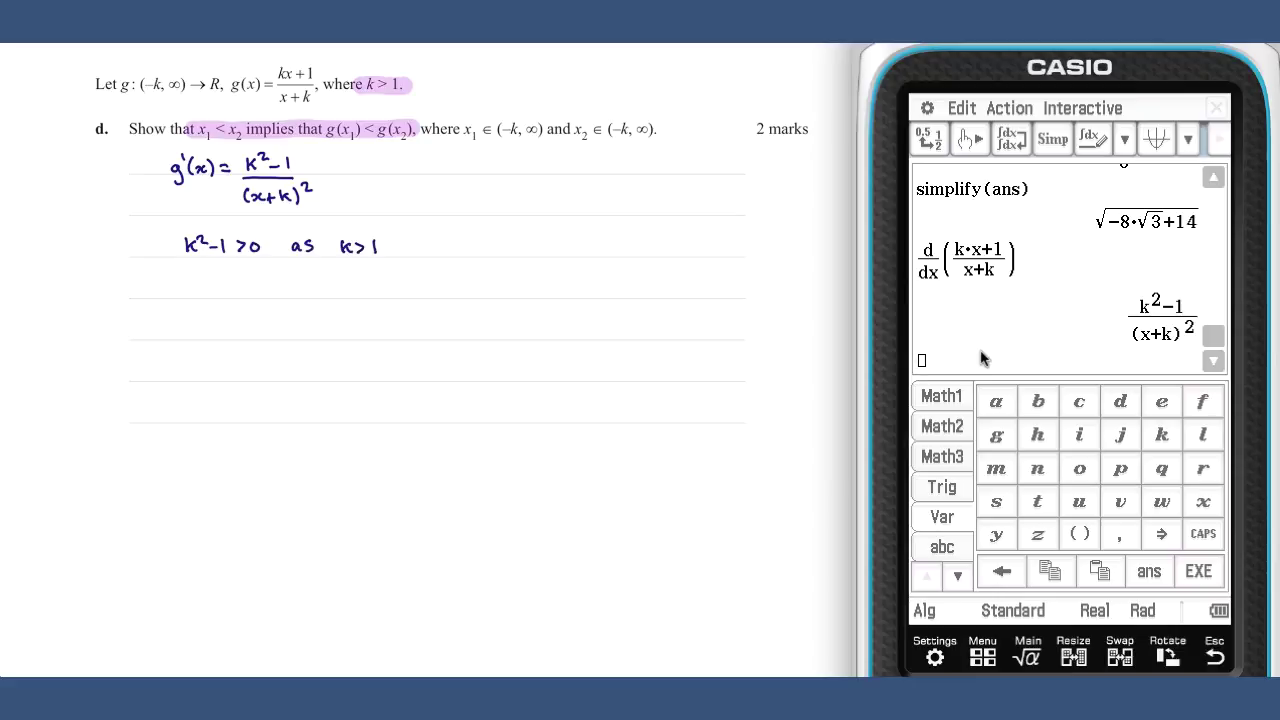
mouse_move(196, 273)
left_mouse_down()
mouse_move(190, 291)
mouse_move(286, 279)
left_mouse_up()
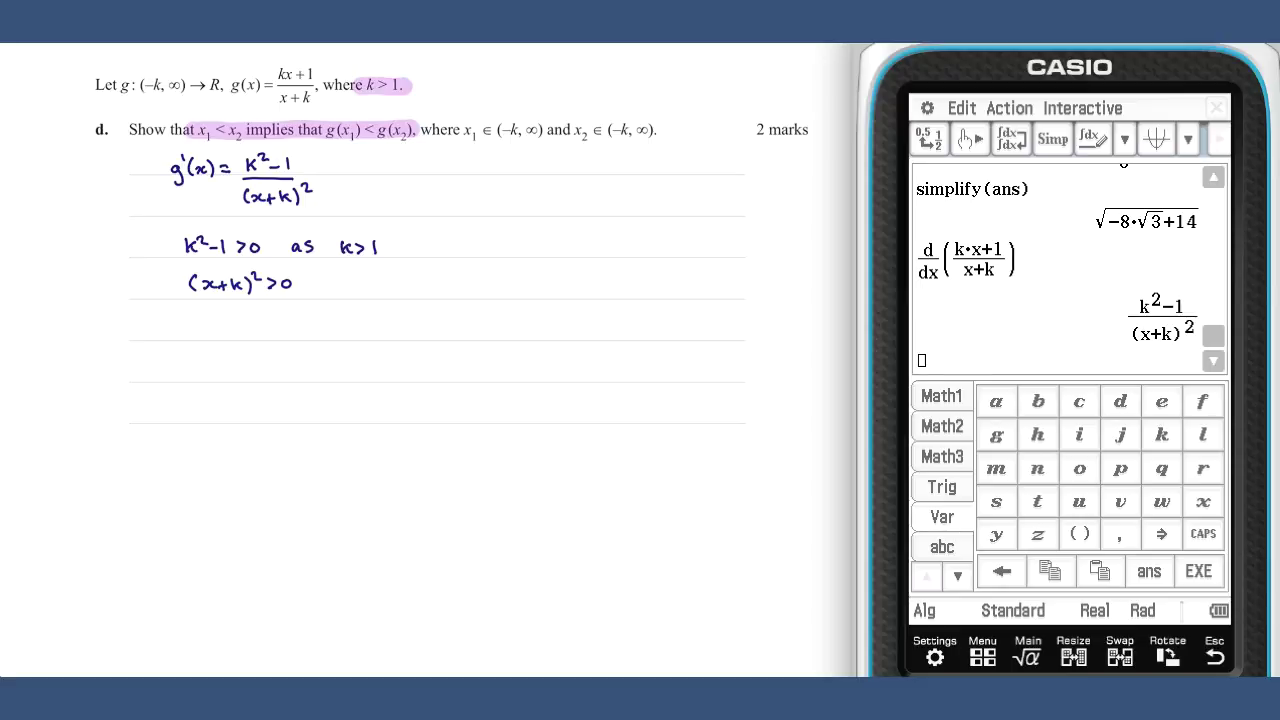
mouse_move(197, 325)
left_mouse_down()
mouse_move(191, 343)
mouse_move(198, 323)
left_mouse_up()
mouse_move(211, 317)
left_mouse_down()
mouse_move(209, 334)
mouse_move(257, 323)
left_mouse_up()
left_click_drag(335, 326, 328, 346)
mouse_move(346, 320)
left_mouse_down()
mouse_move(341, 336)
mouse_move(362, 339)
mouse_move(476, 327)
left_mouse_up()
left_click_drag(476, 330, 494, 335)
mouse_move(504, 322)
left_mouse_down()
mouse_move(491, 334)
mouse_move(525, 336)
mouse_move(529, 351)
left_mouse_up()
left_click(636, 321)
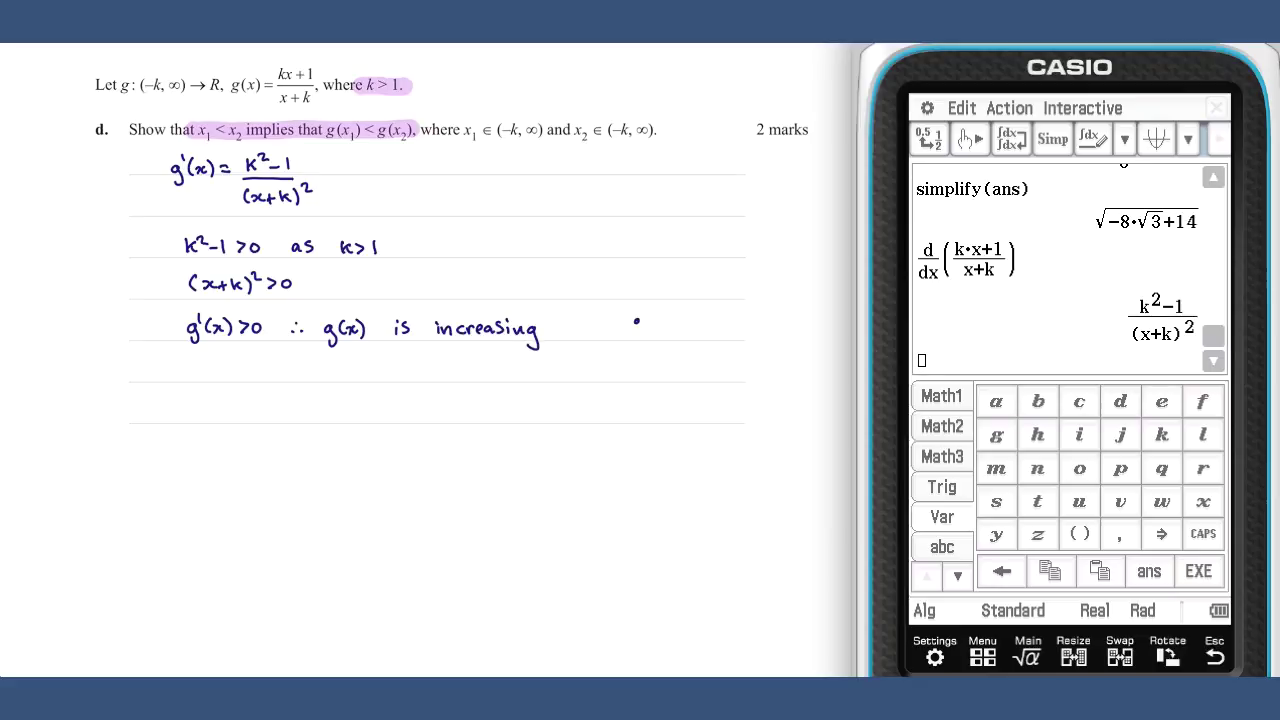
Sketch points x₁ and x₂ with their values g(x₁), g(x₂) and dotted guide lines.
left_click_drag(626, 343, 636, 353)
mouse_move(640, 341)
left_mouse_down()
mouse_move(703, 276)
mouse_move(709, 344)
left_mouse_up()
mouse_move(712, 332)
left_mouse_down()
mouse_move(700, 346)
mouse_move(720, 347)
left_mouse_up()
left_click_drag(582, 318, 576, 339)
left_click_drag(590, 312, 596, 327)
left_click_drag(597, 317, 588, 328)
left_click_drag(601, 318, 608, 330)
left_click_drag(583, 264, 579, 284)
mouse_move(595, 258)
left_mouse_down()
mouse_move(592, 272)
mouse_move(606, 271)
left_mouse_up()
left_click_drag(607, 263, 598, 272)
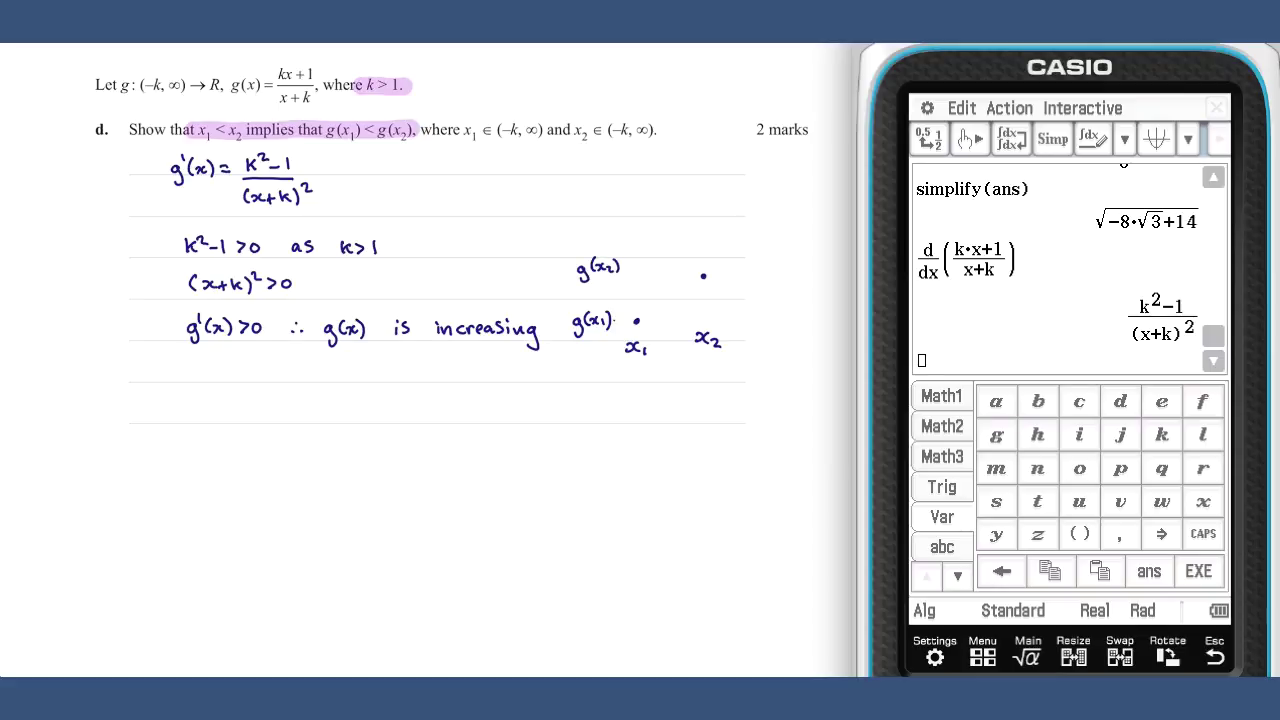
left_click(687, 272)
left_click(671, 271)
Write x₂ > x₁ ⇒ g(x₂) > g(x₁).
left_click_drag(194, 368, 204, 378)
mouse_move(205, 367)
left_mouse_down()
mouse_move(195, 380)
mouse_move(296, 374)
left_mouse_up()
left_click_drag(295, 363, 296, 377)
mouse_move(333, 369)
left_mouse_down()
mouse_move(327, 386)
mouse_move(449, 380)
left_mouse_up()
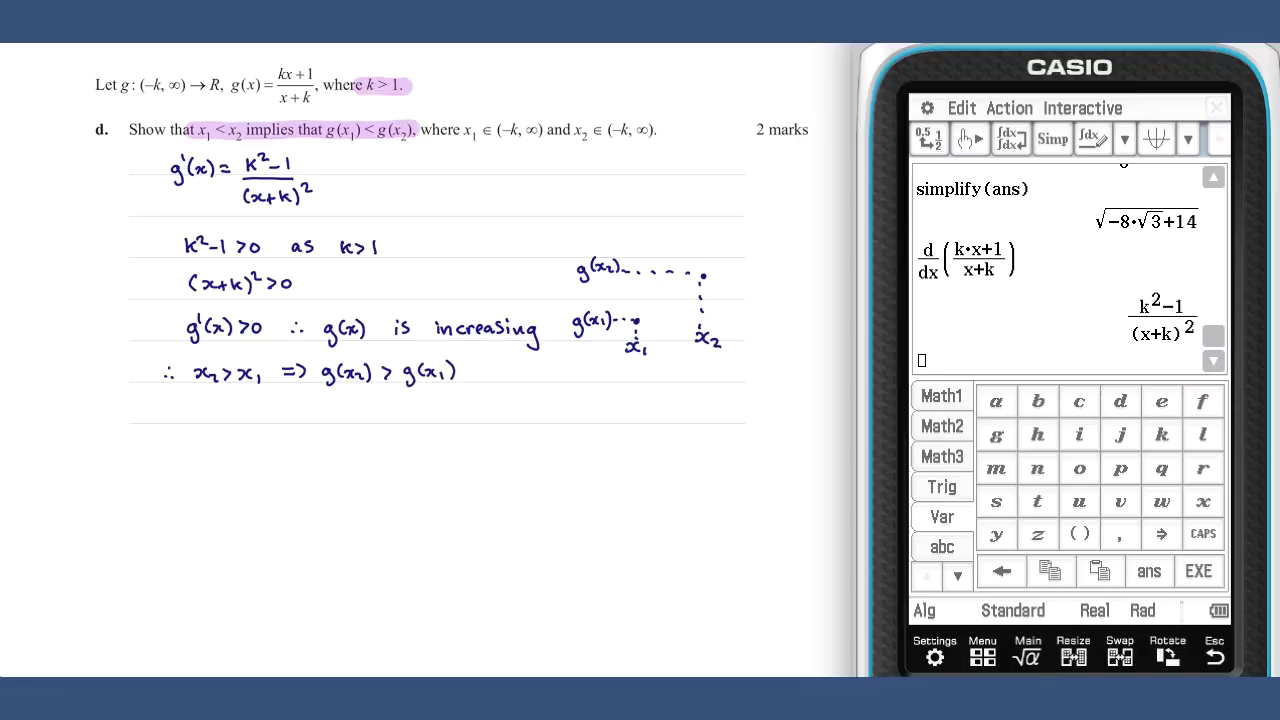
Write the final conclusion x₁ < x₂ ⇒ g(x₁) < g(x₂).
left_click_drag(199, 406, 253, 416)
mouse_move(266, 409)
left_mouse_down()
mouse_move(340, 418)
mouse_move(340, 432)
left_mouse_up()
mouse_move(358, 405)
left_mouse_down()
mouse_move(354, 416)
mouse_move(386, 425)
mouse_move(454, 420)
left_mouse_up()
mouse_move(462, 410)
left_mouse_down()
mouse_move(450, 420)
mouse_move(471, 421)
left_mouse_up()
left_click_drag(470, 402, 472, 428)
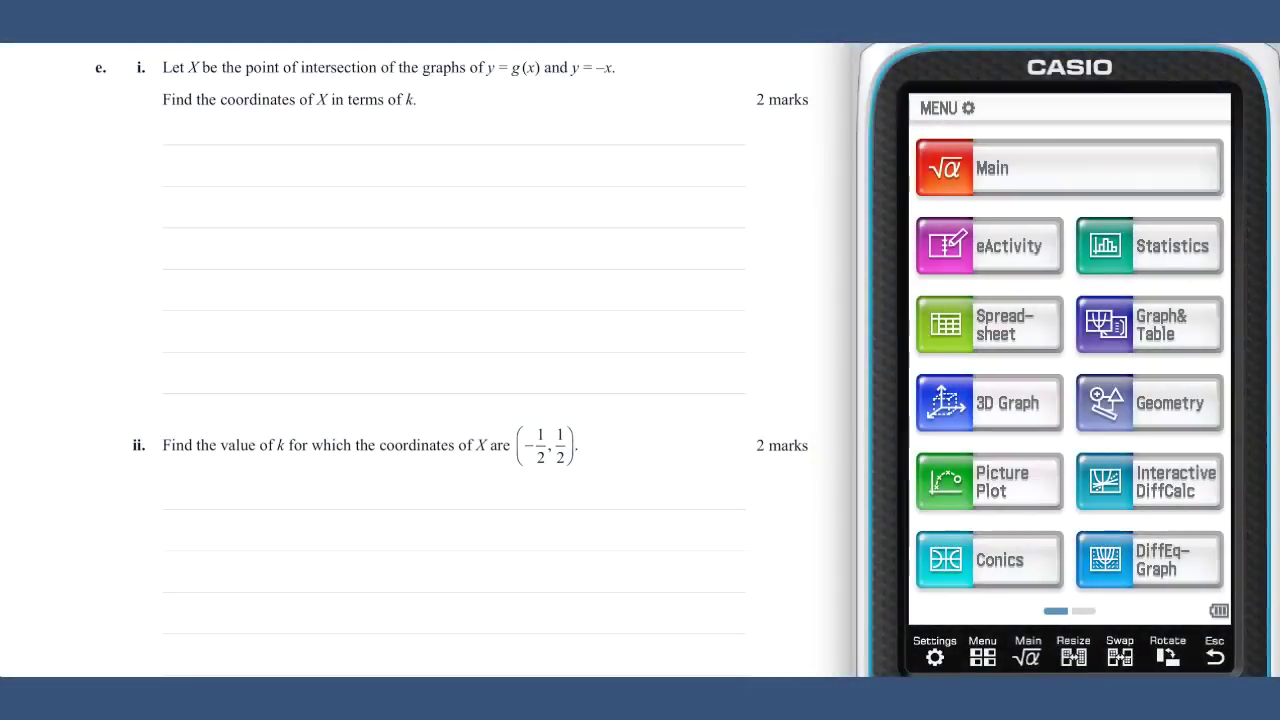
Highlight the intersection wording, write g(x) = −x, and solve (k·x+1)/(x+k) = −x for x.
left_click_drag(238, 68, 377, 68)
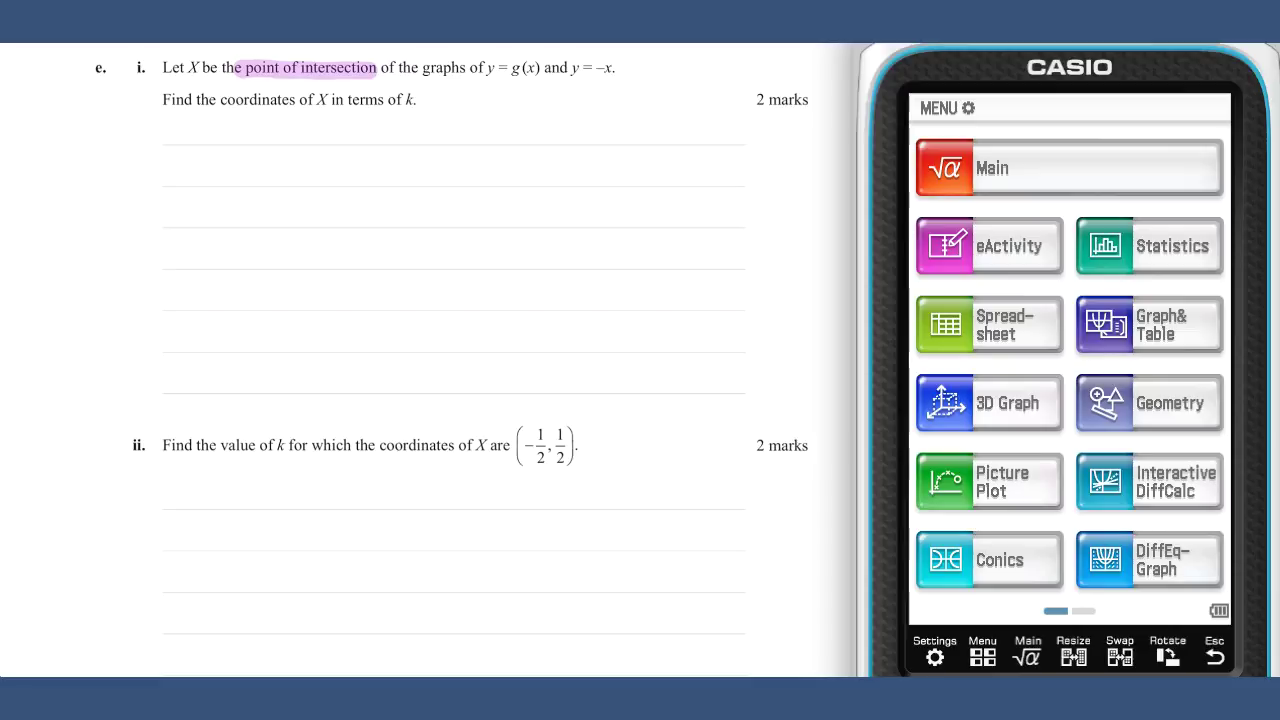
mouse_move(208, 133)
left_mouse_down()
mouse_move(208, 156)
mouse_move(242, 132)
mouse_move(287, 141)
left_mouse_up()
left_click(1066, 182)
left_click_drag(1000, 466, 952, 578)
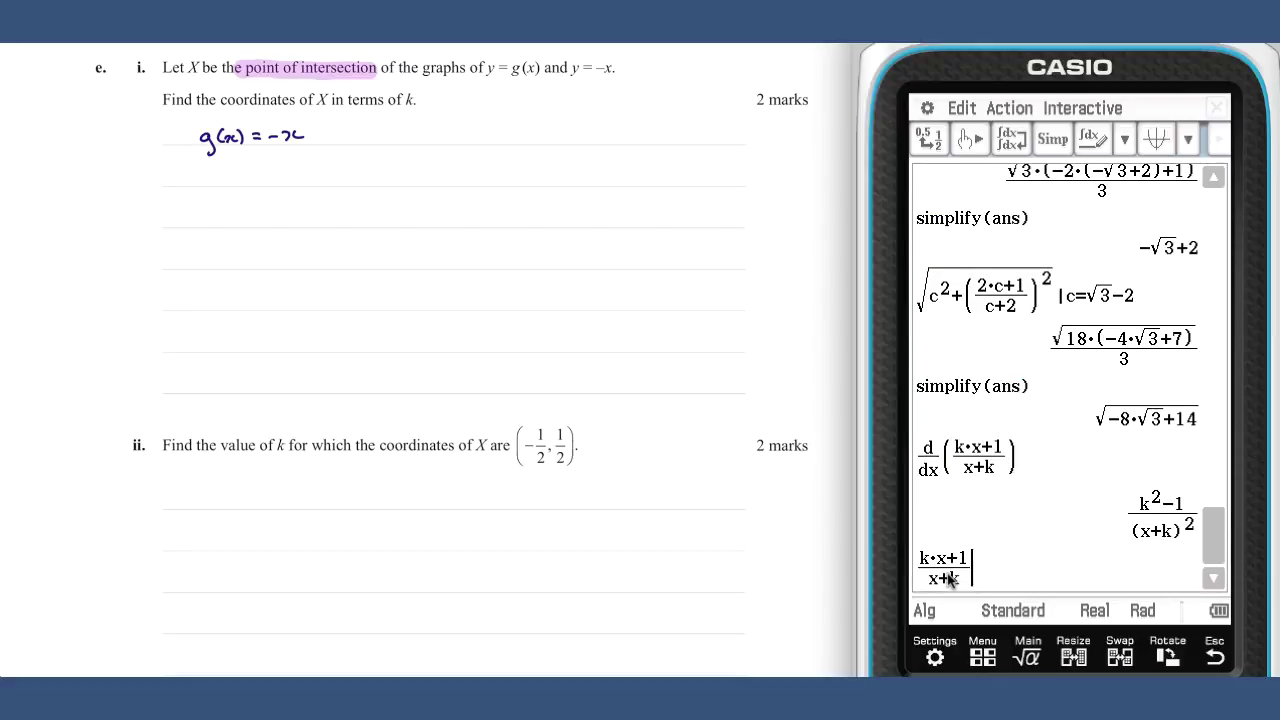
type("=-x")
left_click_drag(1030, 578, 919, 580)
left_click(1097, 108)
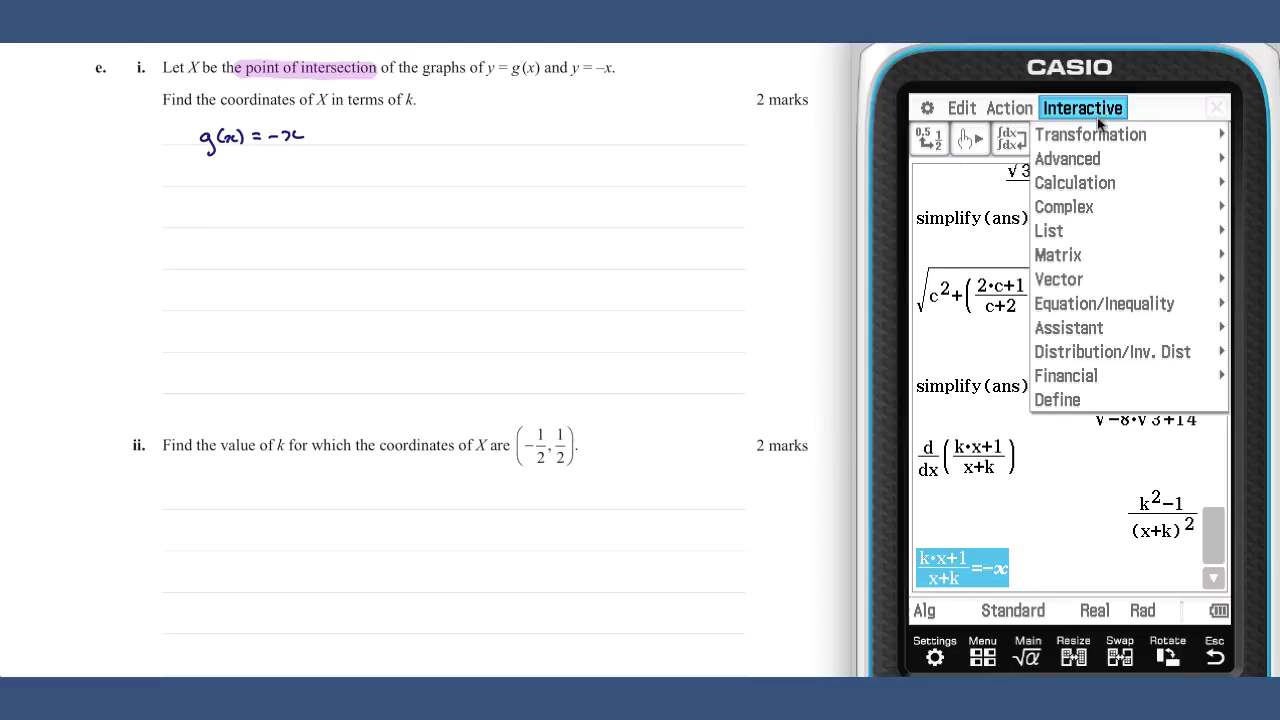
mouse_move(1085, 302)
left_click(1125, 305)
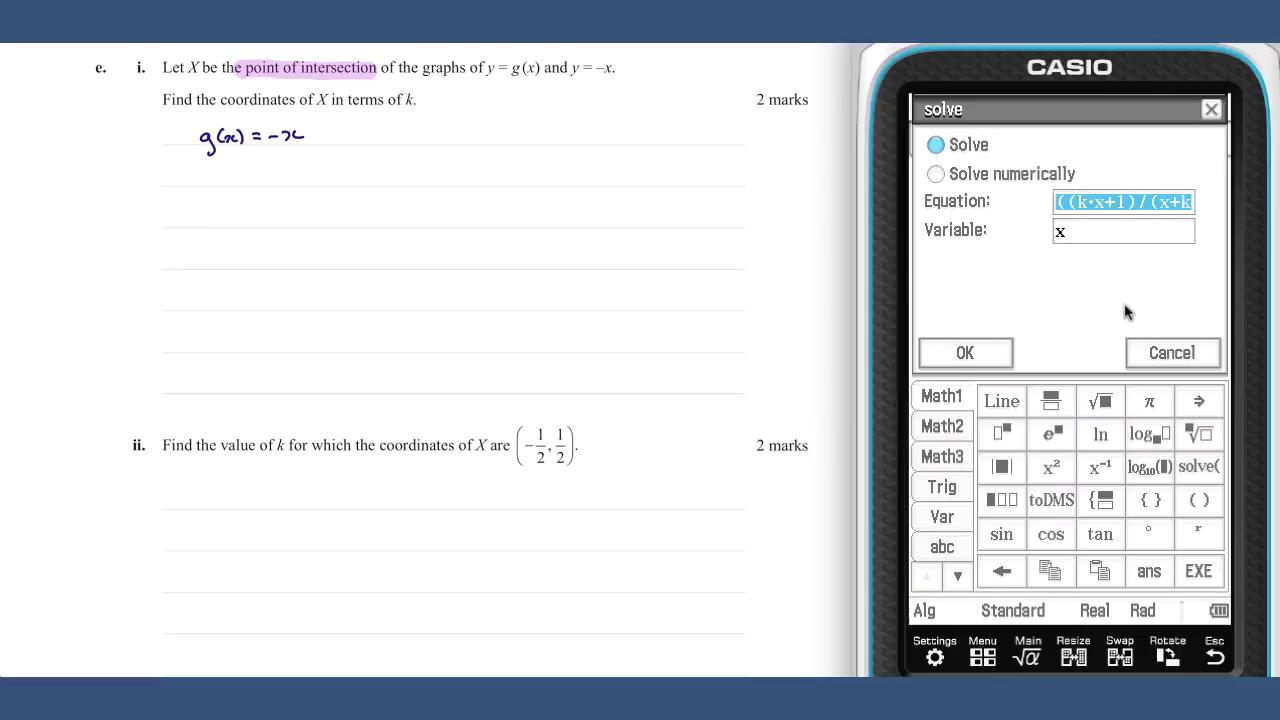
left_click(980, 357)
Handwrite the roots x = −k + √(k²−1) or x = −k − √(k²−1) and begin noting x's domain.
left_click_drag(207, 172, 227, 181)
left_click_drag(230, 173, 239, 173)
mouse_move(230, 179)
left_mouse_down()
mouse_move(358, 161)
mouse_move(328, 183)
mouse_move(353, 182)
left_mouse_up()
left_click_drag(357, 177, 399, 178)
left_click_drag(402, 183, 442, 184)
left_click_drag(456, 174, 494, 178)
mouse_move(499, 170)
left_mouse_down()
mouse_move(501, 184)
mouse_move(590, 161)
mouse_move(562, 186)
mouse_move(589, 187)
left_mouse_up()
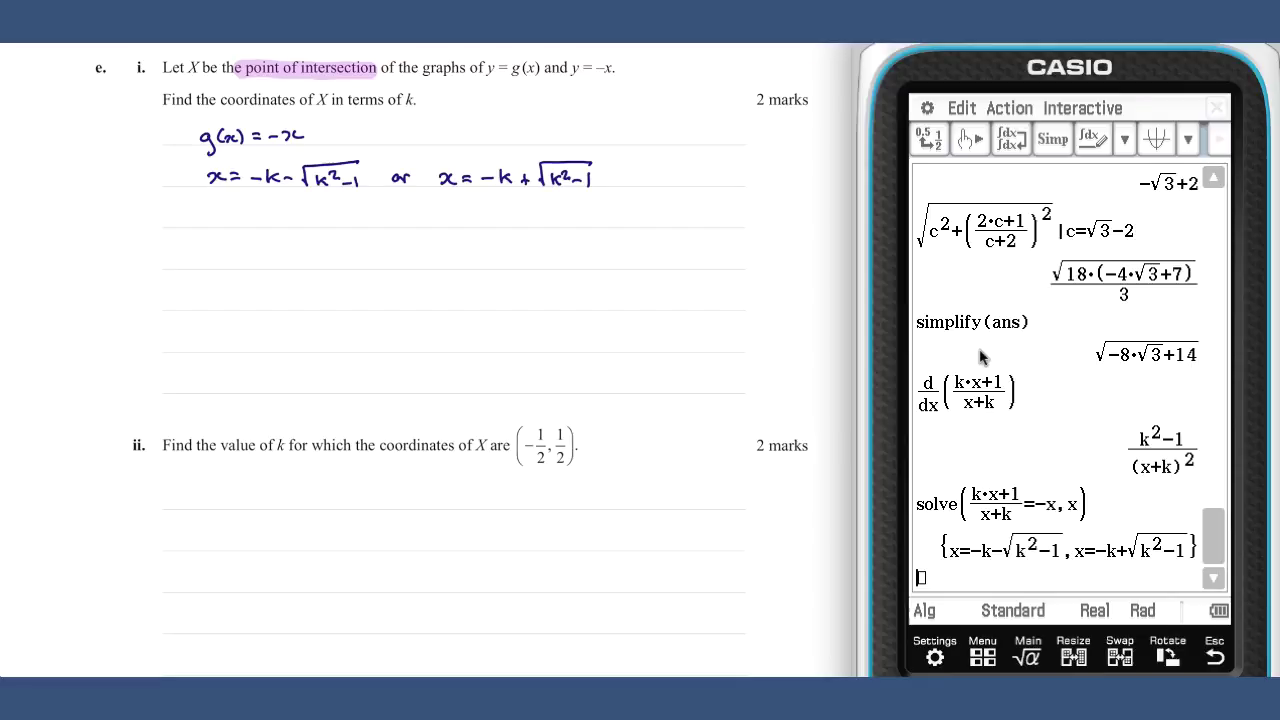
left_click_drag(228, 217, 281, 228)
Note x ∈ (−k, ∞), choose x = −k+√(k²−1), and start part ii's equation −k+√(k²−1) = −1/2.
mouse_move(310, 215)
left_mouse_down()
mouse_move(334, 230)
mouse_move(408, 227)
left_mouse_up()
left_click(377, 224)
left_click_drag(215, 257, 222, 268)
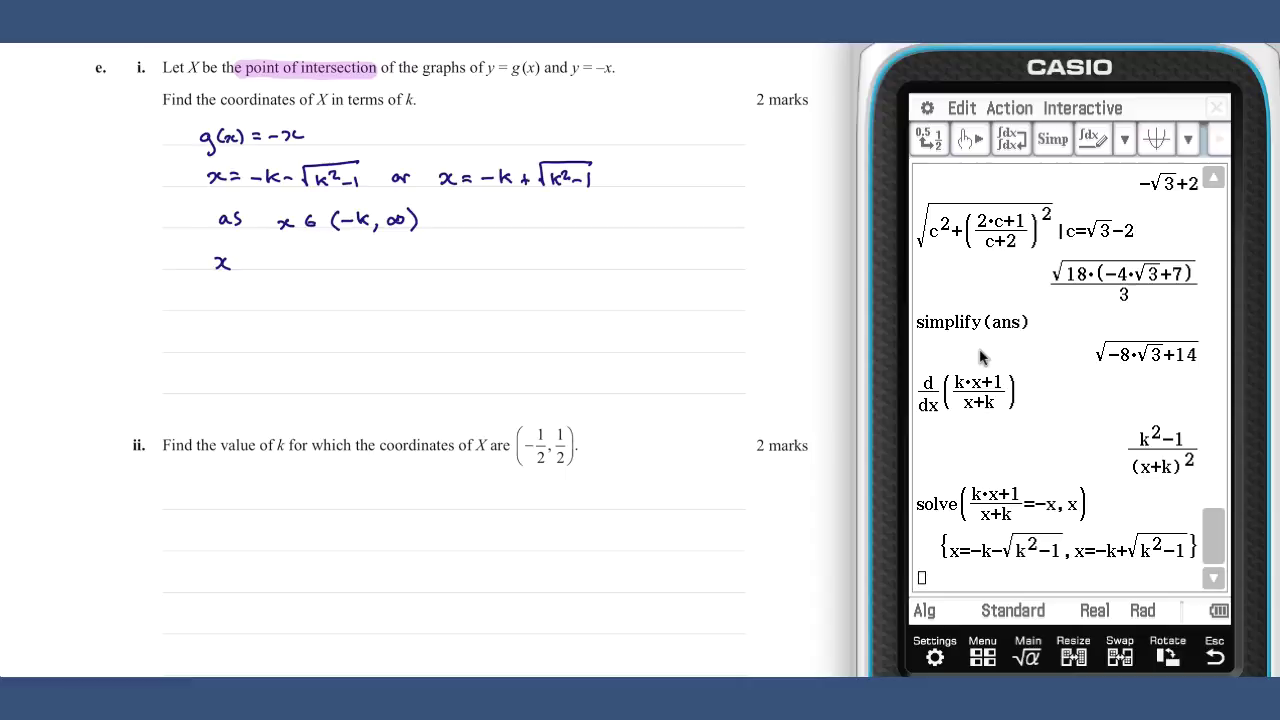
left_click(262, 263)
mouse_move(241, 265)
left_mouse_down()
mouse_move(368, 250)
mouse_move(352, 258)
left_mouse_up()
left_click_drag(355, 263, 362, 263)
left_click_drag(368, 255, 370, 268)
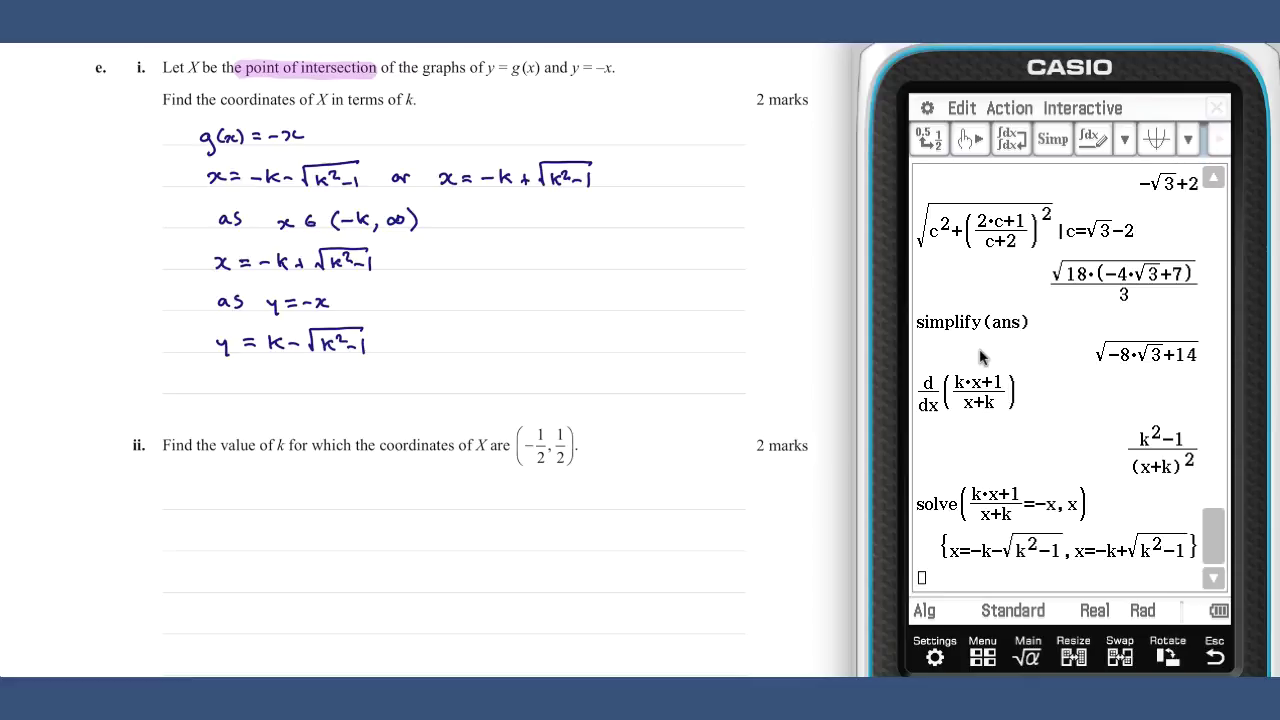
mouse_move(199, 497)
left_mouse_down()
mouse_move(276, 506)
mouse_move(334, 481)
mouse_move(282, 506)
mouse_move(294, 509)
left_mouse_up()
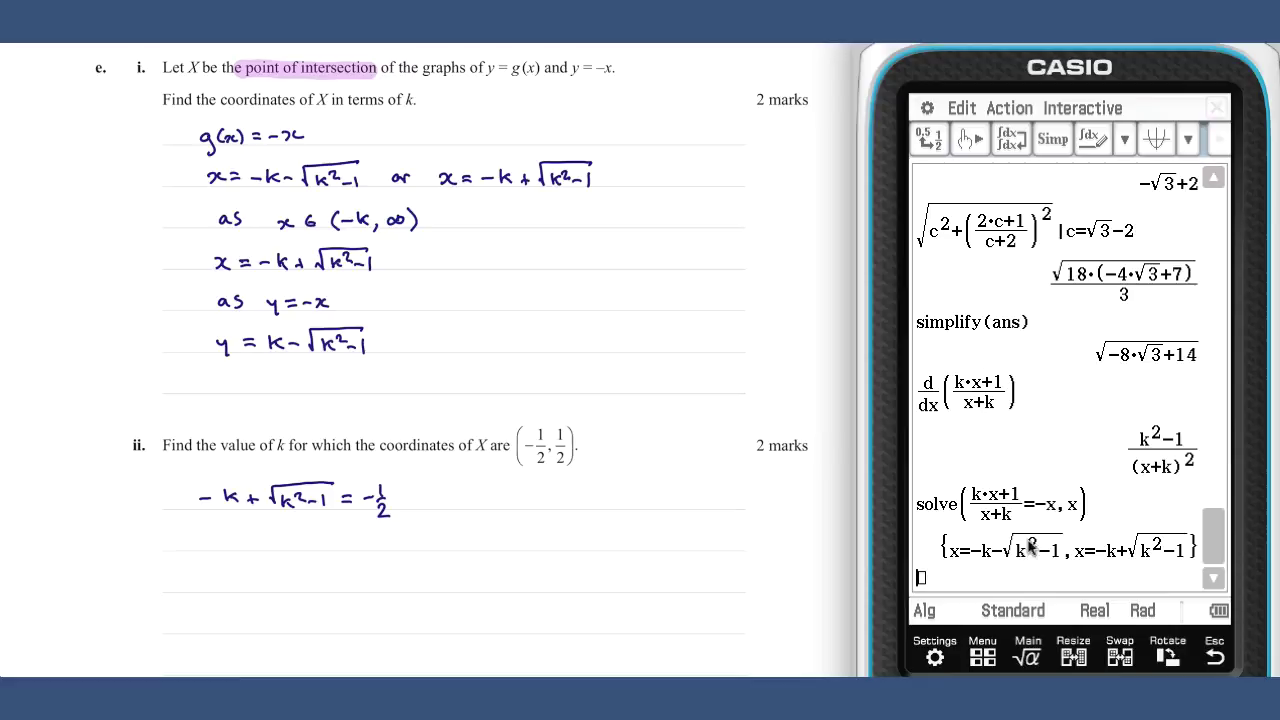
Build the equation −k+√(k²−1) = −1/2 from the earlier root in the entry line.
left_click_drag(1098, 548, 1027, 590)
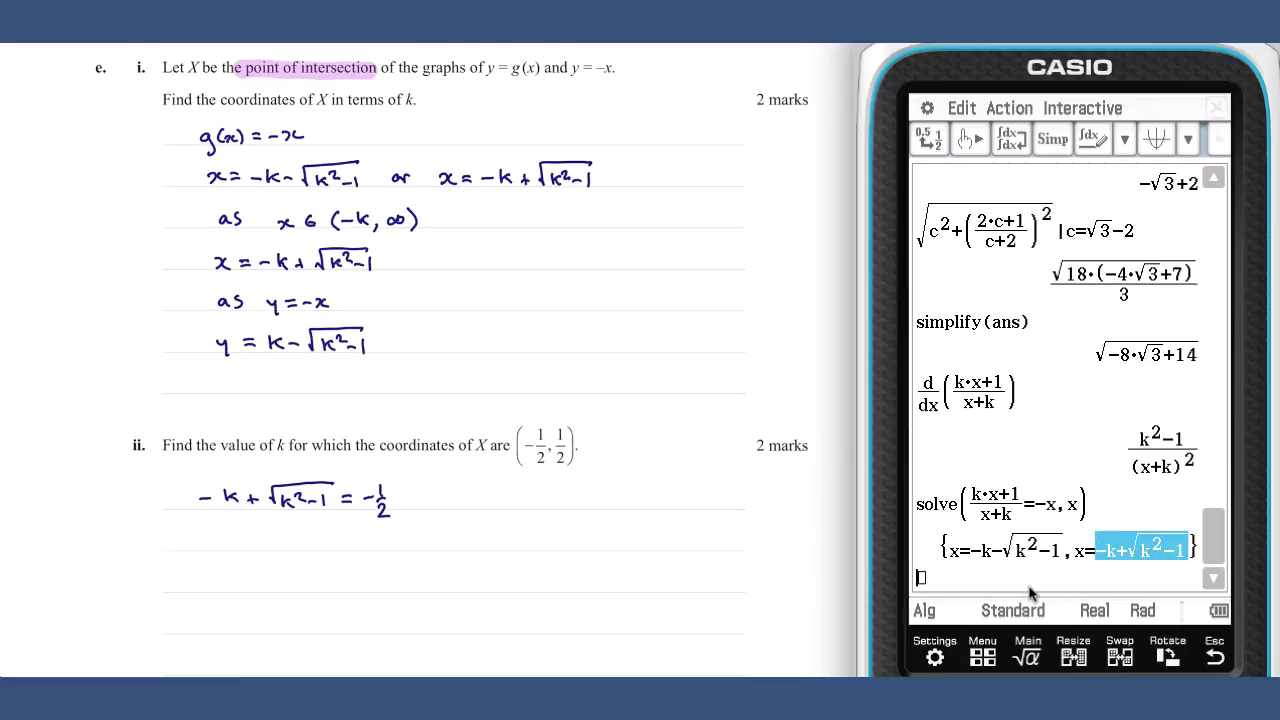
type("=-")
left_click(1000, 618)
left_click(1052, 404)
type("1/")
key("Down")
type("2")
Solve the equation for variable k, getting k = 5/4, and start writing the answer.
left_click_drag(1066, 360, 913, 356)
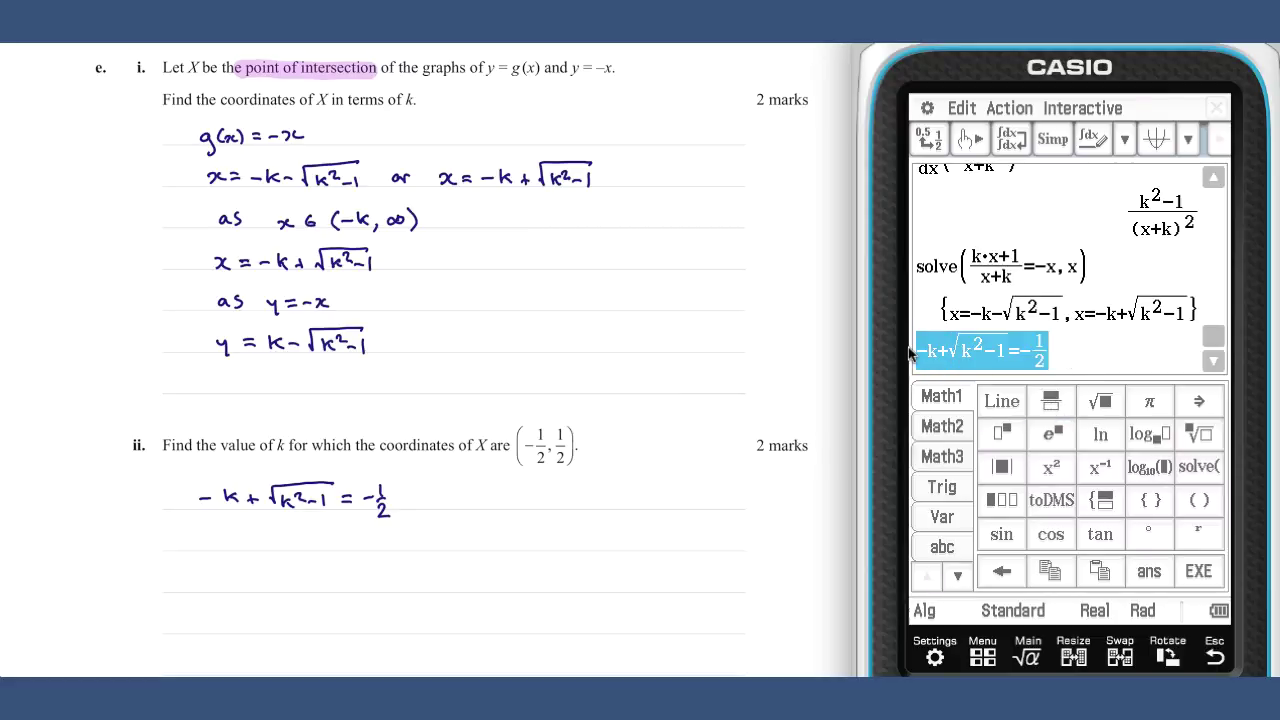
left_click(1084, 110)
mouse_move(1080, 303)
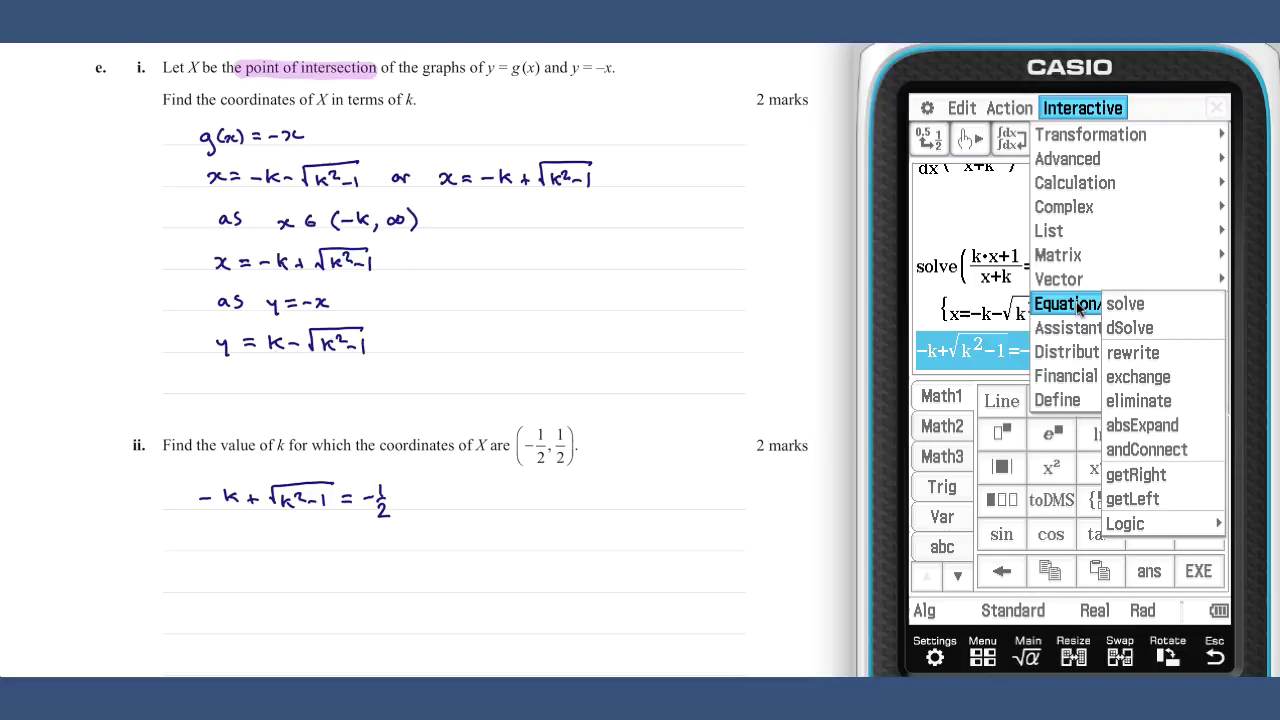
left_click(1128, 305)
left_click(1085, 232)
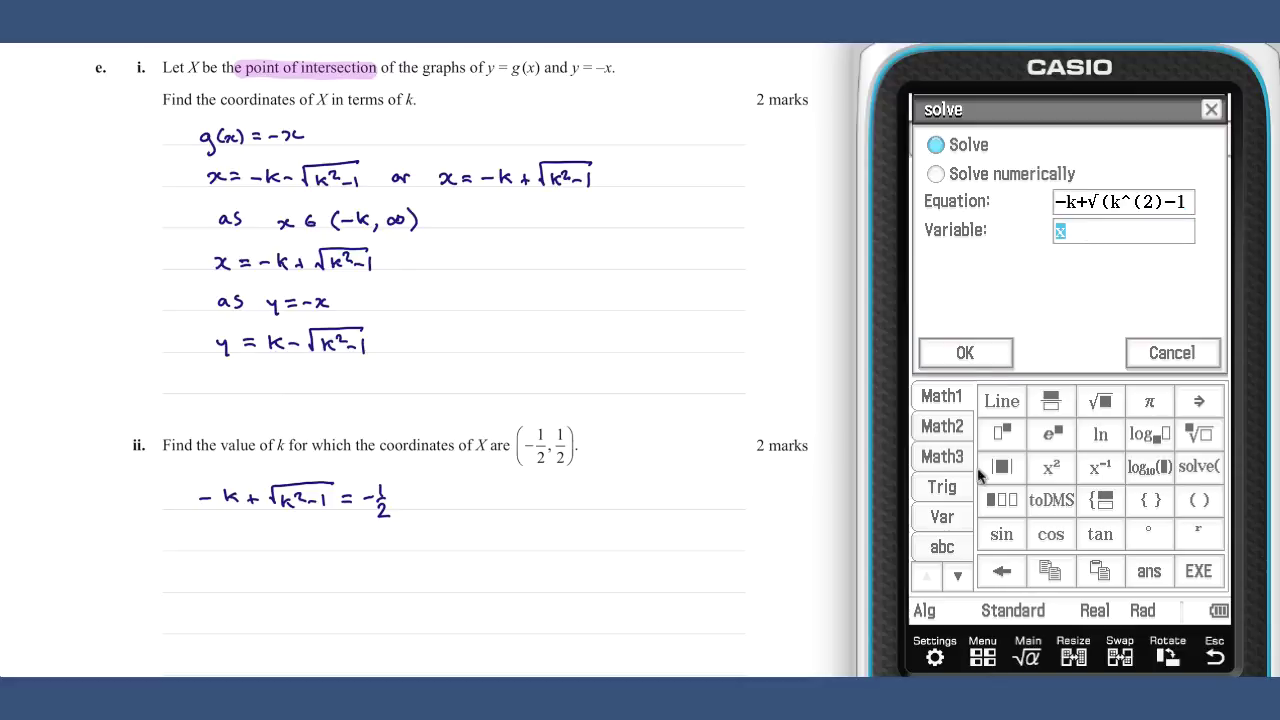
left_click(960, 516)
left_click(1155, 437)
left_click(965, 353)
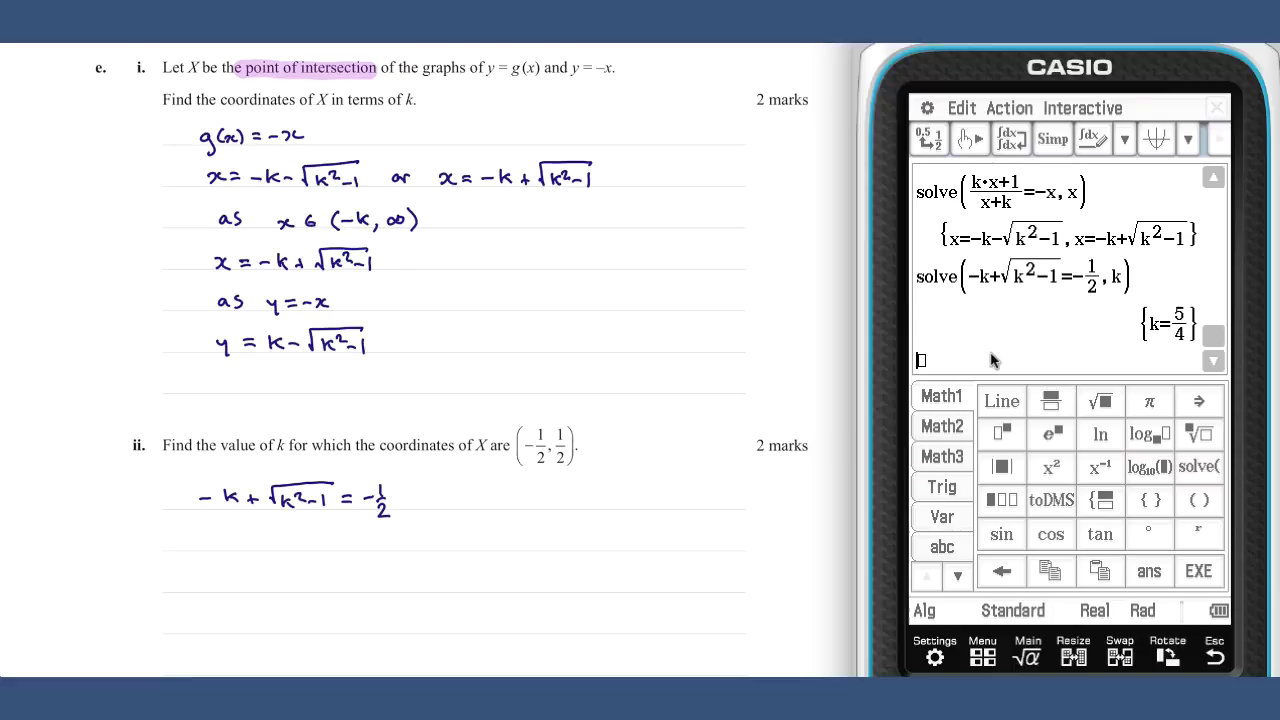
left_click_drag(264, 534, 265, 549)
Finish writing k = 5/4 and shade triangle XYZ on the graph.
left_click_drag(313, 557, 320, 566)
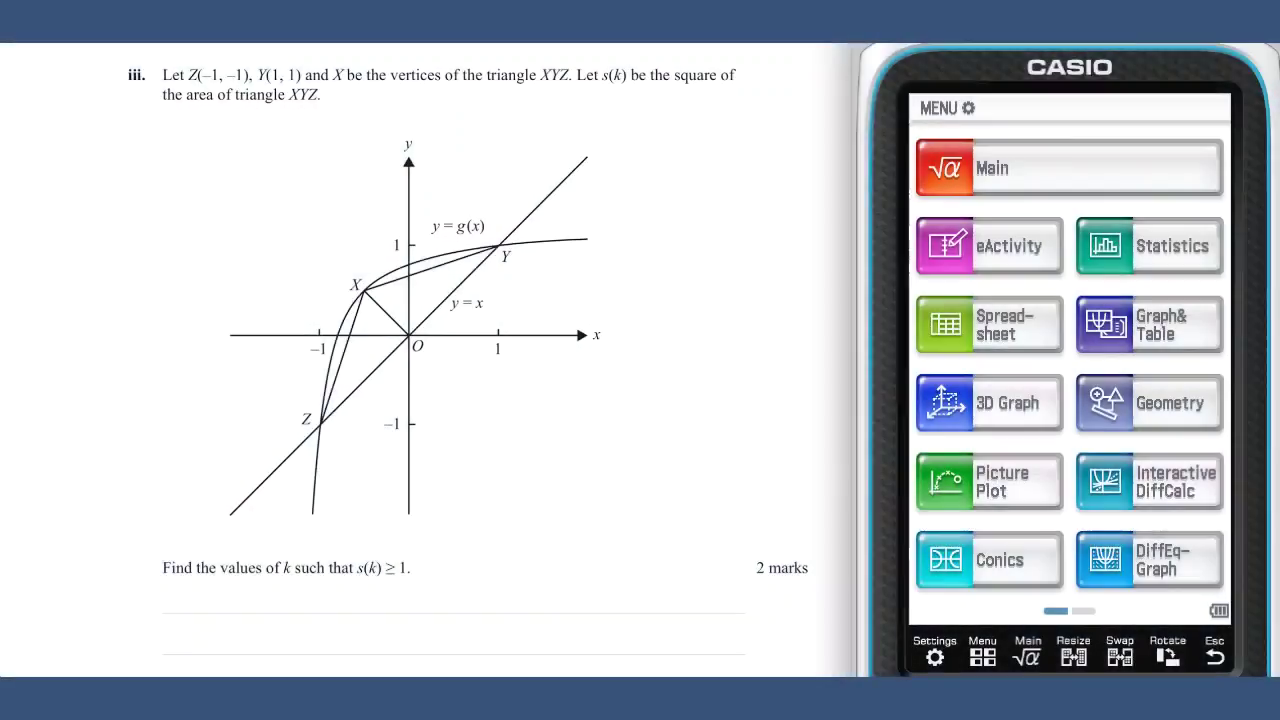
mouse_move(362, 290)
left_mouse_down()
mouse_move(384, 310)
mouse_move(366, 318)
left_mouse_up()
left_click_drag(362, 320, 408, 280)
left_click_drag(341, 362, 426, 280)
left_click_drag(338, 384, 400, 326)
left_click_drag(398, 328, 454, 278)
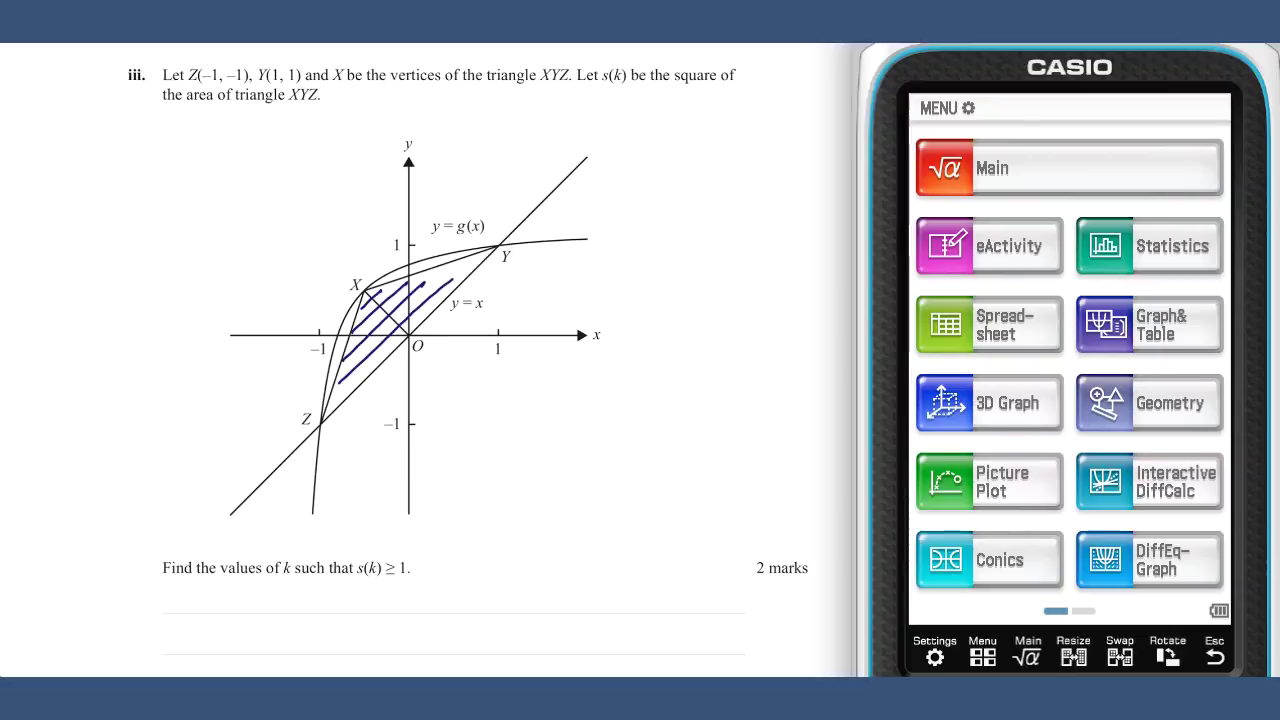
Write the area ½ × D_ZY × D_OX, hence s(k) = ¼(D_ZY)²(D_OX)².
mouse_move(228, 588)
left_mouse_down()
mouse_move(226, 616)
mouse_move(346, 612)
left_mouse_up()
mouse_move(346, 600)
left_mouse_down()
mouse_move(336, 612)
mouse_move(399, 614)
mouse_move(387, 615)
left_mouse_up()
scroll(450, 350, "down", 2)
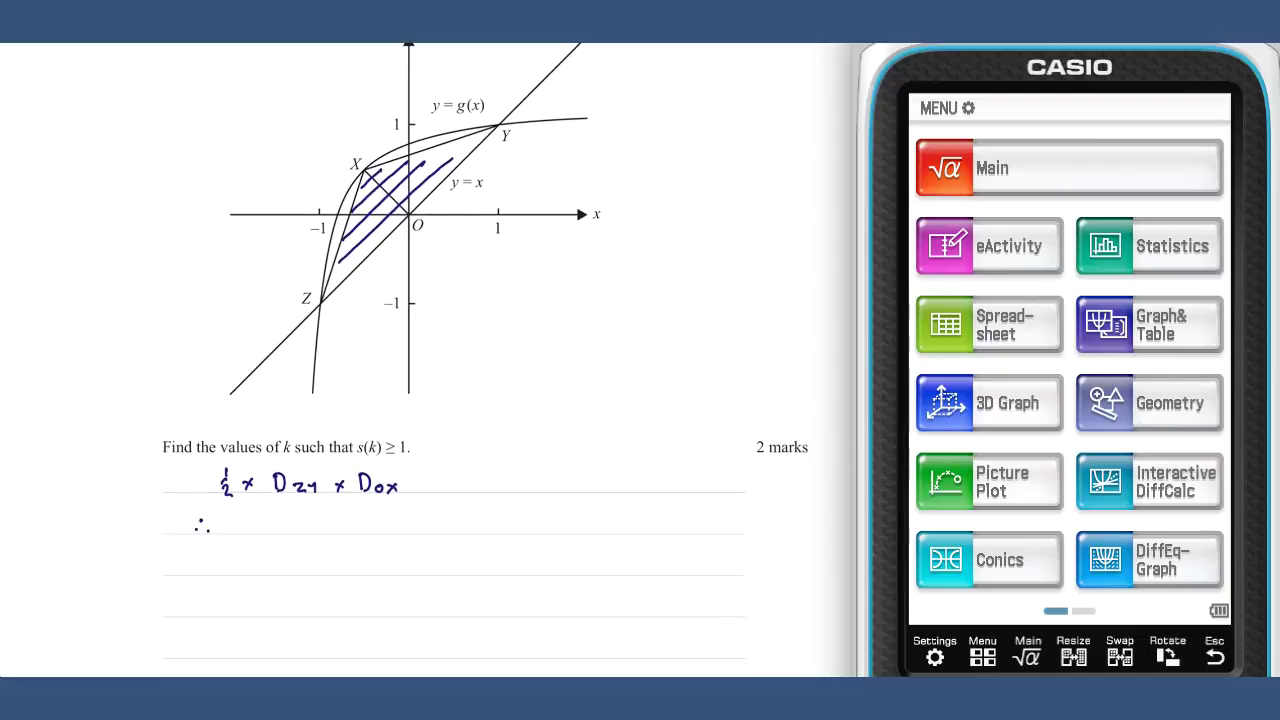
mouse_move(240, 518)
left_mouse_down()
mouse_move(233, 531)
mouse_move(257, 533)
left_mouse_up()
mouse_move(264, 519)
left_mouse_down()
mouse_move(264, 533)
mouse_move(290, 521)
left_mouse_up()
mouse_move(279, 527)
left_mouse_down()
mouse_move(313, 521)
mouse_move(315, 539)
mouse_move(336, 509)
mouse_move(337, 531)
mouse_move(414, 535)
left_mouse_up()
mouse_move(425, 516)
left_mouse_down()
mouse_move(425, 531)
mouse_move(455, 534)
left_mouse_up()
mouse_move(455, 524)
left_mouse_down()
mouse_move(447, 534)
mouse_move(479, 517)
left_mouse_up()
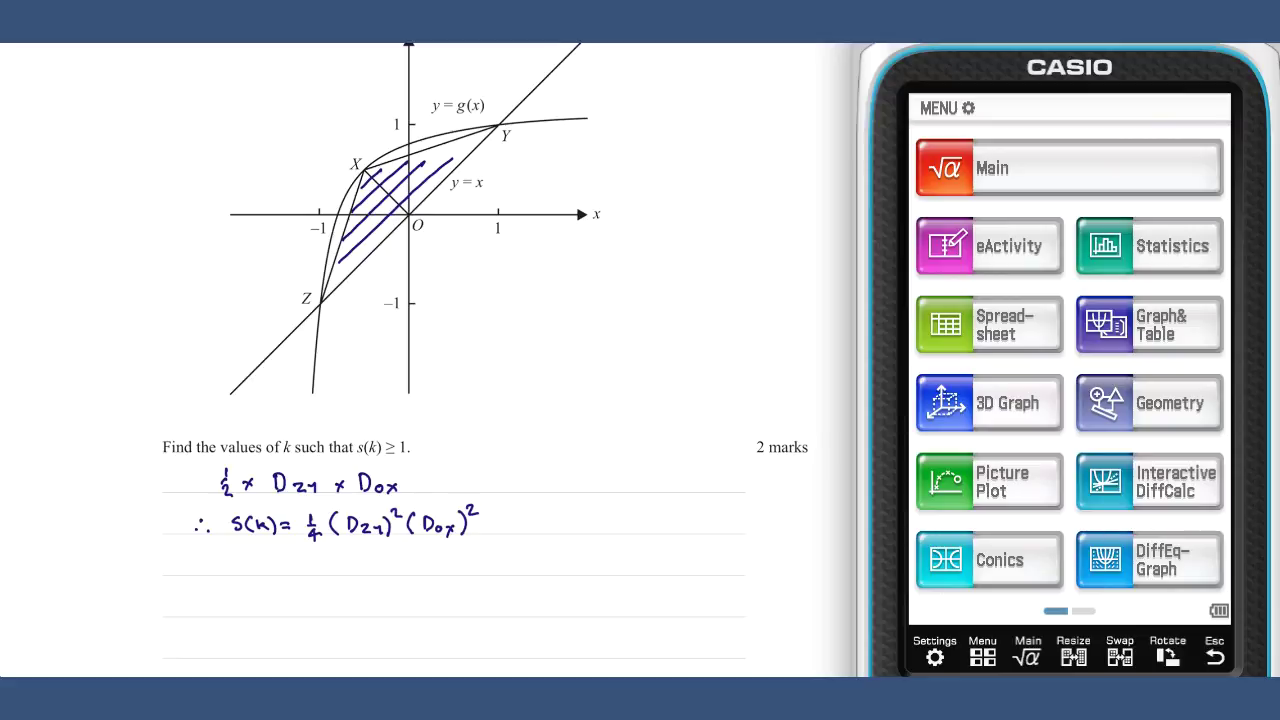
Draw construction lines from Z across to x = 1 and down from Y.
left_click_drag(320, 304, 498, 302)
left_click_drag(497, 130, 497, 302)
left_click_drag(487, 302, 496, 292)
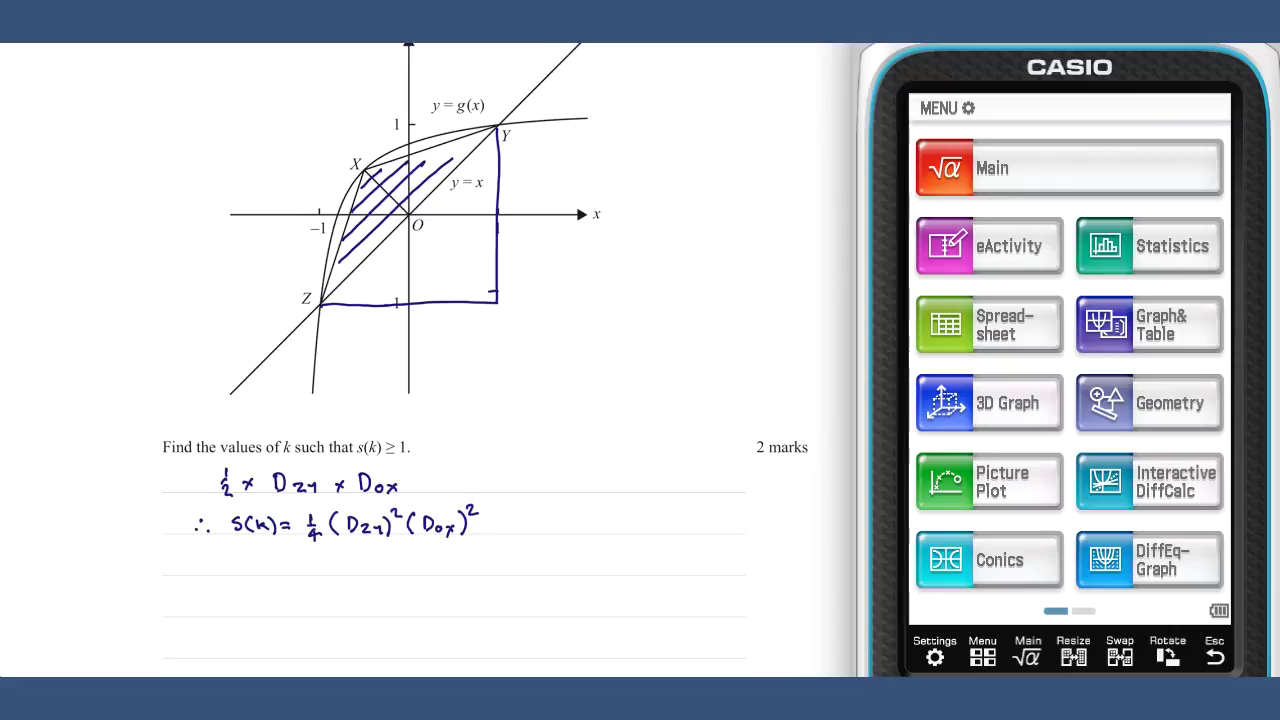
Label the two legs 2 and the side ZY √8.
left_click_drag(412, 313, 425, 326)
left_click_drag(506, 233, 519, 245)
mouse_move(426, 205)
left_mouse_down()
mouse_move(448, 254)
mouse_move(465, 225)
mouse_move(461, 258)
left_mouse_up()
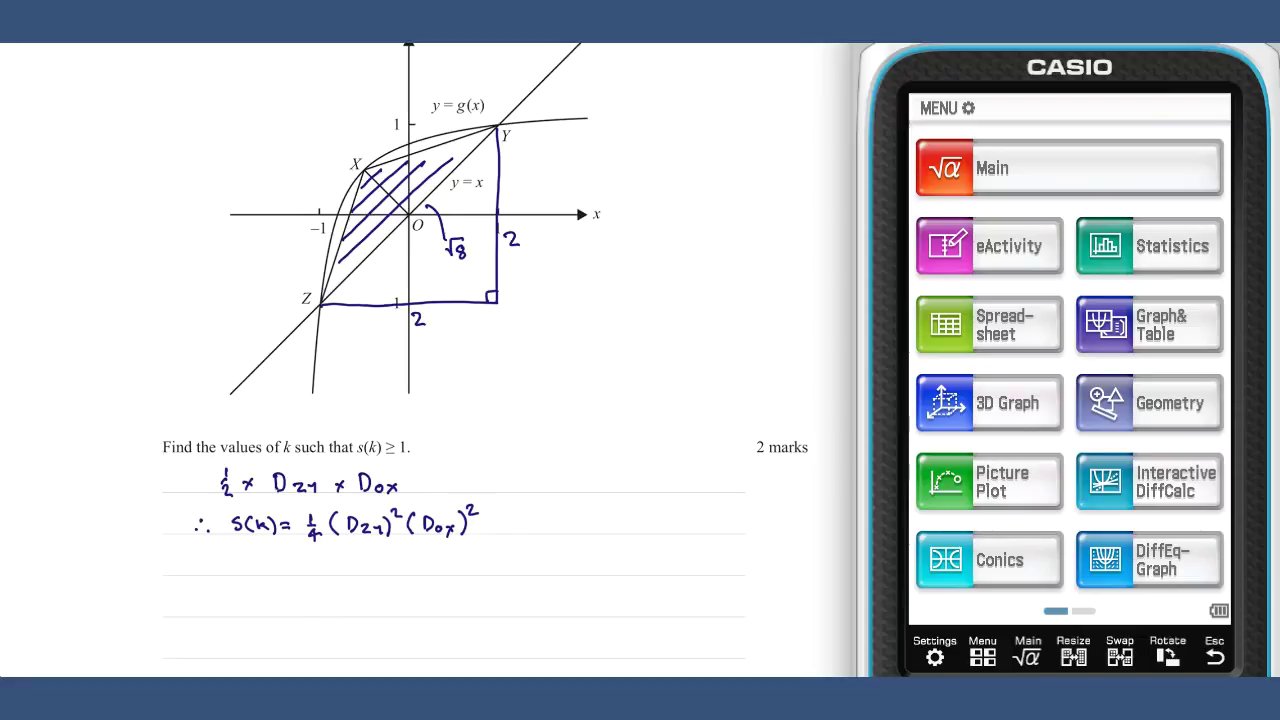
Write the line = ¼×8×((−k+√(k²−1))²+(k−√(k²−1))²) ≥ 1.
left_click_drag(285, 561, 295, 561)
left_click_drag(284, 566, 322, 579)
left_click_drag(329, 566, 354, 563)
mouse_move(394, 557)
left_mouse_down()
mouse_move(464, 571)
mouse_move(496, 553)
mouse_move(480, 571)
mouse_move(514, 556)
mouse_move(519, 576)
mouse_move(527, 555)
mouse_move(524, 574)
mouse_move(653, 555)
mouse_move(628, 567)
mouse_move(650, 555)
mouse_move(668, 580)
left_mouse_up()
left_click_drag(663, 536, 672, 545)
left_click_drag(393, 541, 392, 588)
left_click_drag(677, 538, 678, 590)
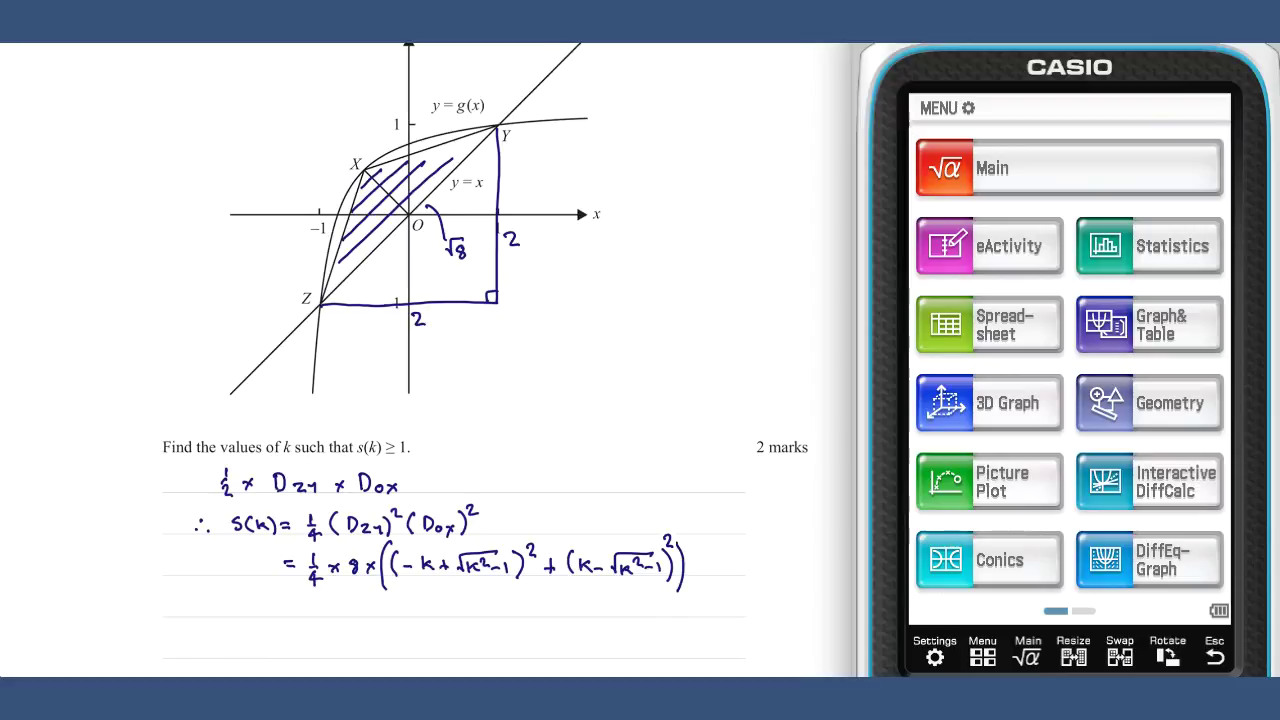
mouse_move(697, 557)
left_mouse_down()
mouse_move(700, 574)
mouse_move(719, 575)
left_mouse_up()
In Main, build 2*(−k+√(k²−1))^2+(k−√(k²−1))^2 using the root from the history.
left_click(1012, 168)
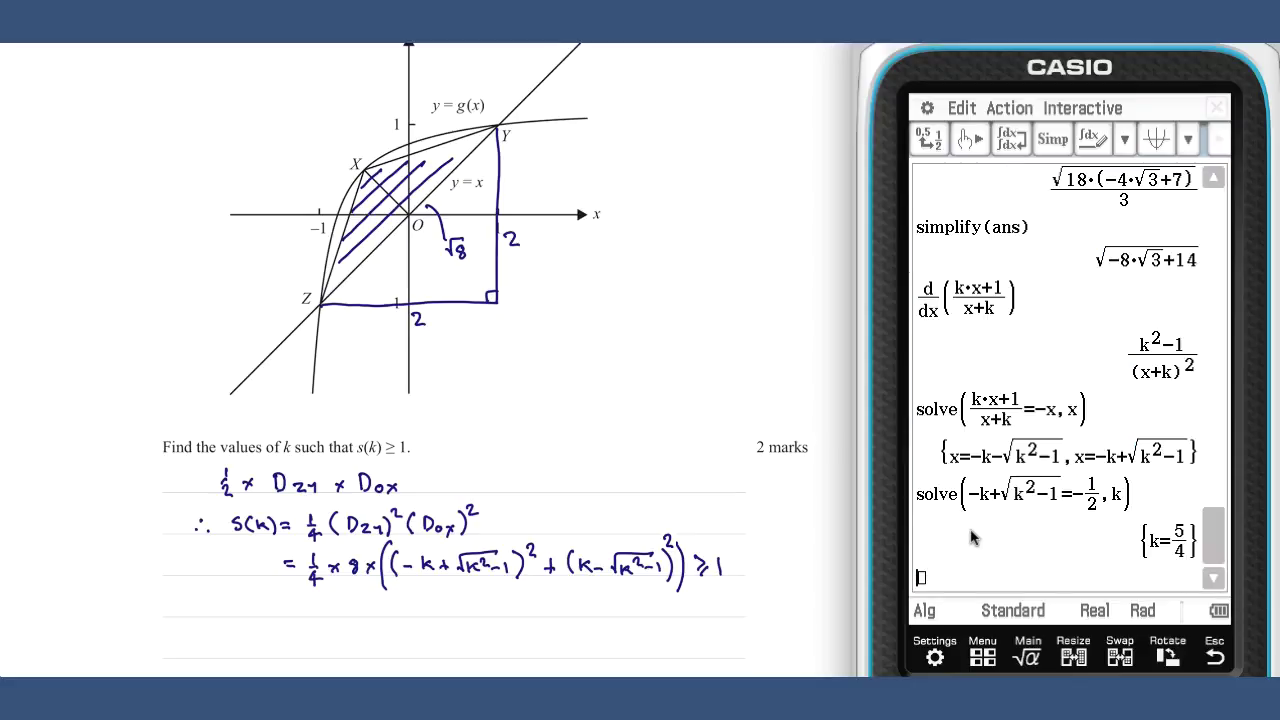
type("2*()^2")
left_click_drag(970, 492, 1037, 507)
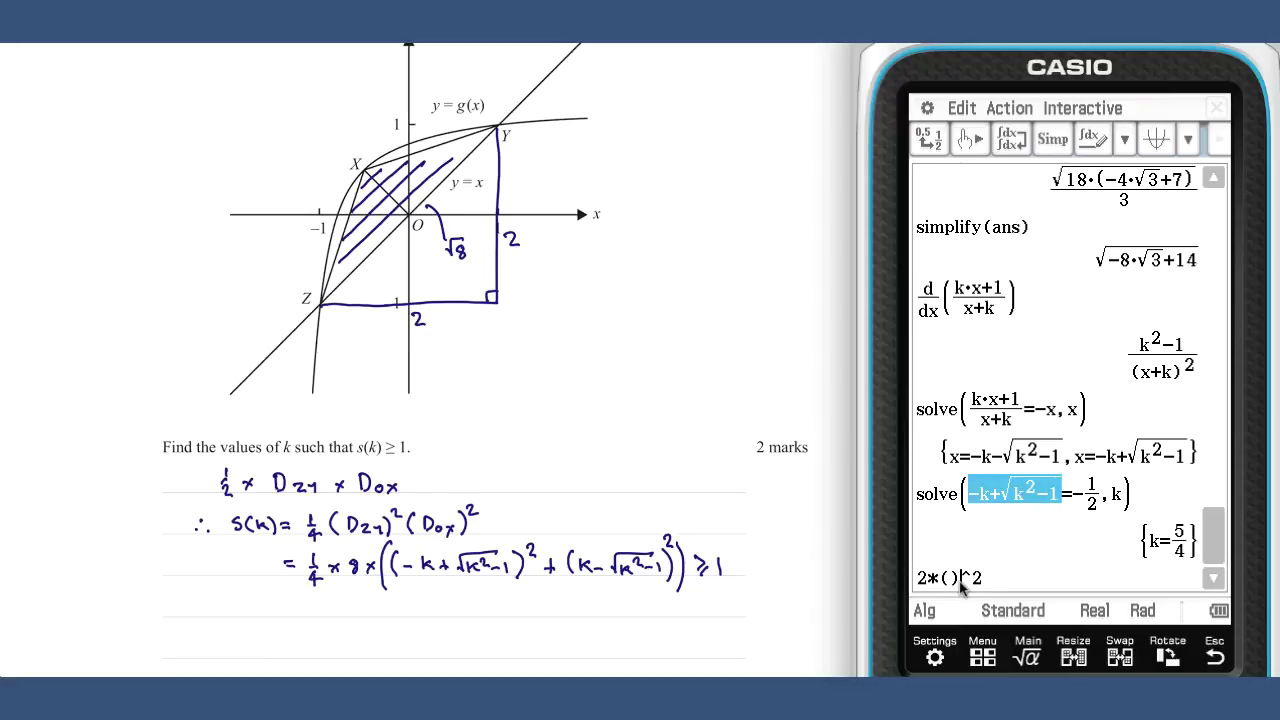
left_click_drag(948, 588, 950, 588)
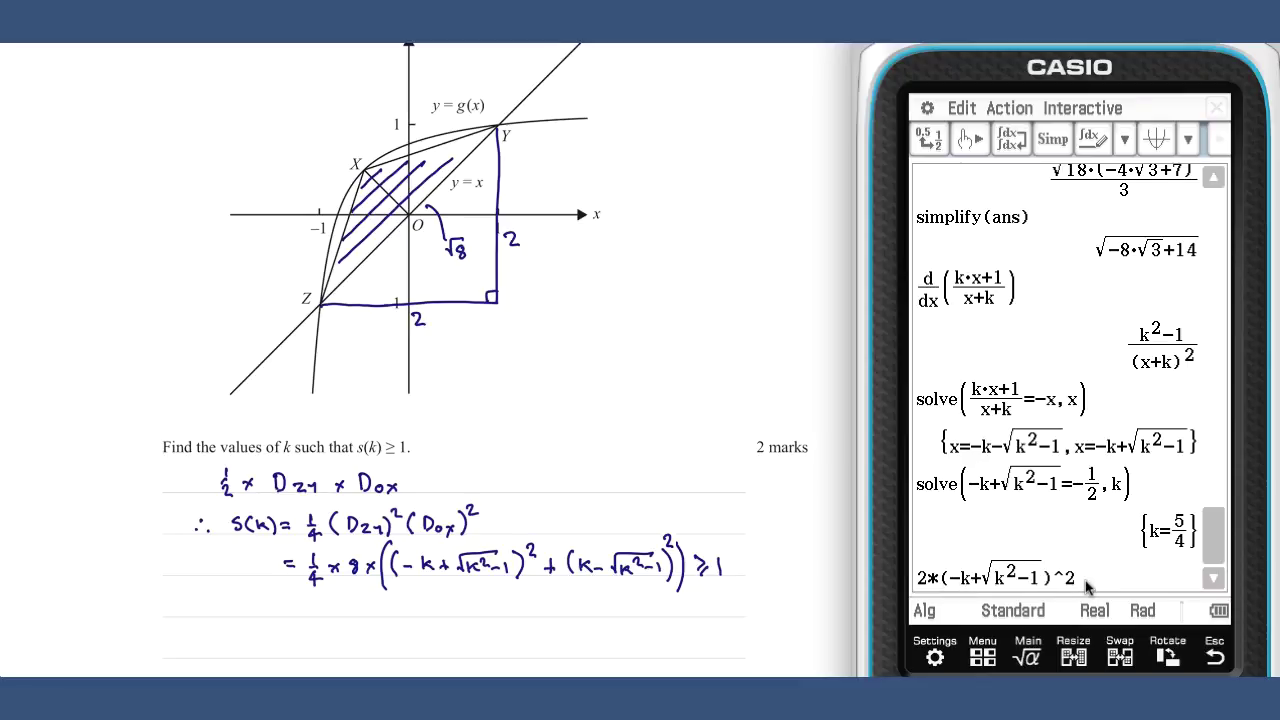
type("+")
left_click_drag(942, 578, 1077, 583)
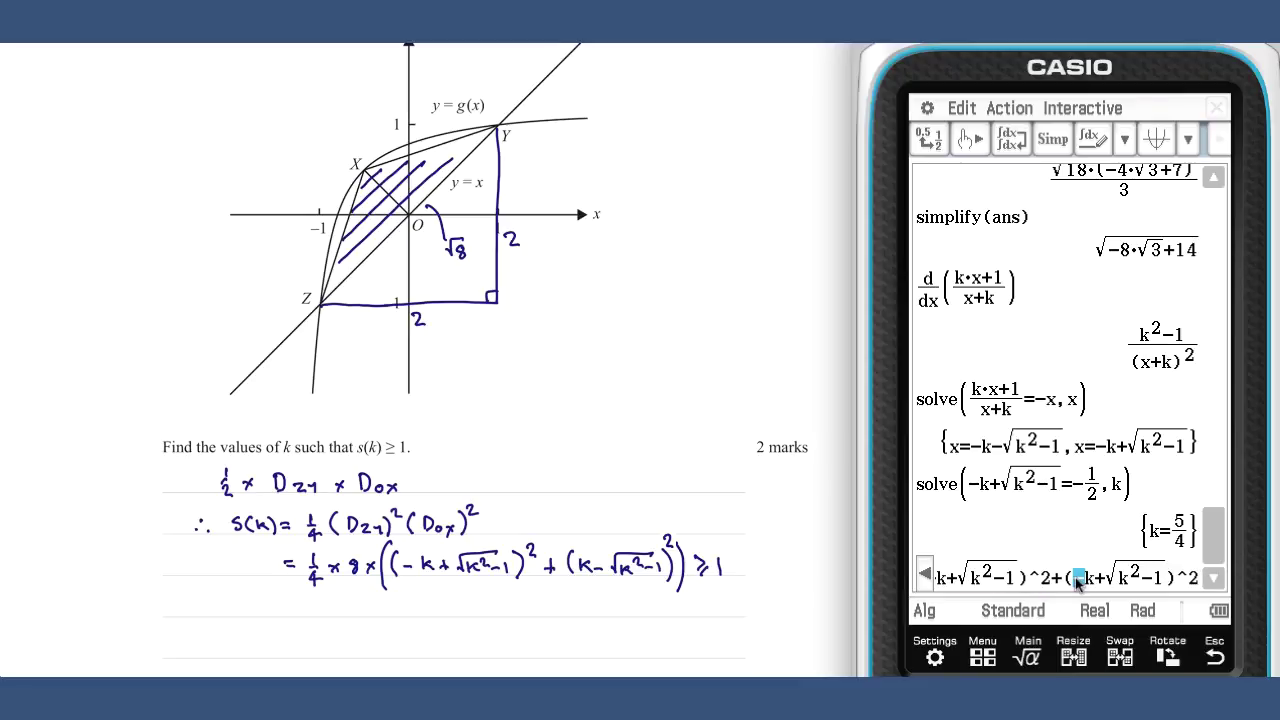
key("BackSpace")
left_click_drag(1099, 580, 1096, 581)
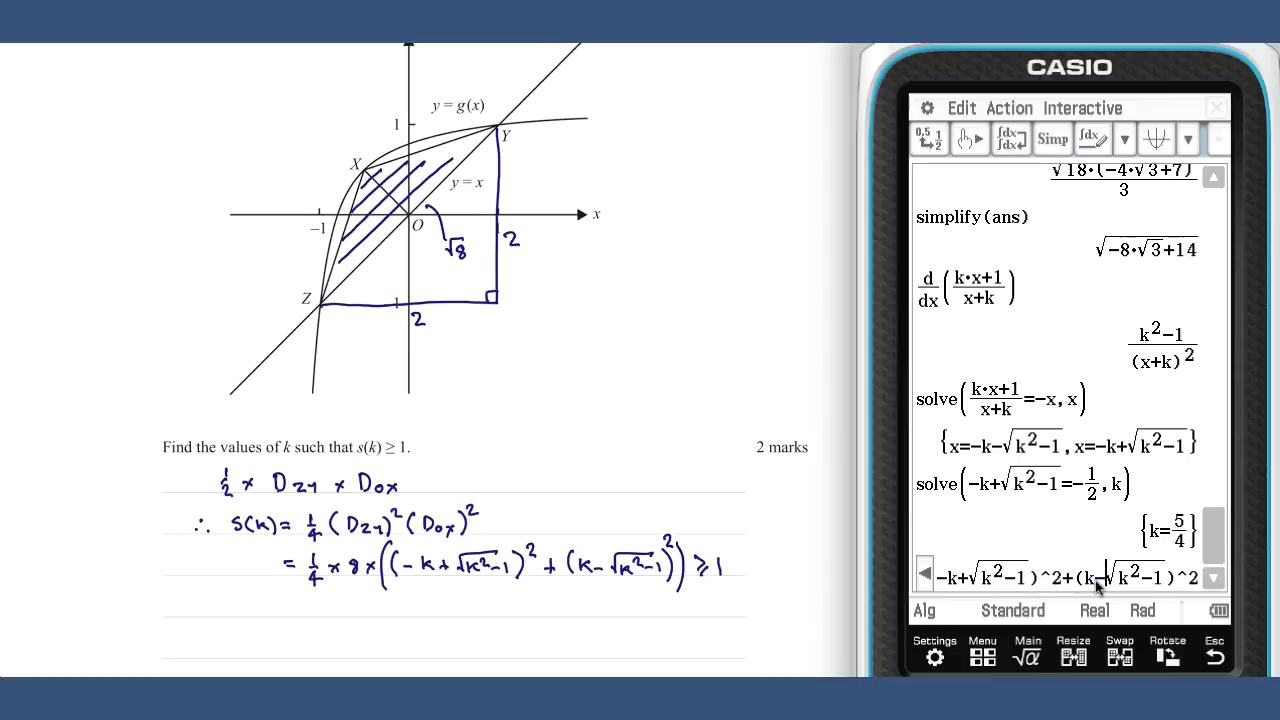
Bracket the squared terms after 2*, append ≥ 1, and select the whole inequality.
left_click(925, 574)
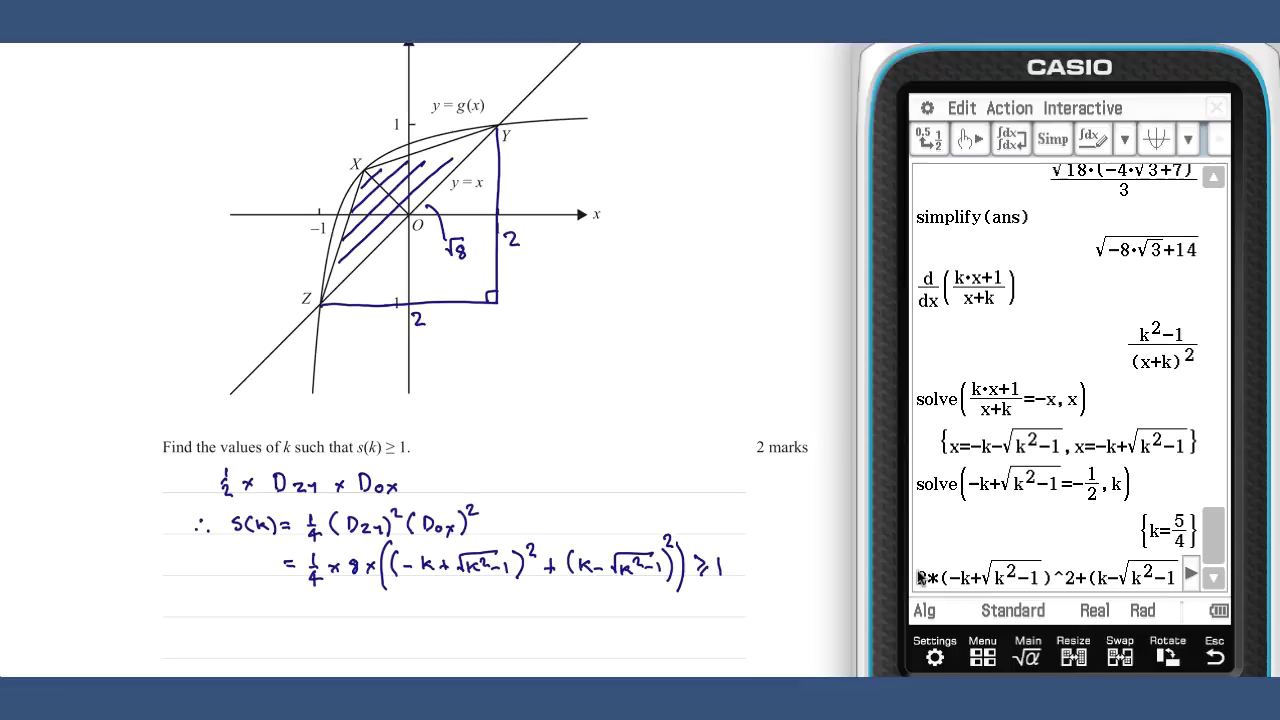
left_click(930, 578)
type("(")
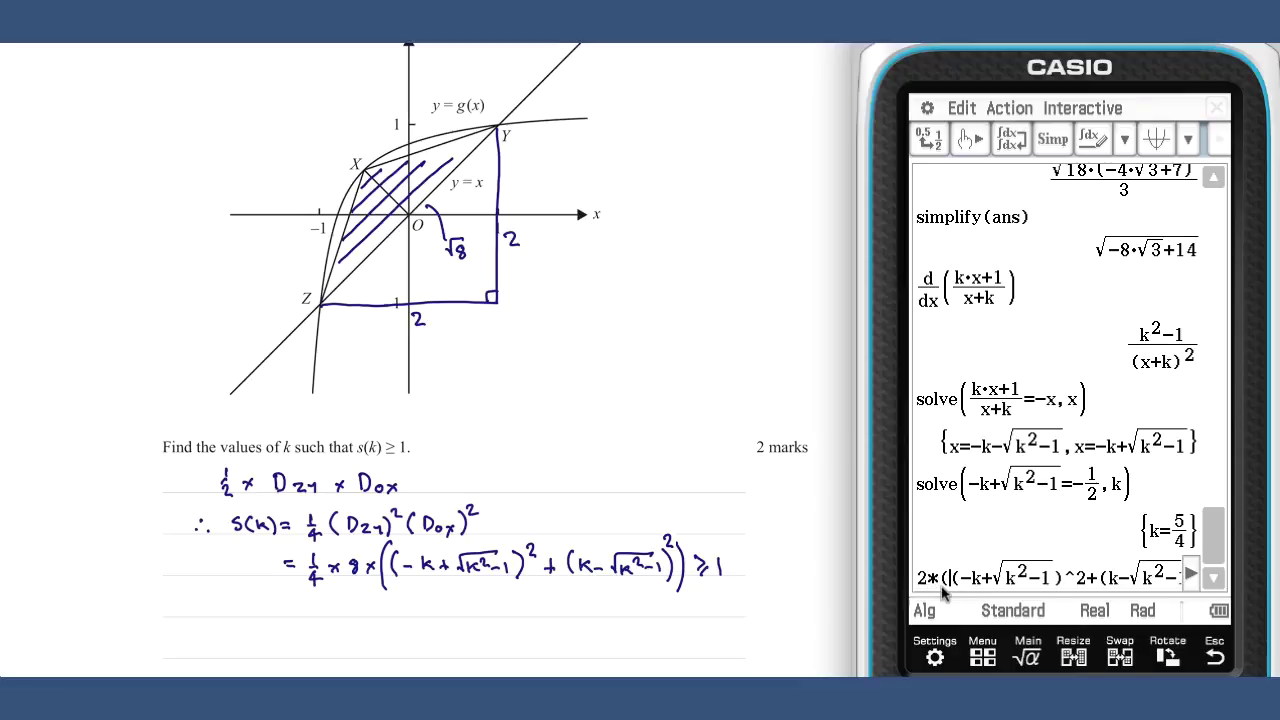
left_click(1191, 575)
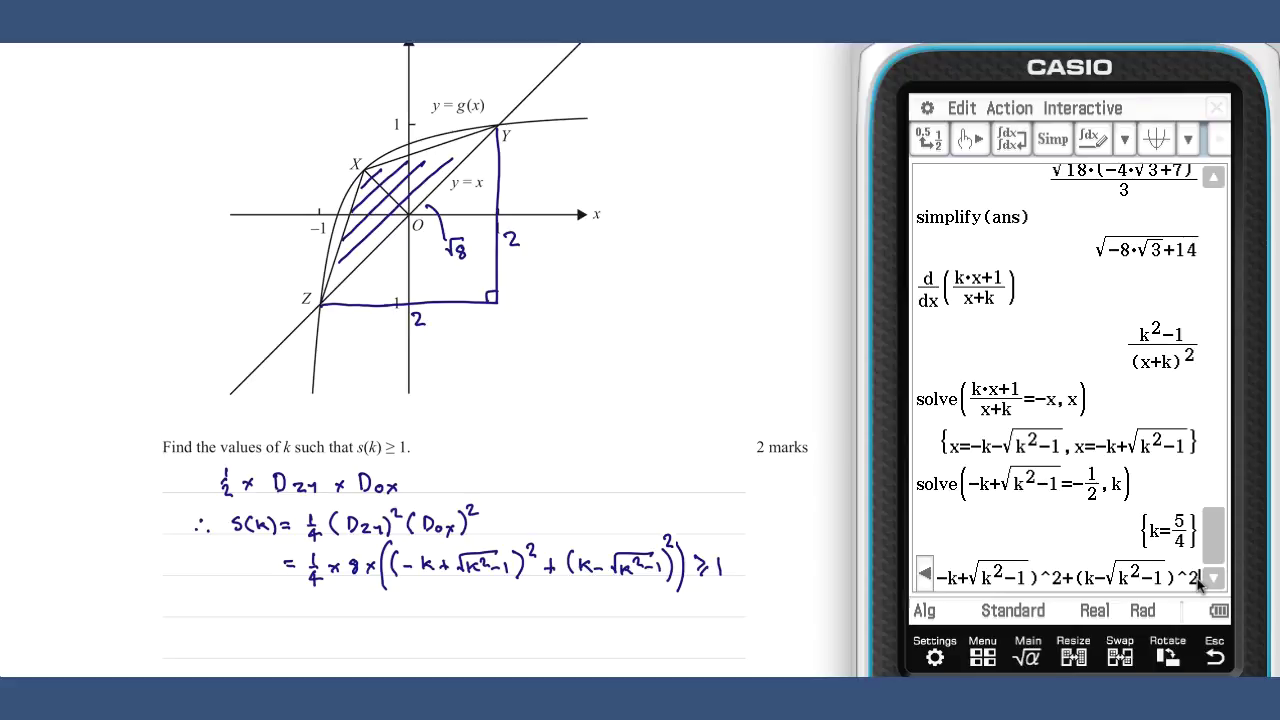
type(")")
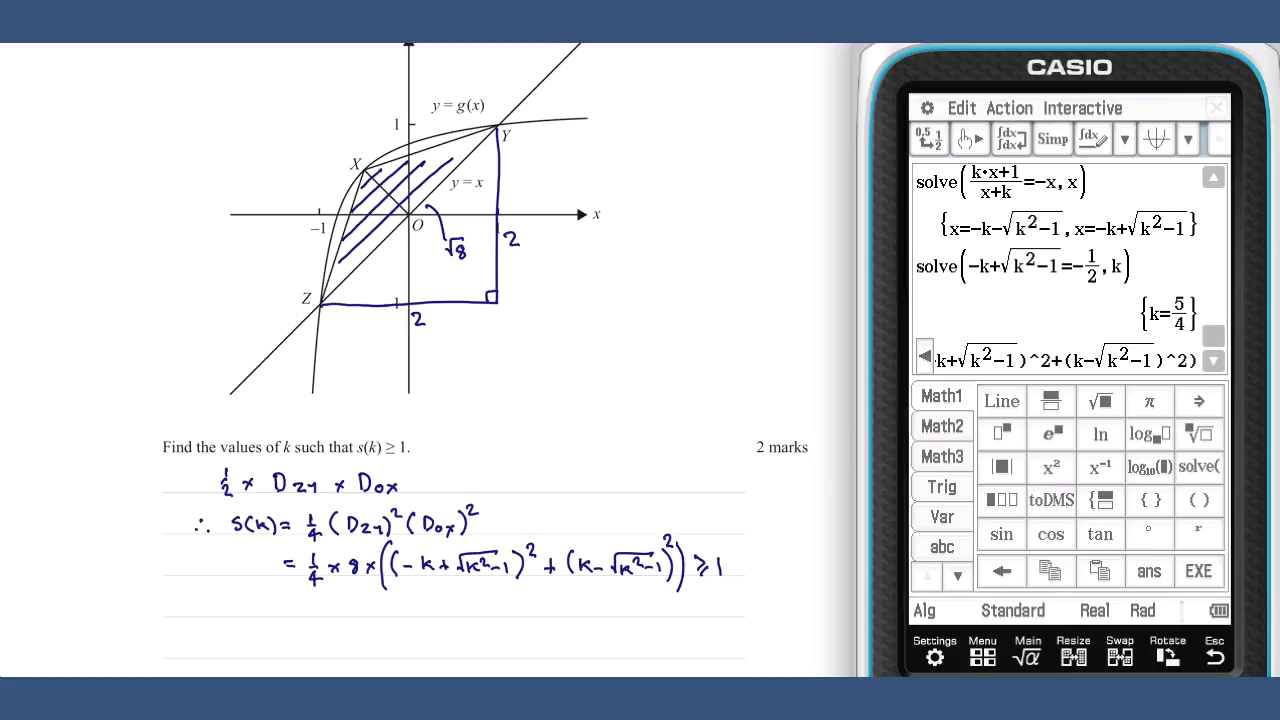
left_click(952, 427)
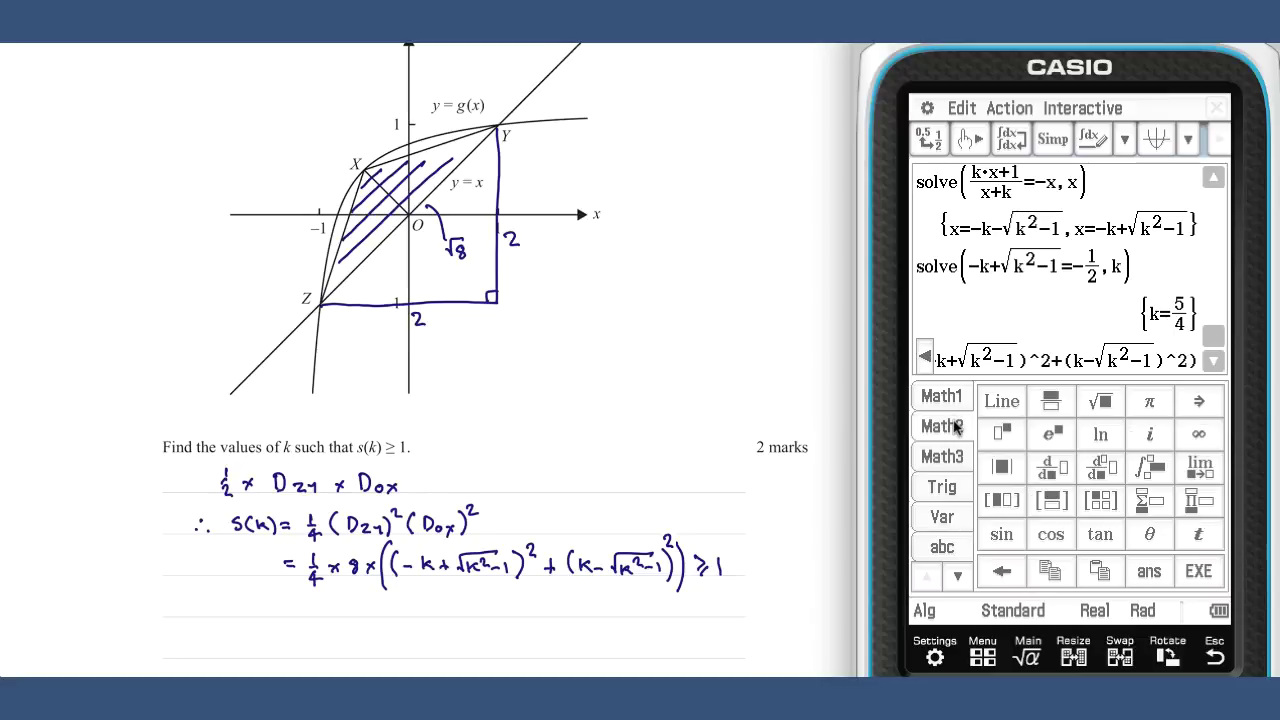
left_click(955, 459)
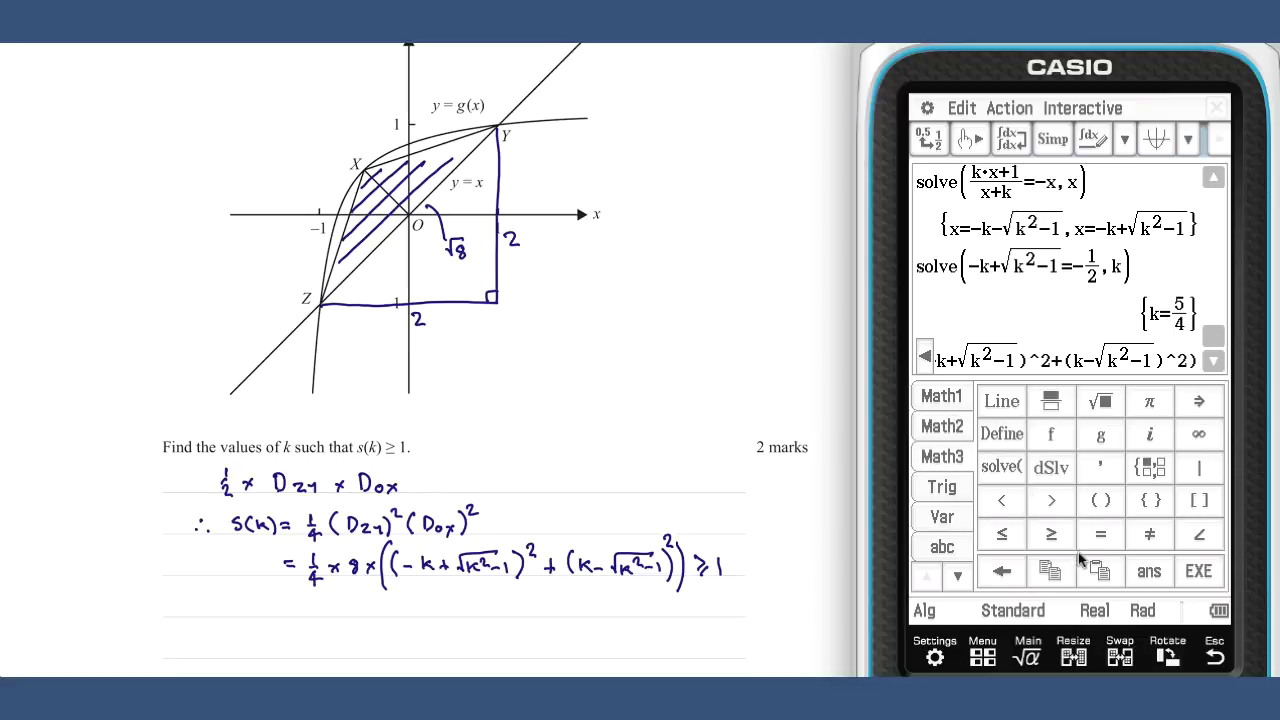
left_click(1052, 536)
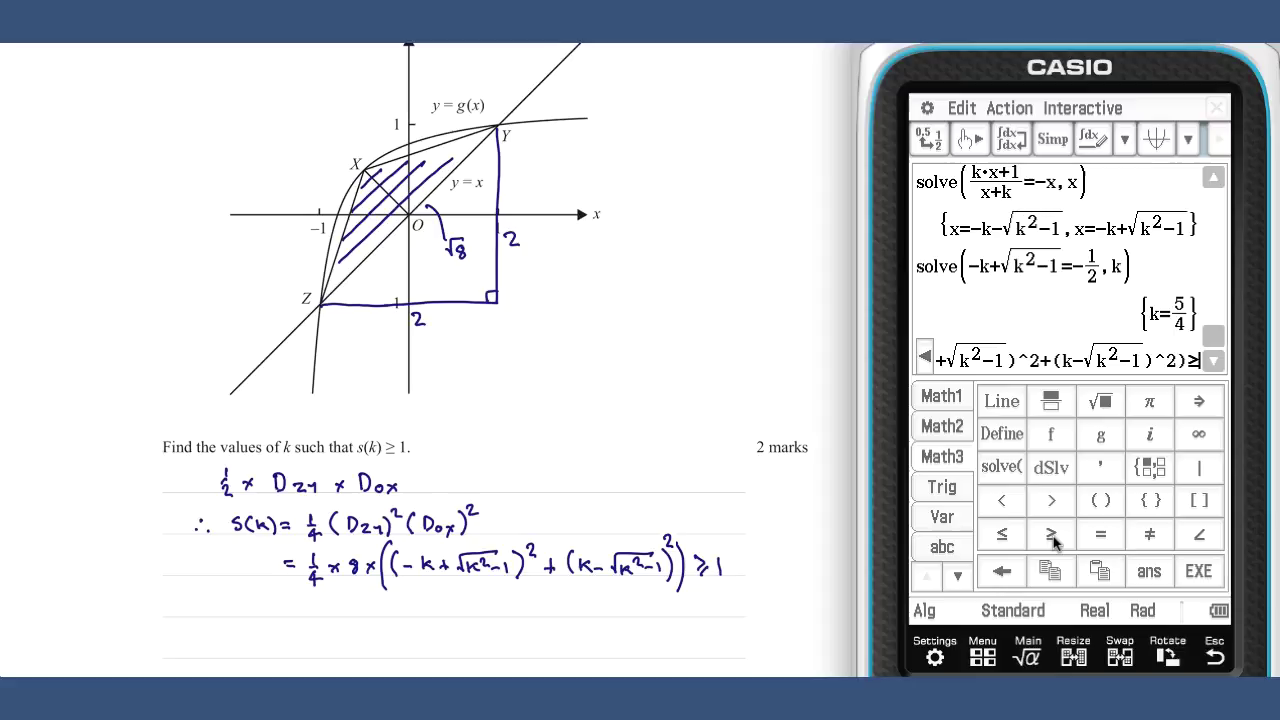
type("1")
left_click_drag(1200, 366, 912, 362)
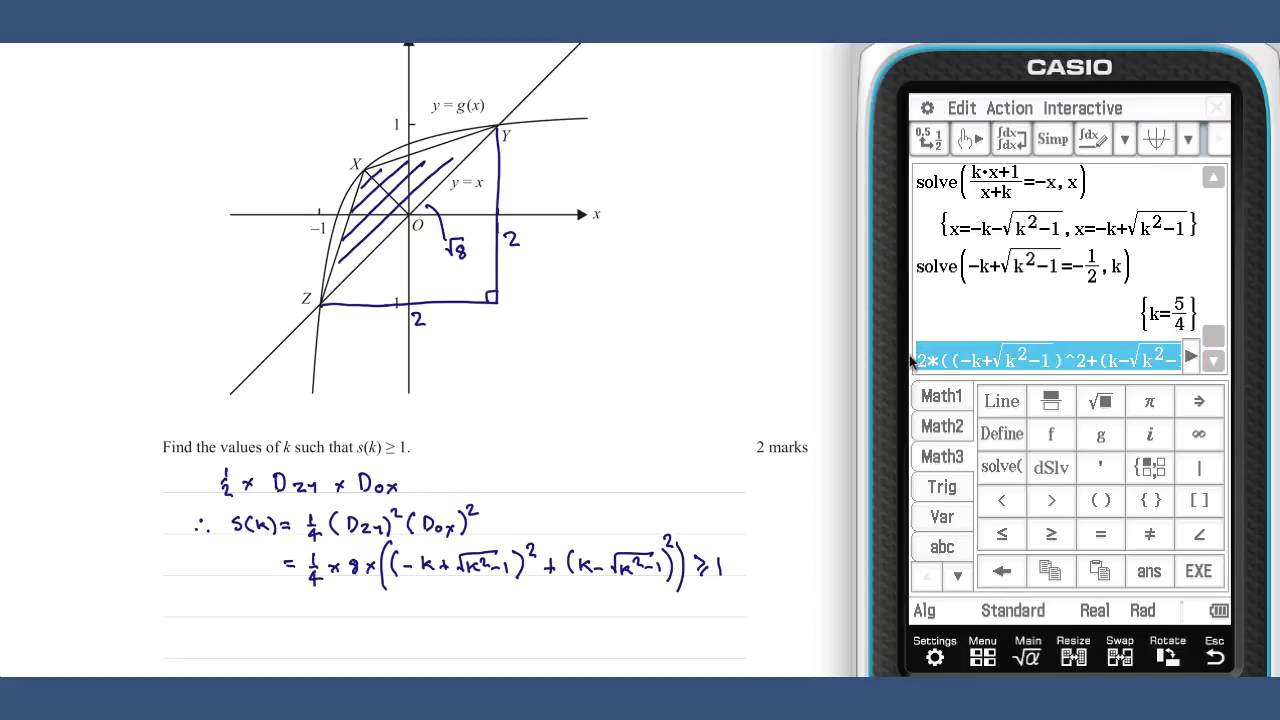
Solve the inequality for k, giving k ≤ −1 or 1 ≤ k ≤ 5/4.
left_click(1076, 110)
mouse_move(1082, 304)
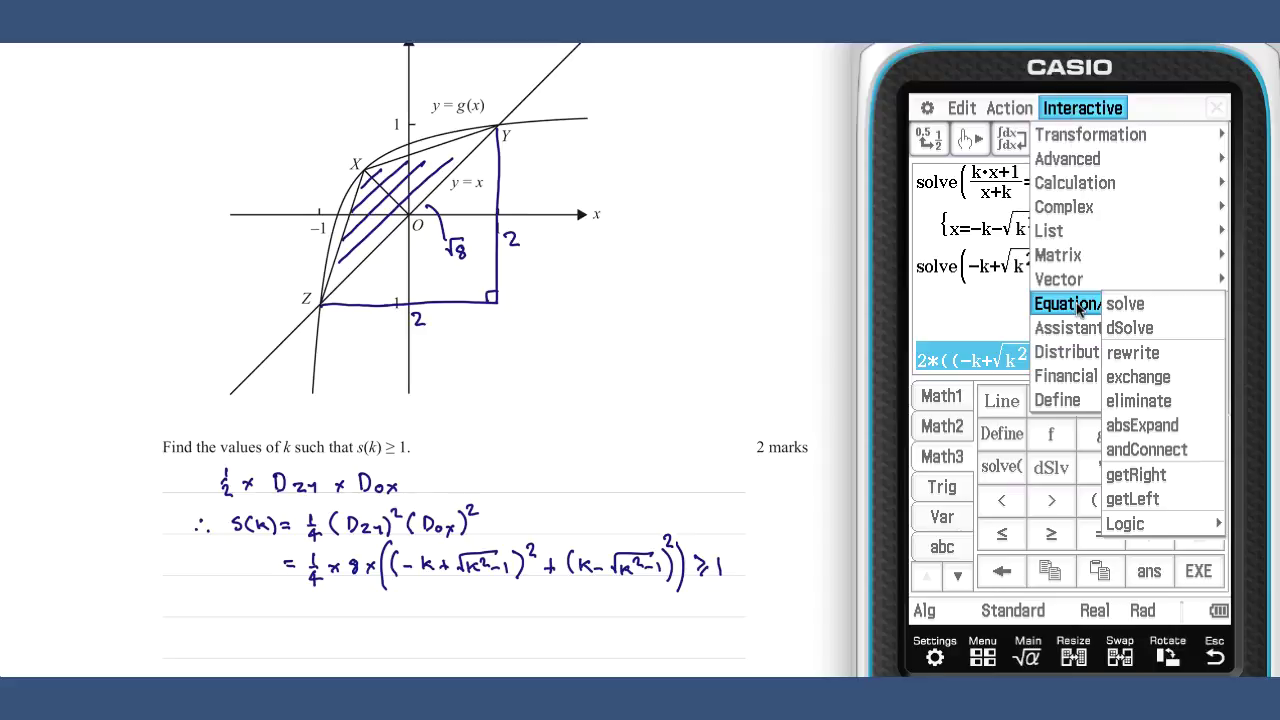
left_click(1120, 310)
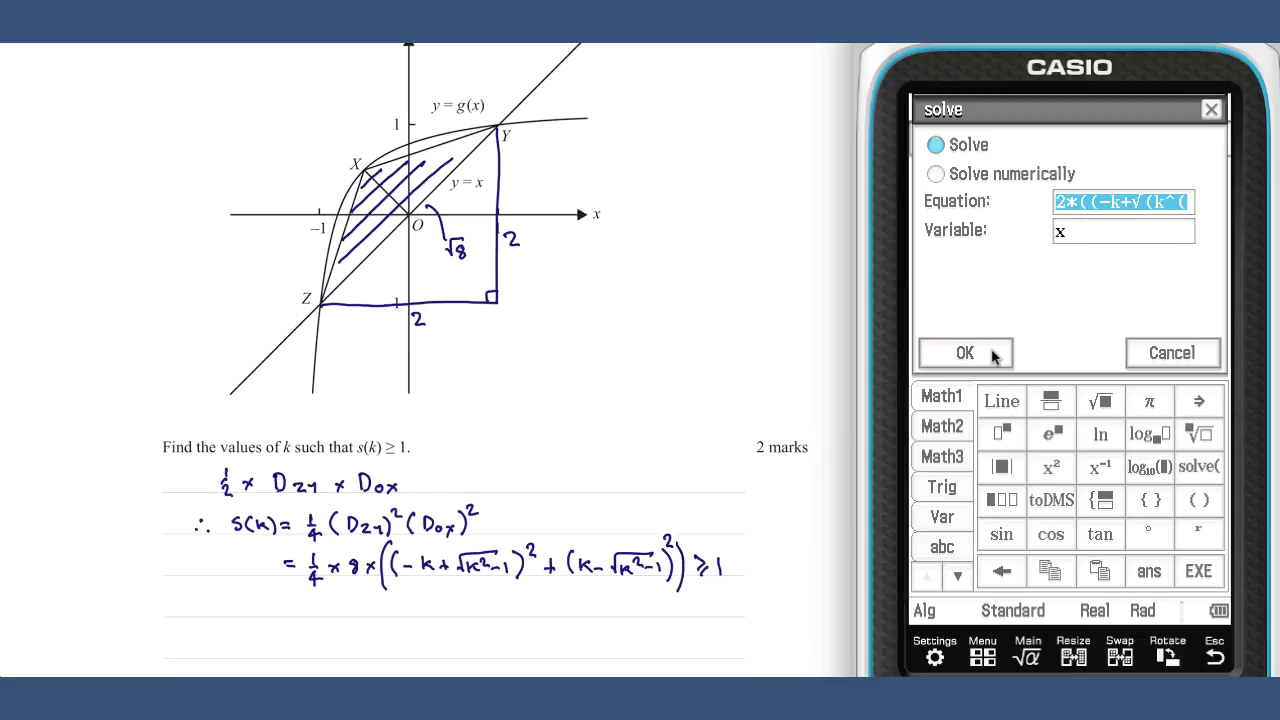
left_click(1069, 230)
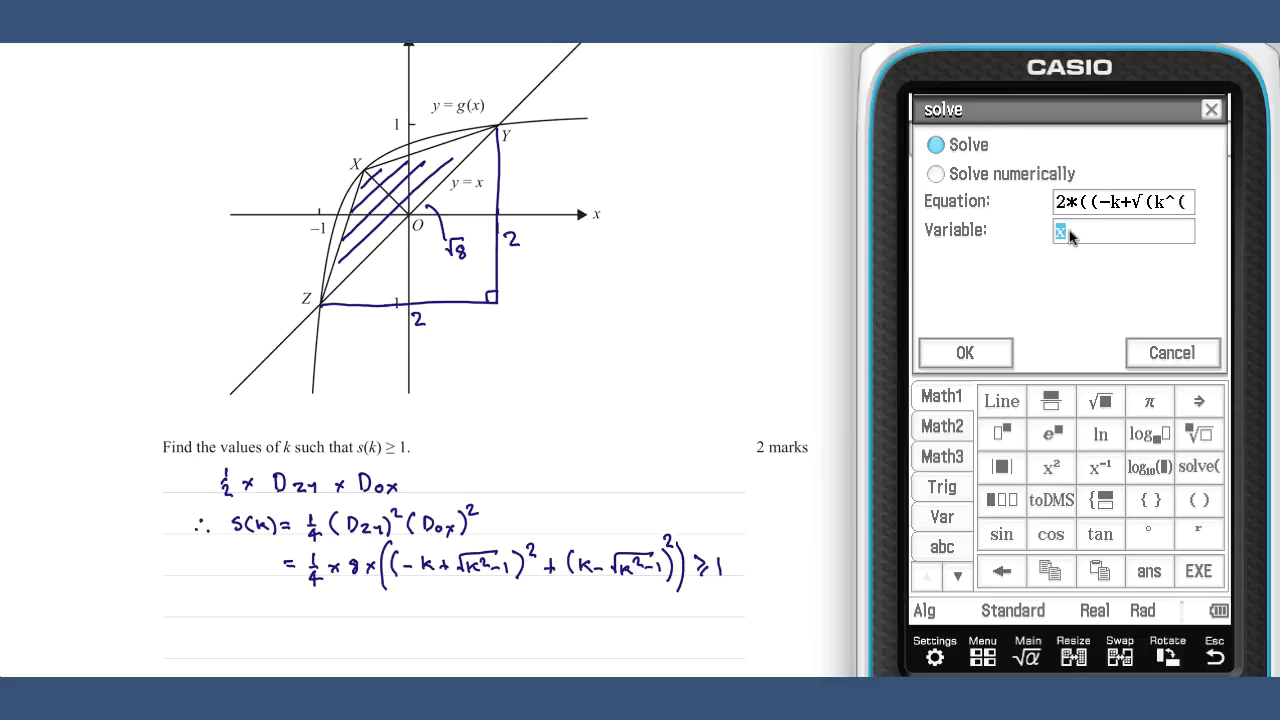
left_click(943, 526)
left_click(1162, 434)
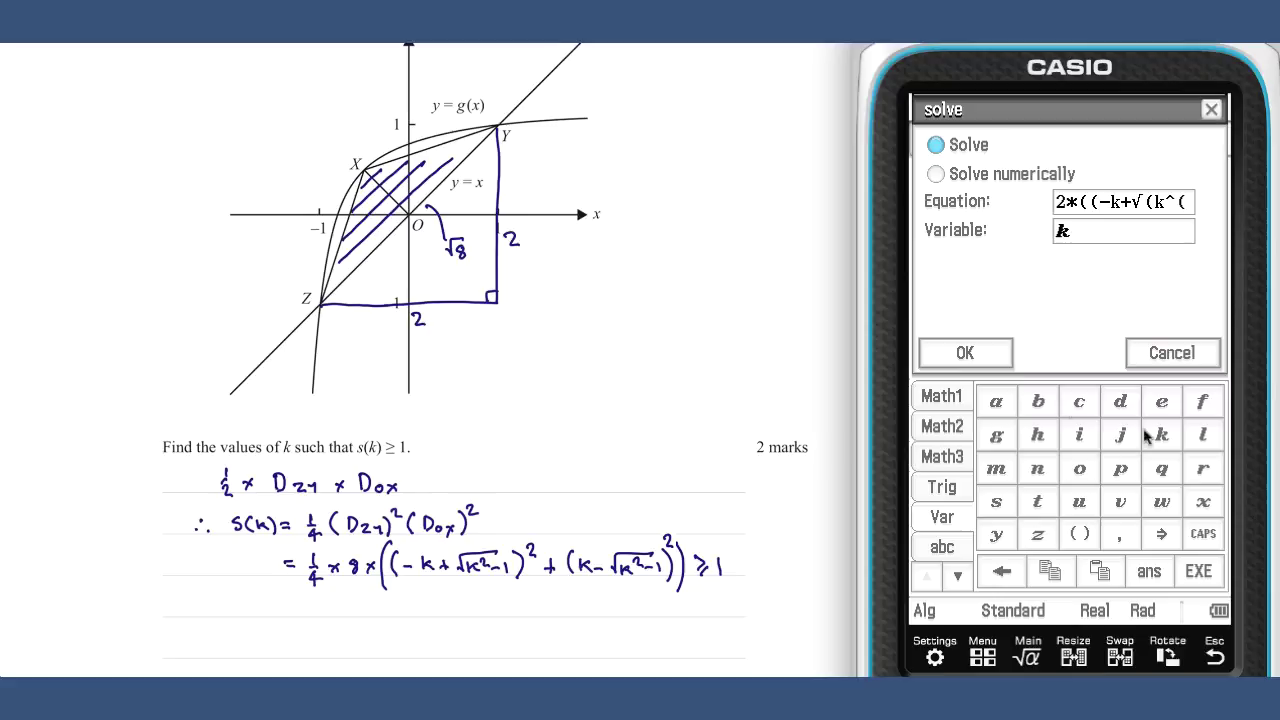
left_click(982, 354)
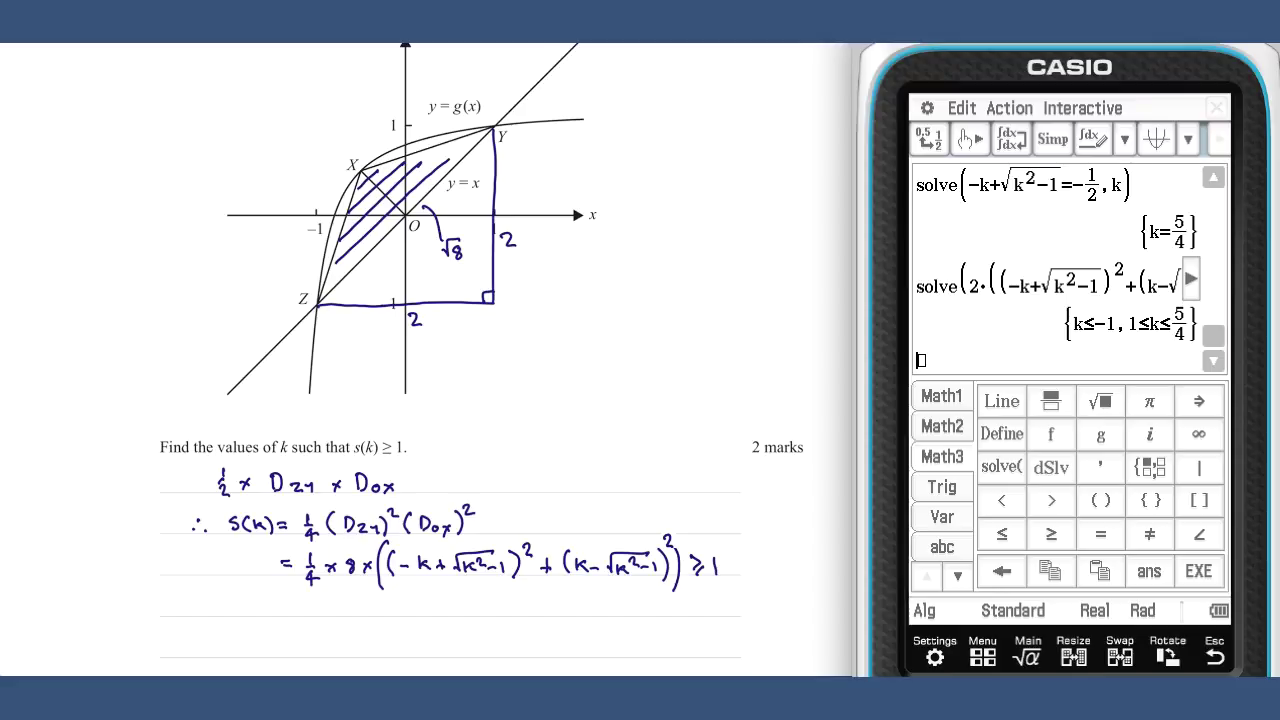
Handwrite the valid range 1 ≤ k ≤ 5/4 below the s(k) working.
mouse_move(236, 596)
left_mouse_down()
mouse_move(292, 618)
mouse_move(300, 604)
mouse_move(303, 617)
mouse_move(348, 604)
mouse_move(348, 618)
mouse_move(366, 601)
mouse_move(357, 630)
mouse_move(489, 601)
left_mouse_up()
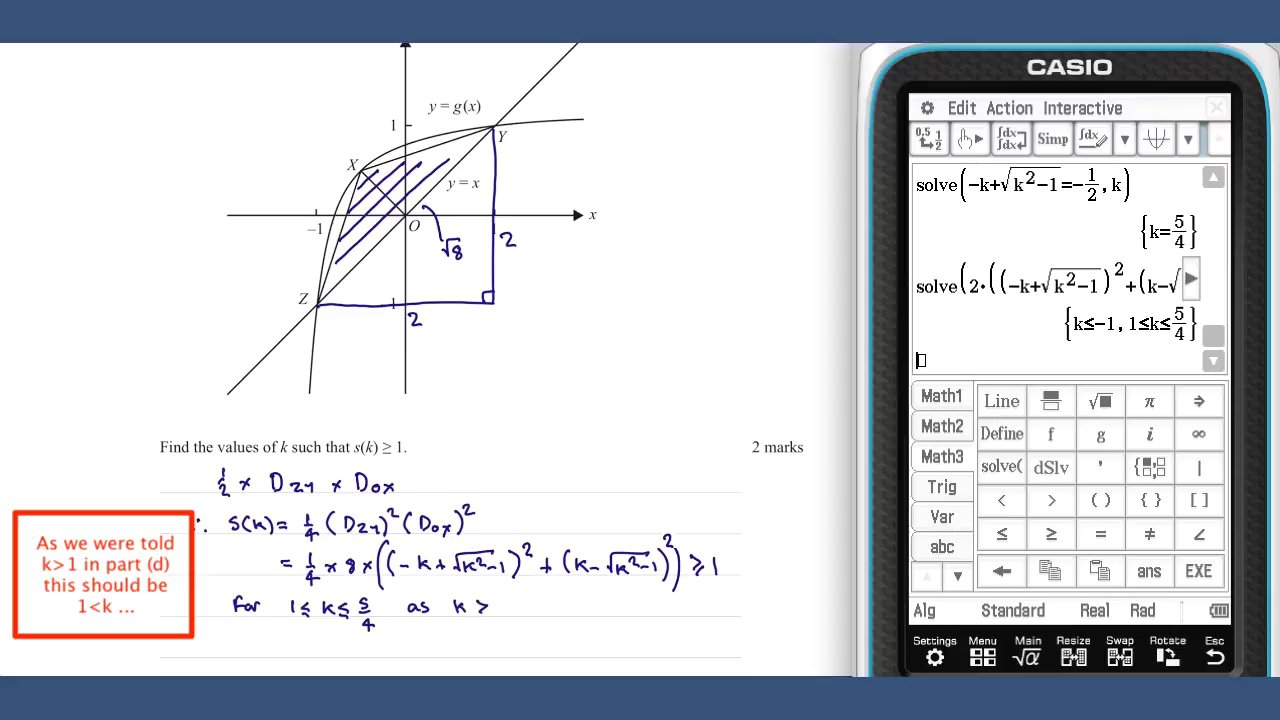
left_click_drag(407, 591, 407, 625)
left_click_drag(520, 591, 521, 618)
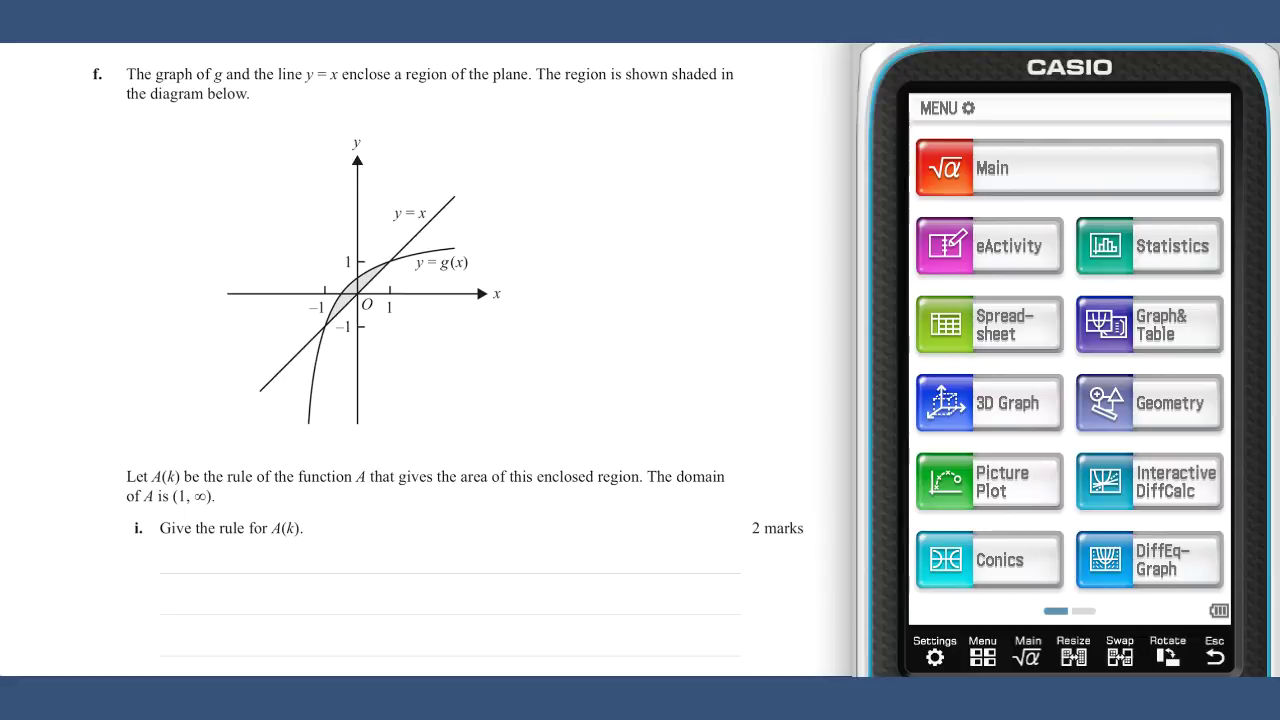
Write g(x) = x on the answer line.
mouse_move(200, 560)
left_mouse_down()
mouse_move(196, 576)
mouse_move(232, 571)
left_mouse_up()
left_click_drag(245, 563, 255, 558)
left_click_drag(266, 558, 276, 567)
left_click_drag(285, 558, 266, 569)
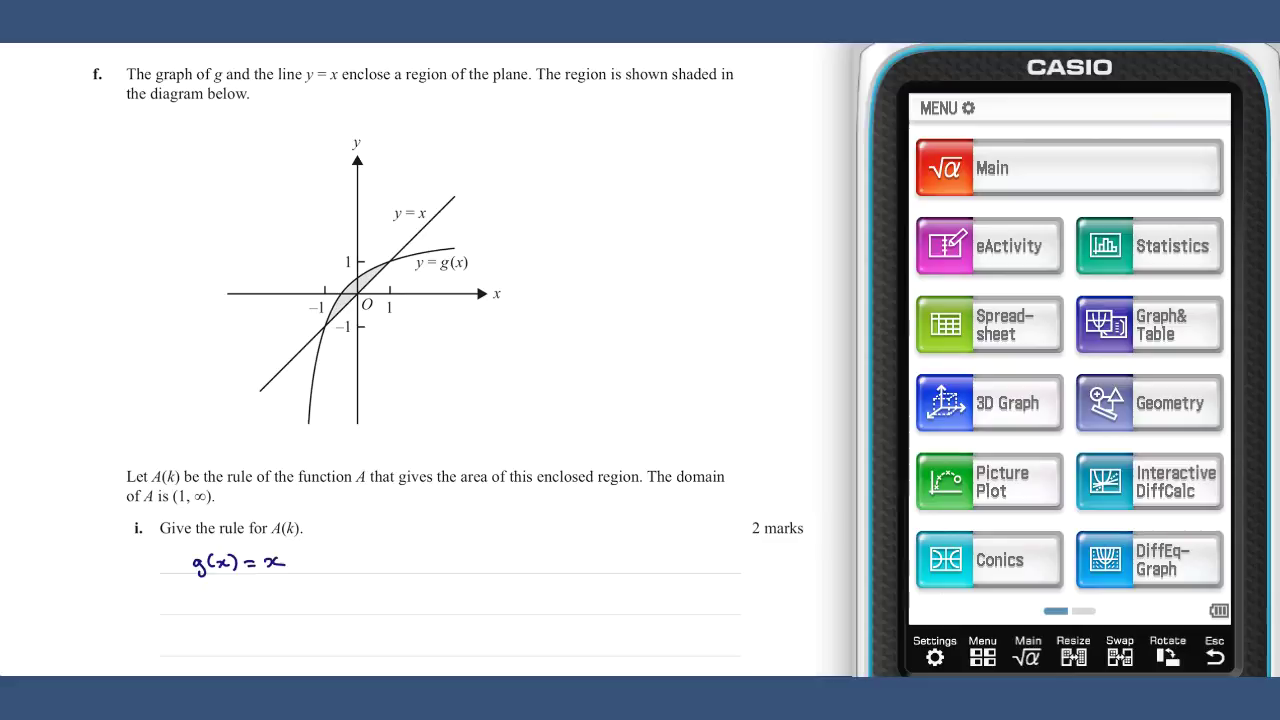
Solve g(x) = x for x in Main, getting x = −1 and 1.
left_click(995, 170)
left_click_drag(976, 310, 910, 580)
type("=x")
left_click(1097, 112)
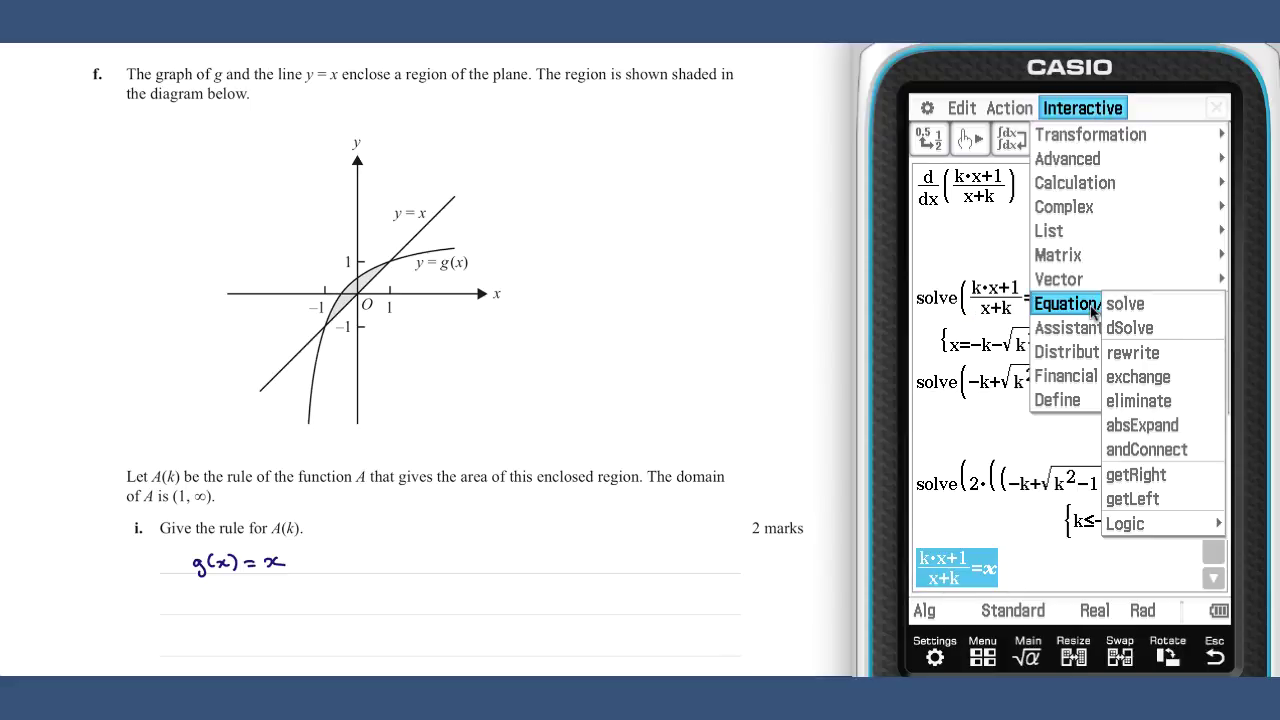
left_click(1126, 306)
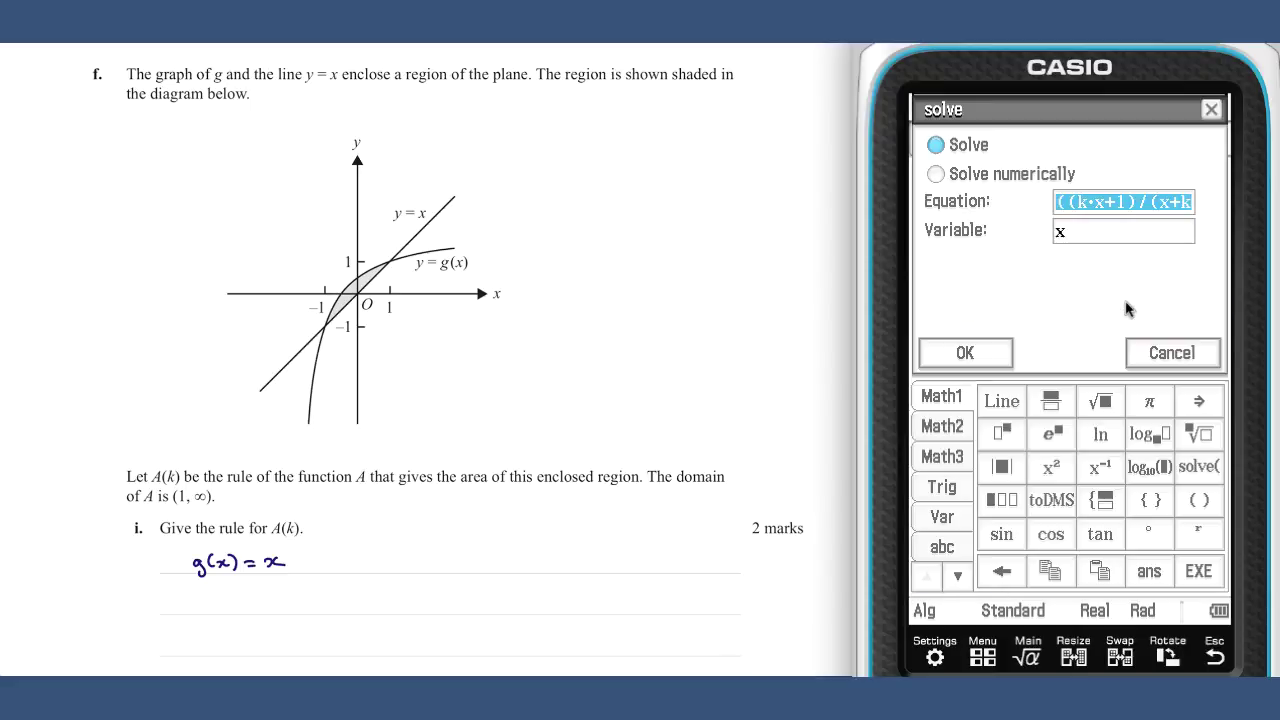
left_click(985, 353)
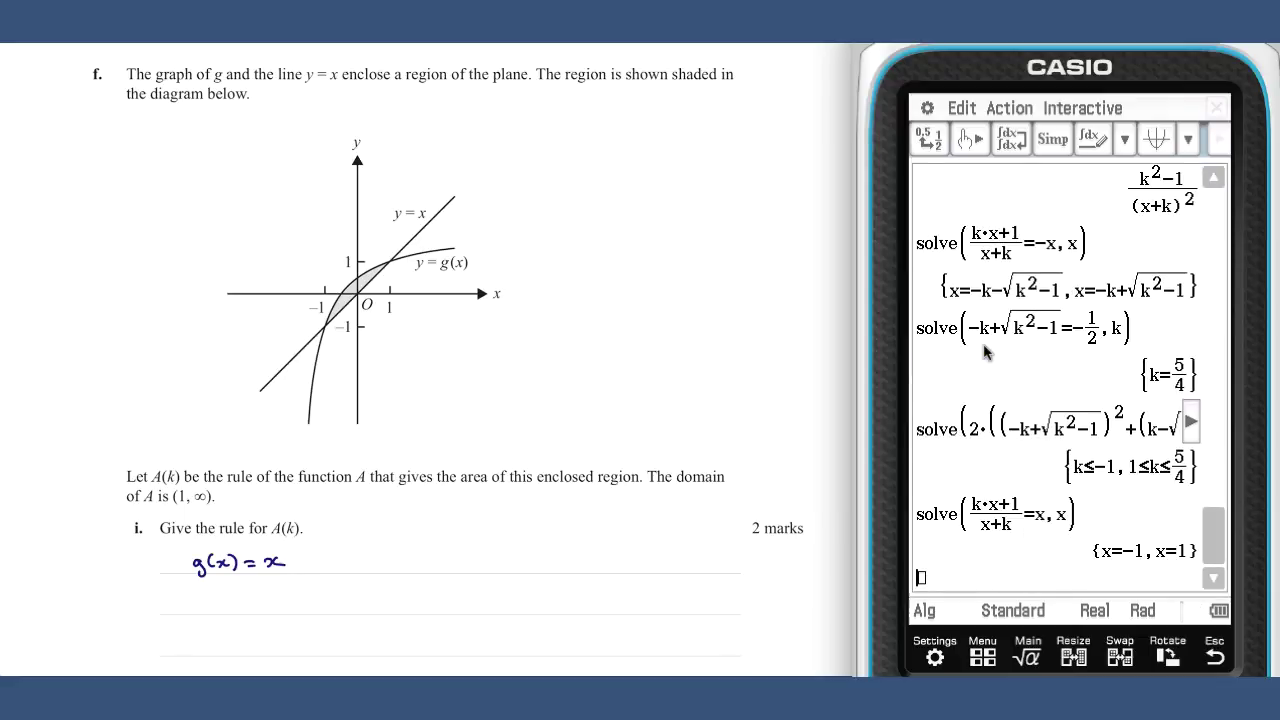
Note x = ±1 and write A(k) = ∫₋₁¹ g(x) − x dx.
left_click_drag(317, 561, 407, 570)
left_click_drag(198, 595, 211, 611)
mouse_move(230, 594)
left_mouse_down()
mouse_move(233, 610)
mouse_move(267, 613)
left_mouse_up()
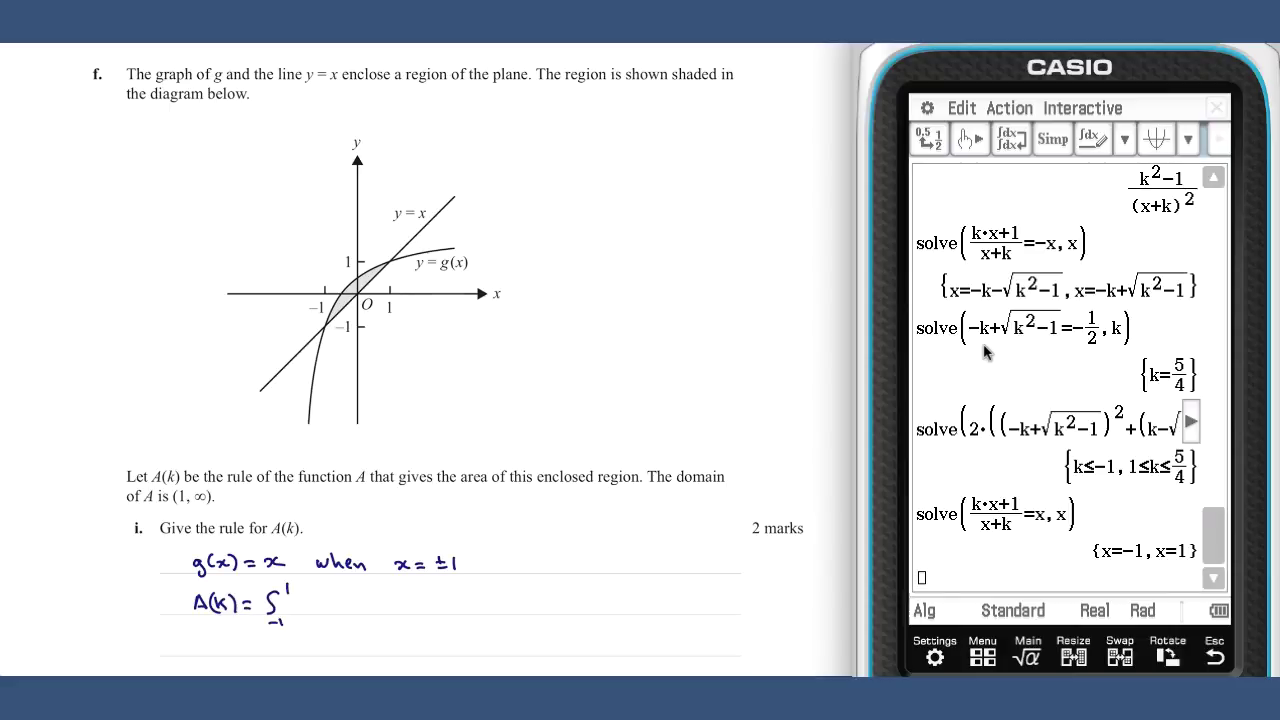
mouse_move(306, 601)
left_mouse_down()
mouse_move(299, 616)
mouse_move(366, 611)
left_mouse_up()
mouse_move(369, 601)
left_mouse_down()
mouse_move(359, 612)
mouse_move(399, 613)
left_mouse_up()
mouse_move(405, 604)
left_mouse_down()
mouse_move(395, 614)
mouse_move(465, 612)
left_mouse_up()
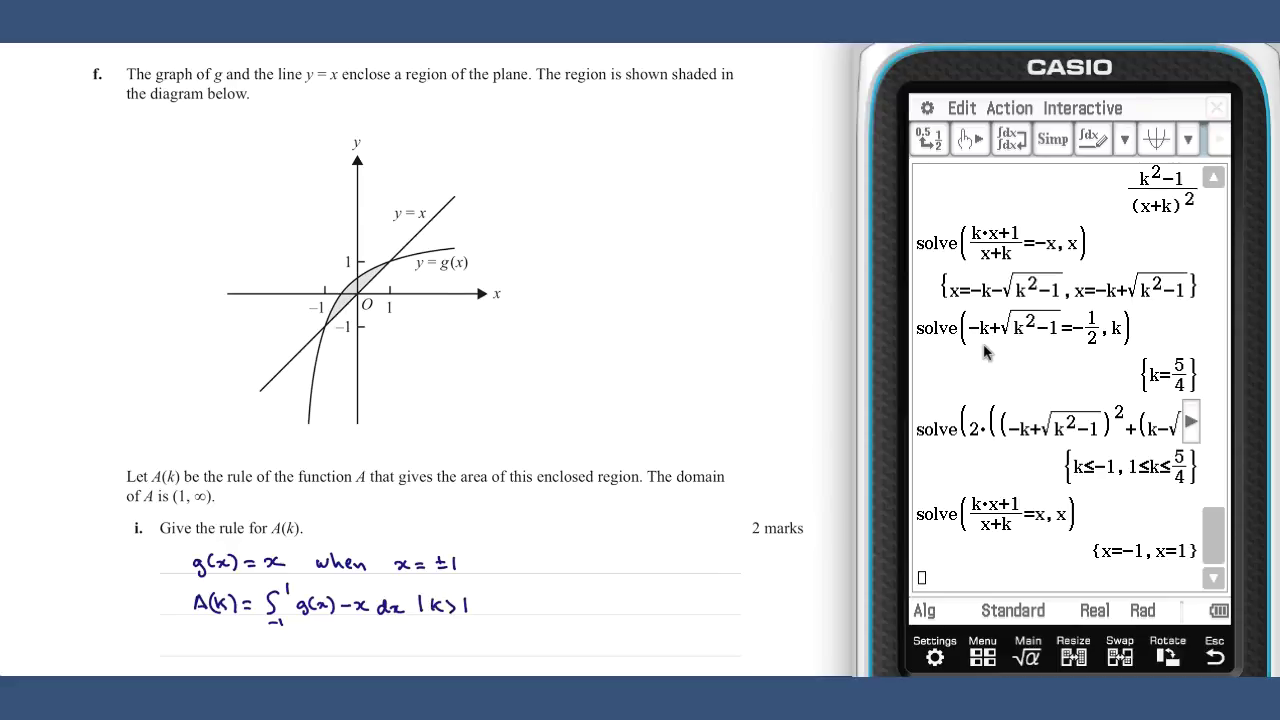
left_click(958, 655)
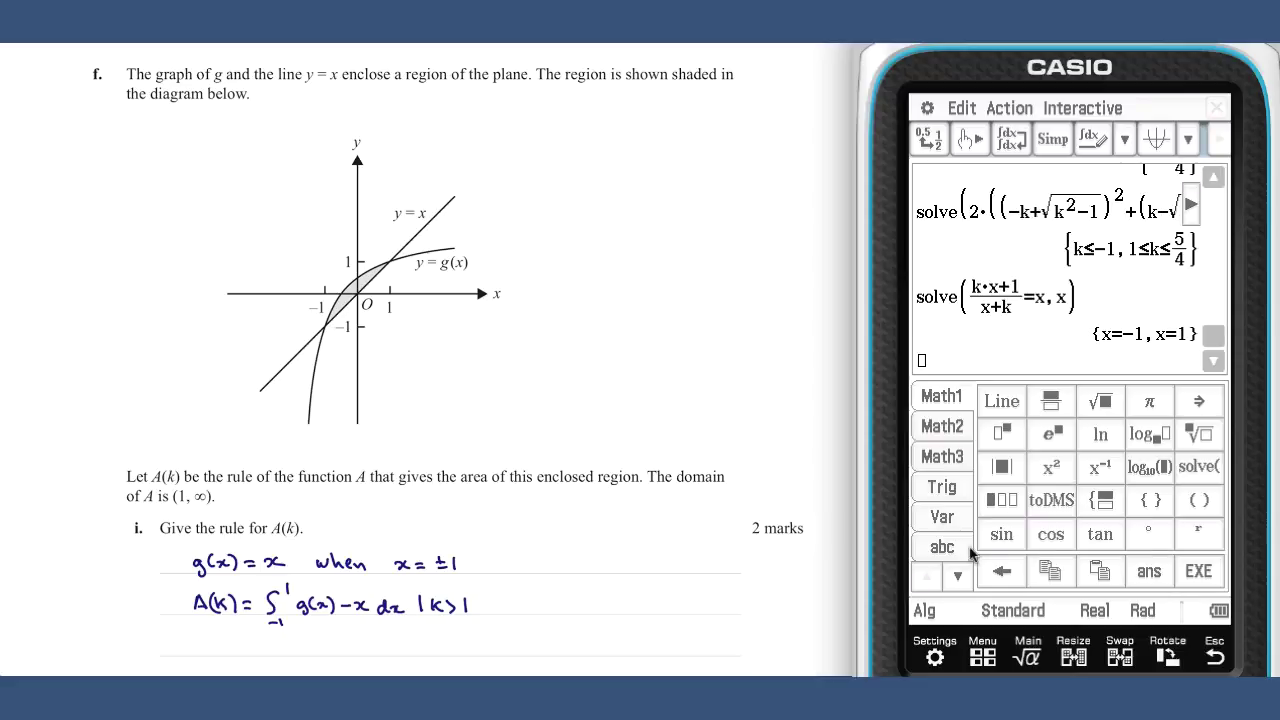
Evaluate ∫₋₁¹ ((k·x+1)/(x+k) − x) dx and simplify the result.
left_click(942, 427)
left_click(1147, 468)
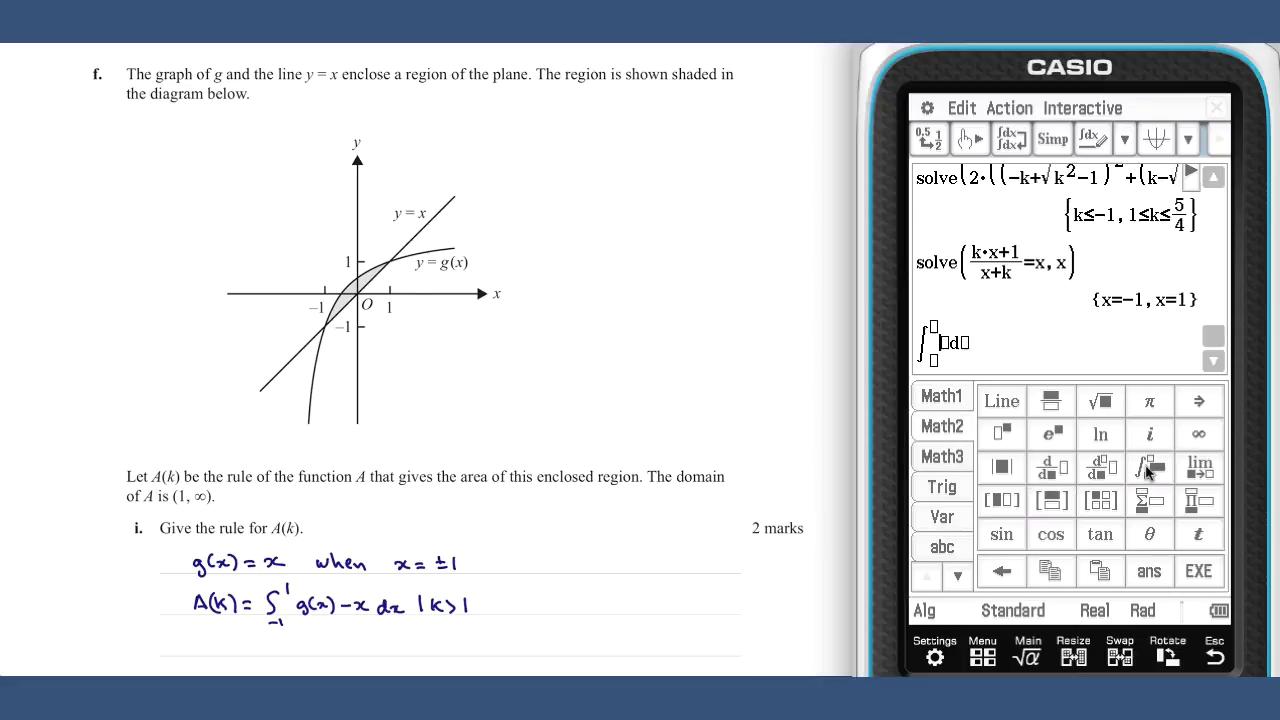
left_click_drag(968, 242, 952, 343)
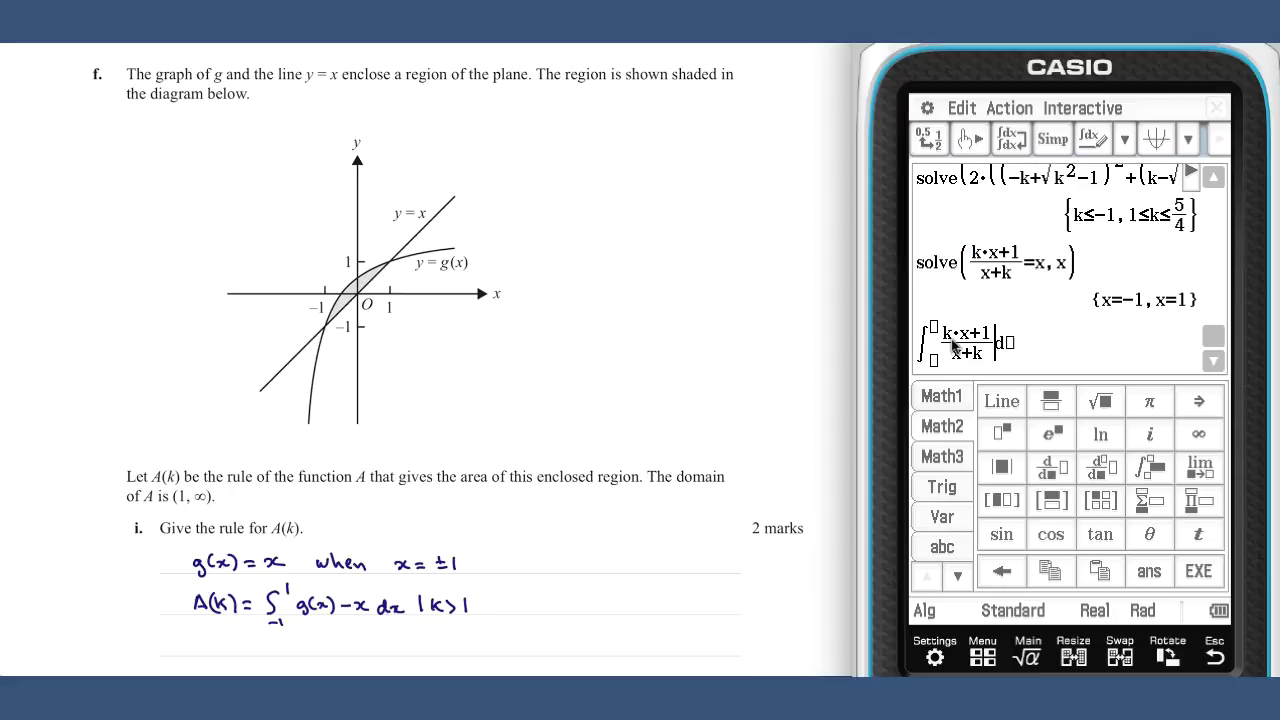
type("-xd")
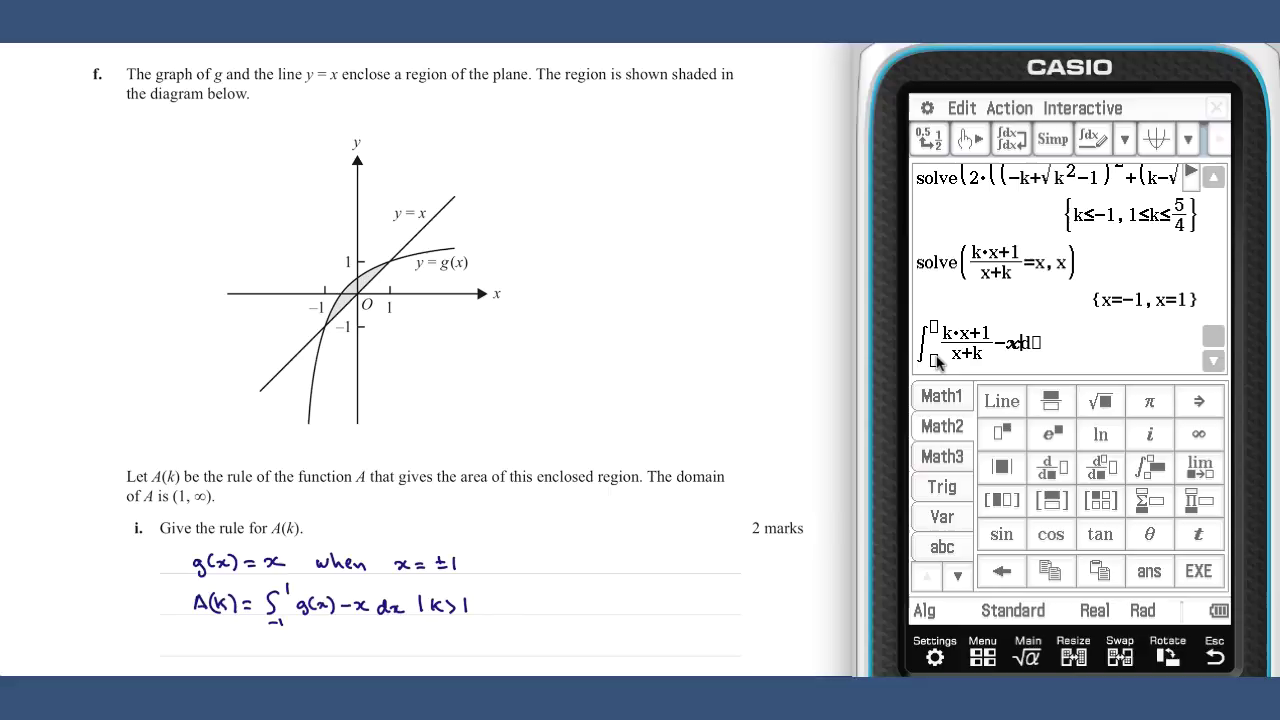
type("x")
left_click(935, 360)
type("-1")
key("Up")
type("1")
key("Return")
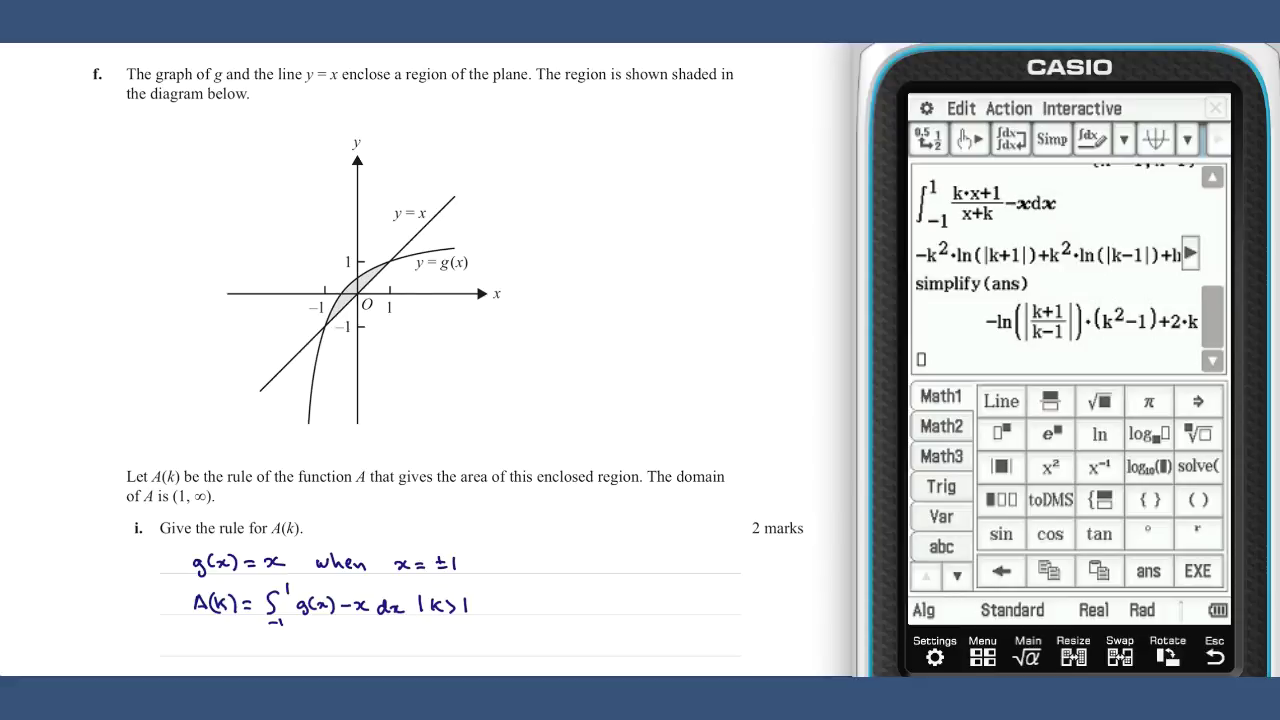
scroll(450, 360, "down", 5)
scroll(450, 360, "up", 3)
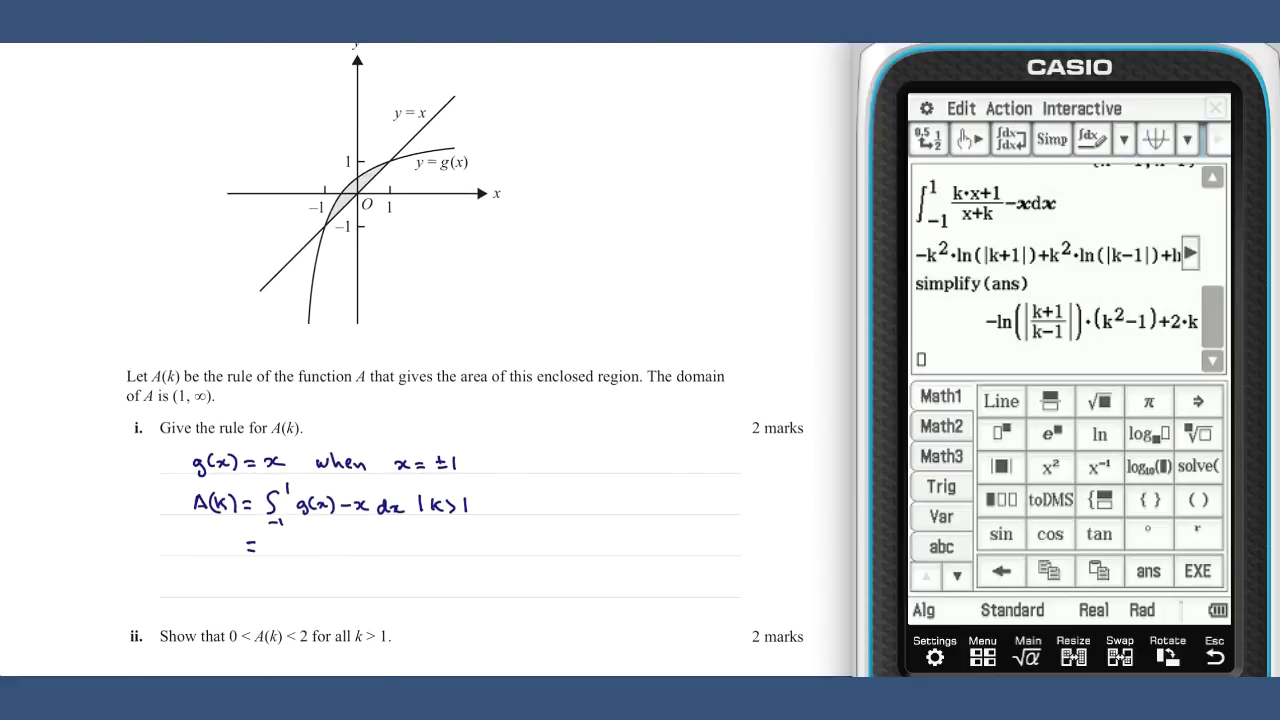
Handwrite A(k) = −ln((k+1)/(k−1))(k²−1) + 2k.
mouse_move(292, 539)
left_mouse_down()
mouse_move(323, 542)
mouse_move(331, 562)
mouse_move(343, 542)
mouse_move(344, 560)
mouse_move(370, 540)
mouse_move(343, 560)
mouse_move(360, 560)
mouse_move(400, 552)
left_mouse_up()
mouse_move(408, 537)
left_mouse_down()
mouse_move(409, 550)
mouse_move(489, 550)
left_mouse_up()
left_click_drag(483, 543, 526, 552)
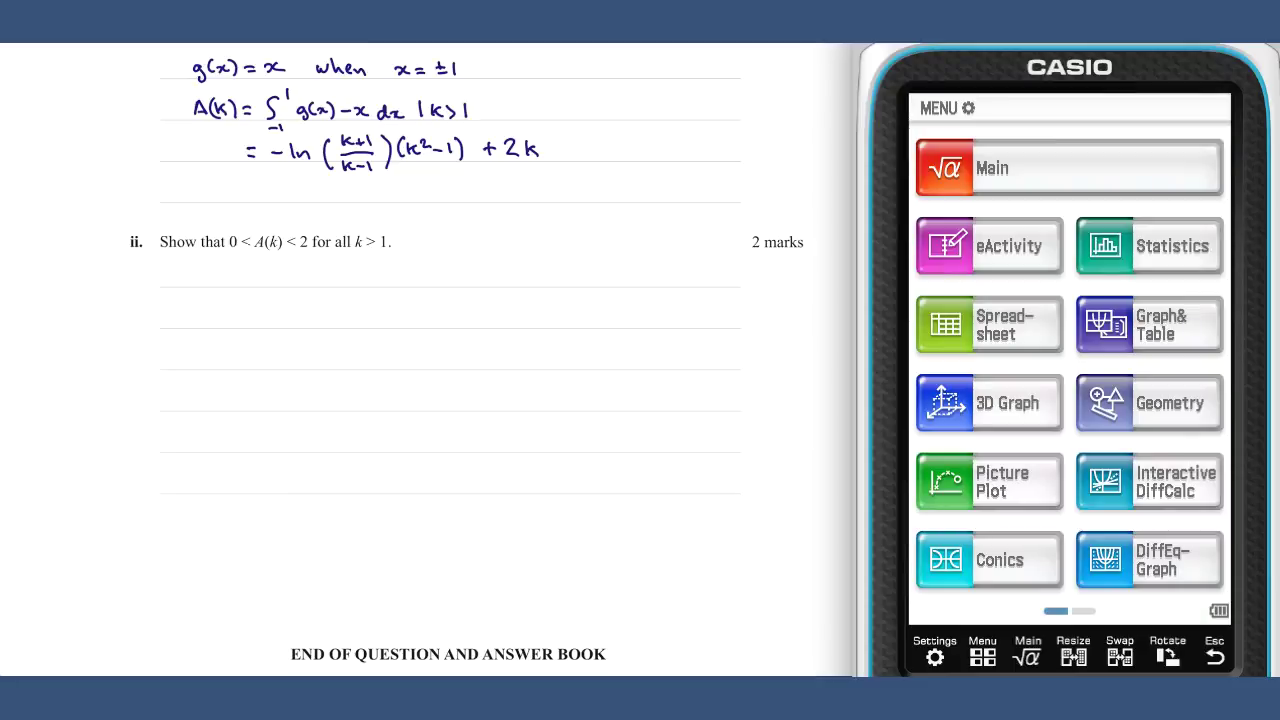
Write that g(x) passes through (1,1) and (−1,−1).
mouse_move(194, 278)
left_mouse_down()
mouse_move(190, 293)
mouse_move(250, 296)
mouse_move(346, 278)
left_mouse_up()
mouse_move(344, 268)
left_mouse_down()
mouse_move(345, 288)
mouse_move(358, 288)
left_mouse_up()
mouse_move(359, 281)
left_mouse_down()
mouse_move(396, 289)
mouse_move(388, 299)
left_mouse_up()
mouse_move(400, 268)
left_mouse_down()
mouse_move(406, 284)
mouse_move(451, 287)
left_mouse_up()
left_click_drag(458, 283, 469, 287)
mouse_move(476, 269)
left_mouse_down()
mouse_move(479, 291)
mouse_move(576, 280)
left_mouse_up()
left_click_drag(581, 270, 587, 290)
left_click_drag(595, 281, 627, 288)
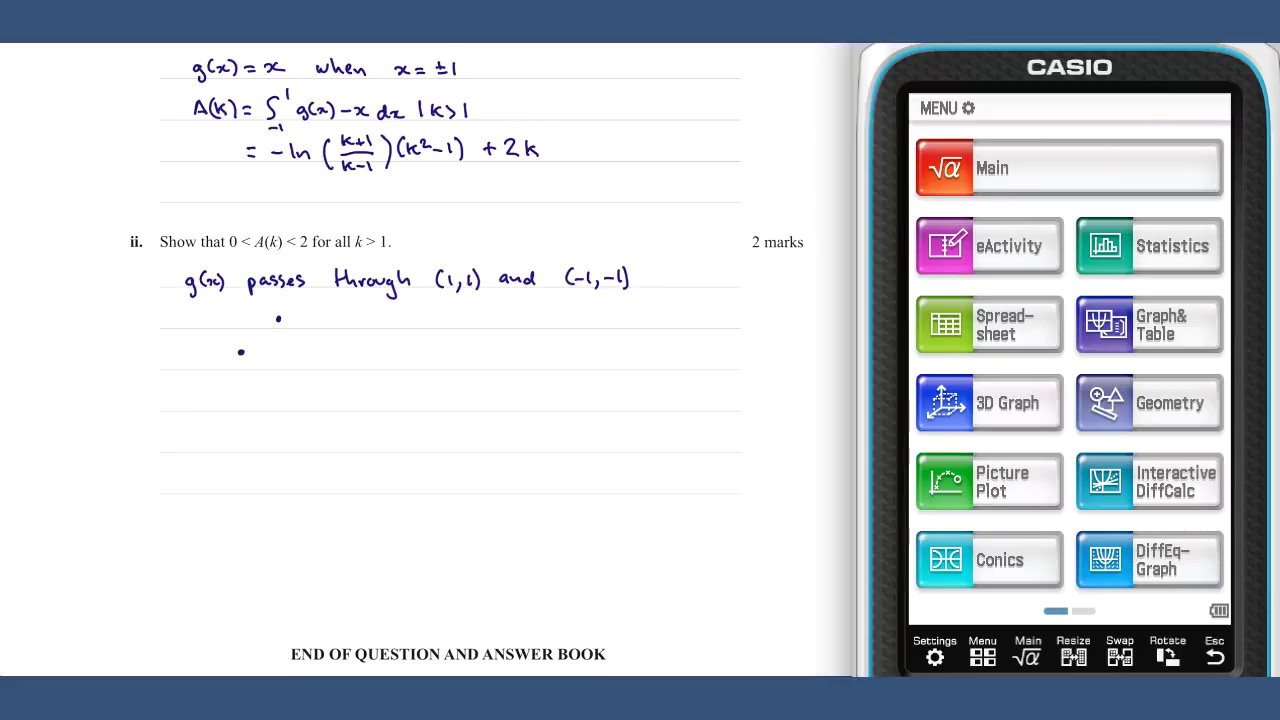
Sketch the curve crossing the line and note g'(x) > 0.
mouse_move(241, 350)
left_mouse_down()
mouse_move(262, 326)
mouse_move(306, 315)
left_mouse_up()
mouse_move(218, 380)
left_mouse_down()
mouse_move(293, 305)
mouse_move(333, 351)
left_mouse_up()
left_click_drag(340, 326, 369, 346)
mouse_move(375, 333)
left_mouse_down()
mouse_move(376, 345)
mouse_move(394, 334)
left_mouse_up()
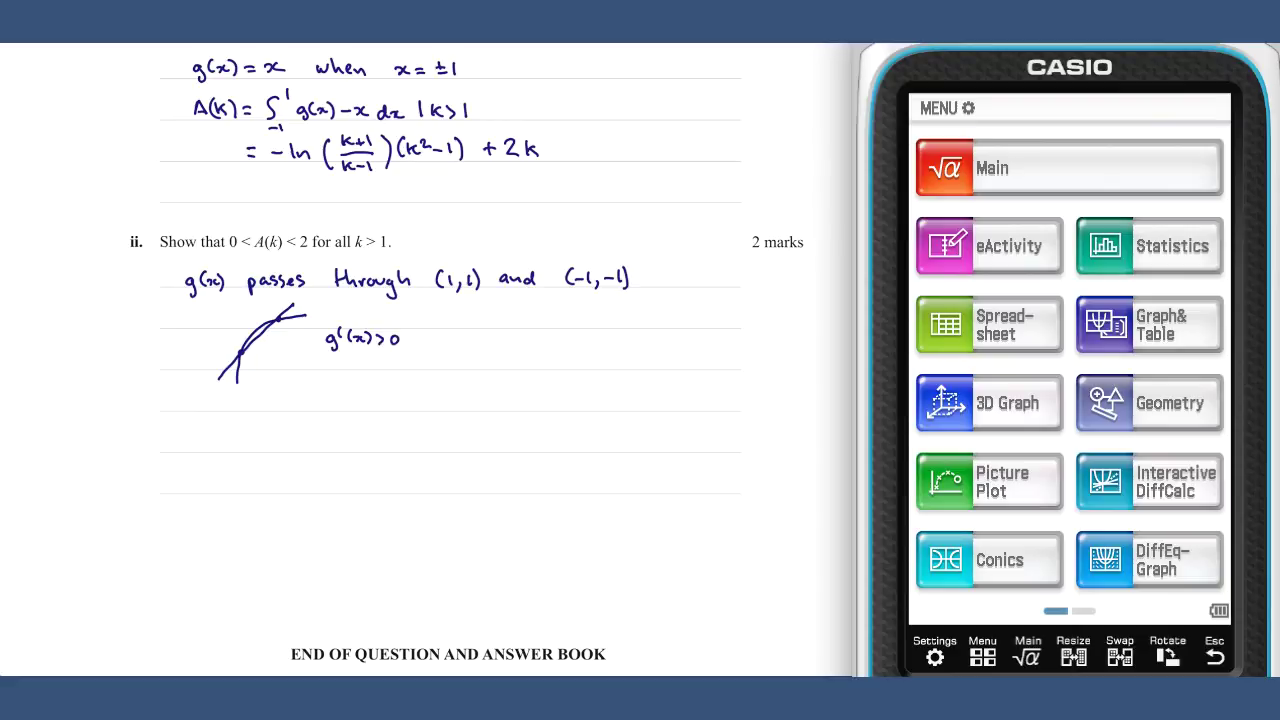
Write that as k→1⁺, g(x)→1, and draw the limiting corner lines.
mouse_move(202, 400)
left_mouse_down()
mouse_move(307, 412)
mouse_move(318, 396)
mouse_move(429, 411)
left_mouse_up()
left_click_drag(437, 401, 477, 408)
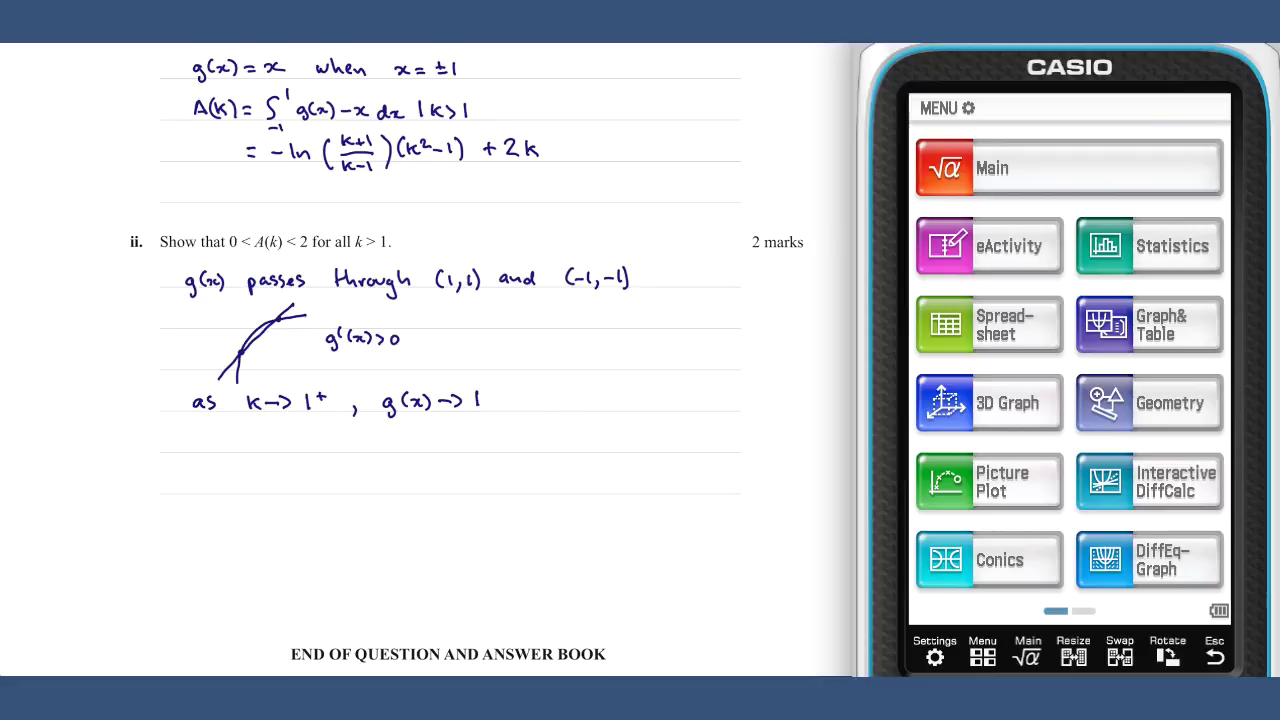
left_click_drag(536, 379, 535, 429)
left_click_drag(522, 381, 590, 379)
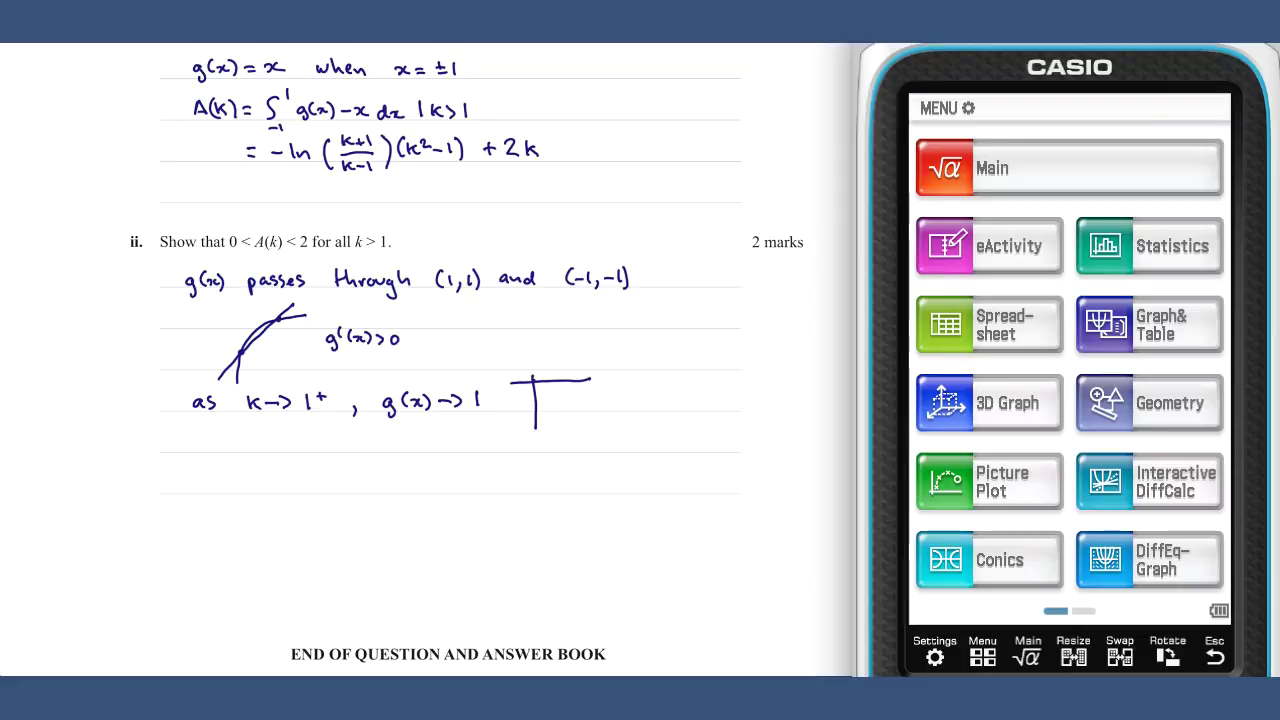
Label the corner lines x=1 and y=1 and hatch the limiting triangle.
left_click_drag(520, 446, 549, 453)
mouse_move(606, 377)
left_mouse_down()
mouse_move(612, 388)
mouse_move(627, 379)
left_mouse_up()
left_click_drag(619, 384, 628, 384)
left_click_drag(634, 373, 634, 384)
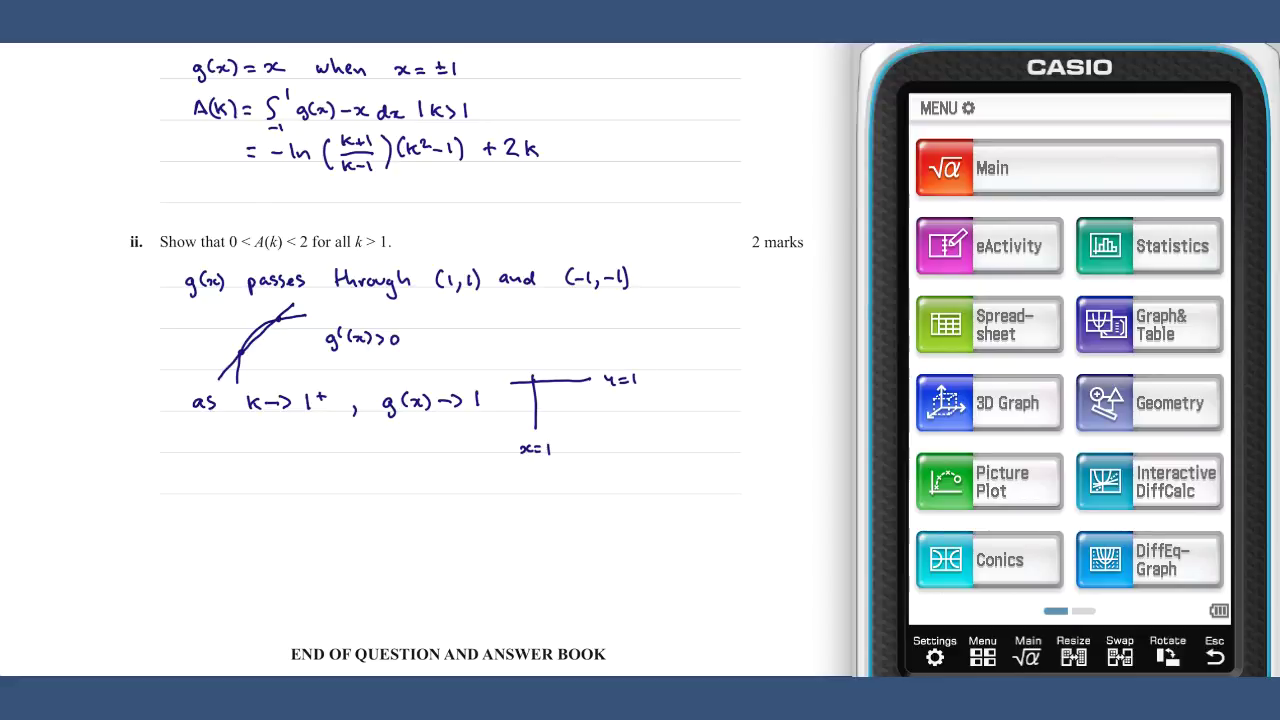
left_click_drag(533, 426, 534, 430)
left_click_drag(588, 378, 590, 380)
mouse_move(552, 416)
left_mouse_down()
mouse_move(594, 378)
mouse_move(552, 406)
mouse_move(562, 396)
left_mouse_up()
left_click_drag(550, 398, 578, 385)
Write A(k) → ½×2×2 = 2, undoing the rough triangle sketch.
mouse_move(645, 411)
left_mouse_down()
mouse_move(652, 393)
mouse_move(662, 410)
left_mouse_up()
left_click_drag(649, 404, 671, 411)
mouse_move(678, 395)
left_mouse_down()
mouse_move(692, 412)
mouse_move(753, 411)
mouse_move(757, 388)
mouse_move(737, 411)
left_mouse_up()
left_click(704, 403)
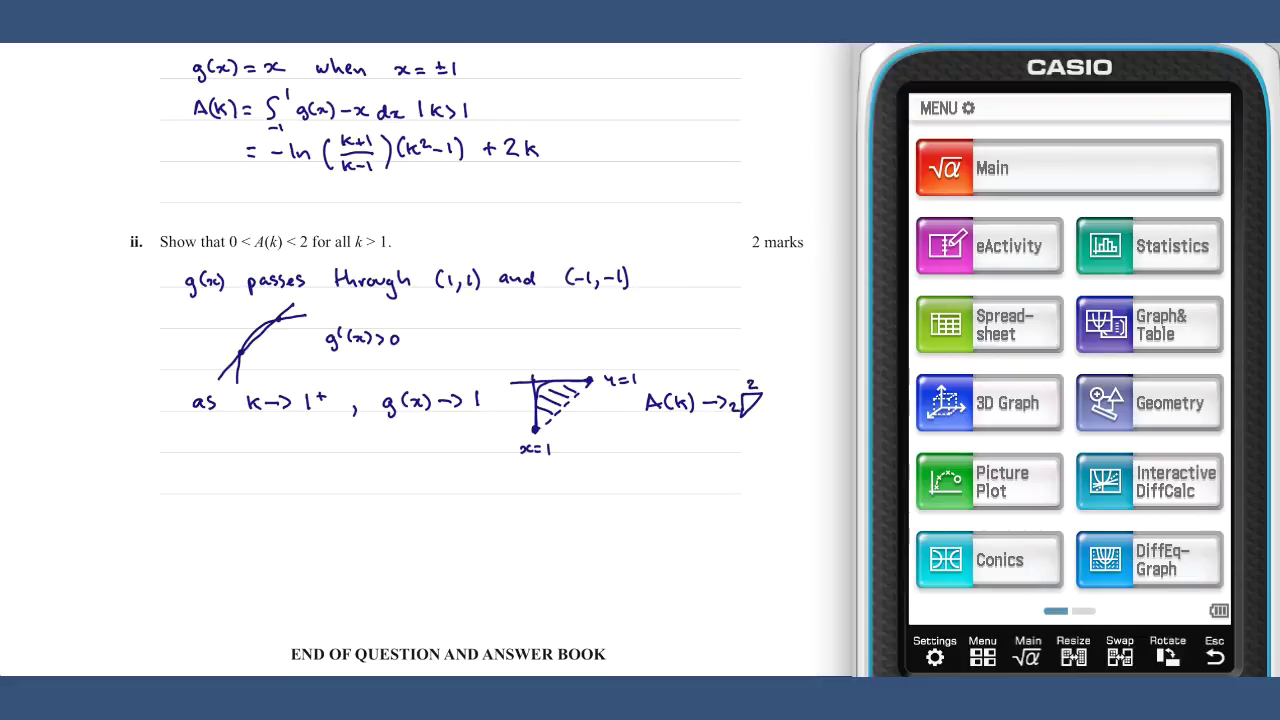
scroll(450, 360, "up", 1)
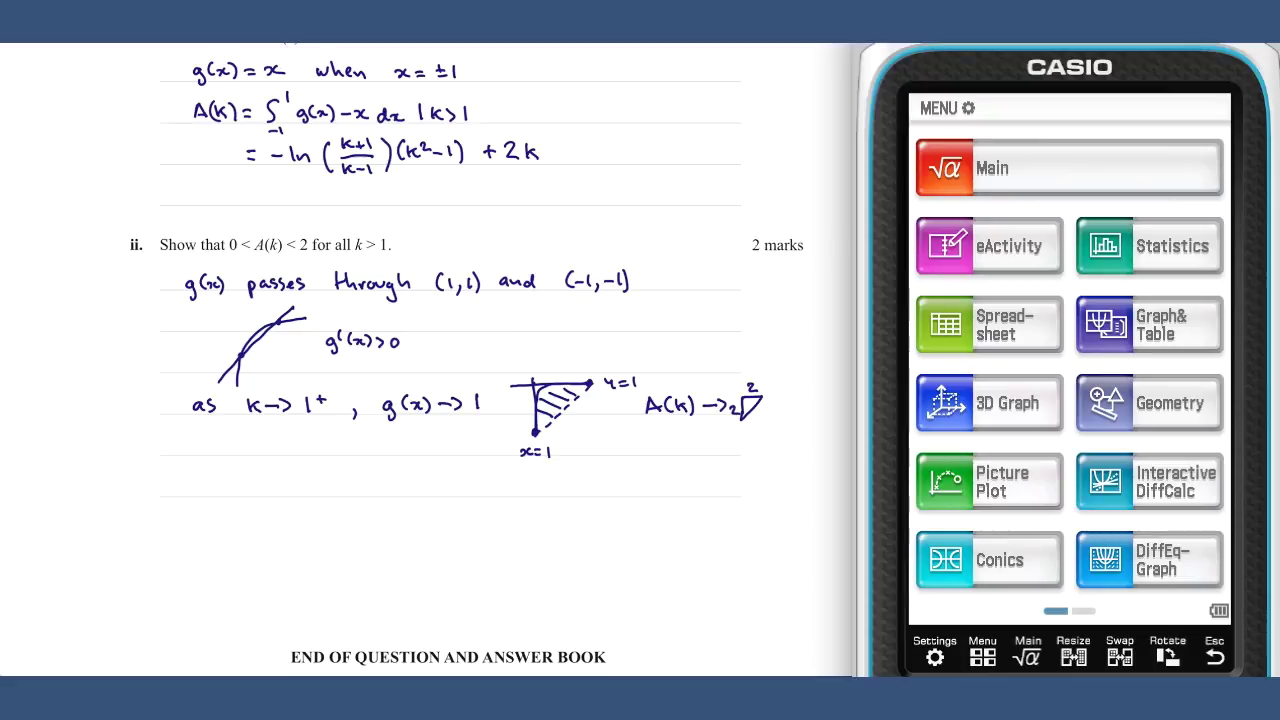
key("ctrl+z")
left_click_drag(735, 410, 786, 414)
mouse_move(786, 406)
left_mouse_down()
mouse_move(777, 414)
mouse_move(797, 413)
mouse_move(768, 429)
mouse_move(790, 438)
left_mouse_up()
Write that as A(k) > 0, 0 < A(k).
mouse_move(214, 482)
left_mouse_down()
mouse_move(223, 493)
mouse_move(263, 476)
mouse_move(271, 489)
left_mouse_up()
left_click_drag(260, 484, 500, 494)
left_click(338, 483)
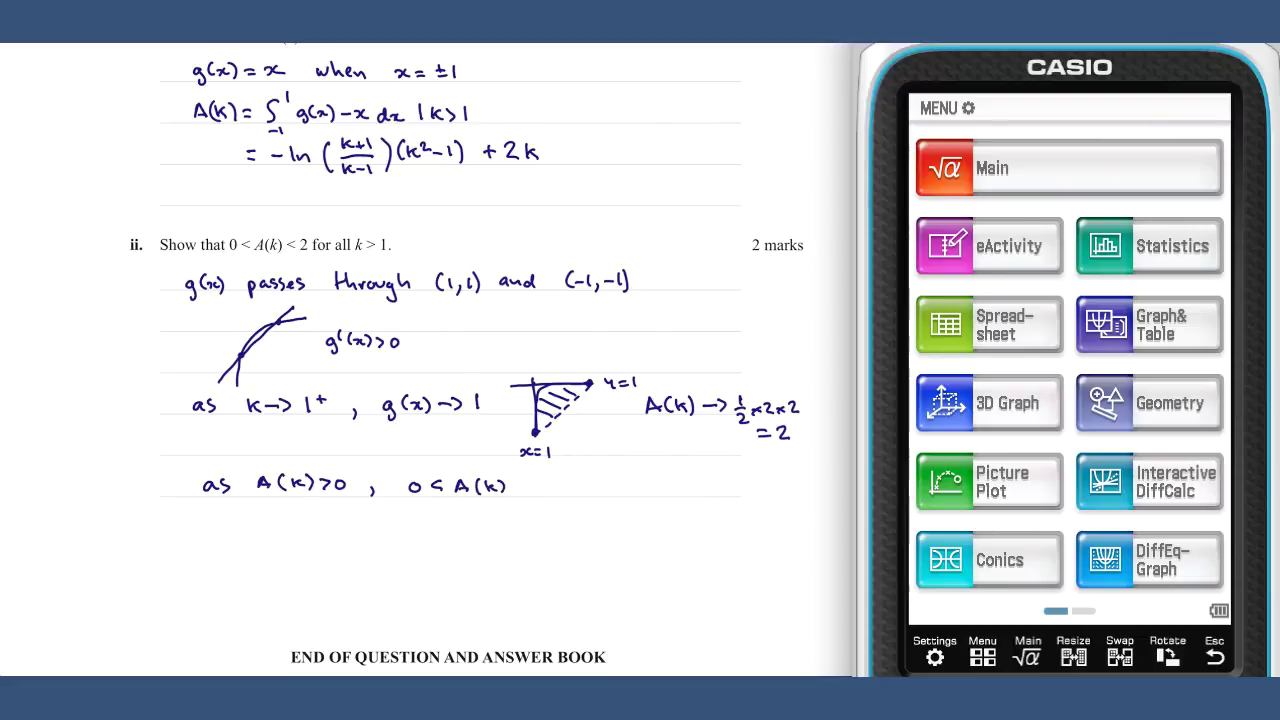